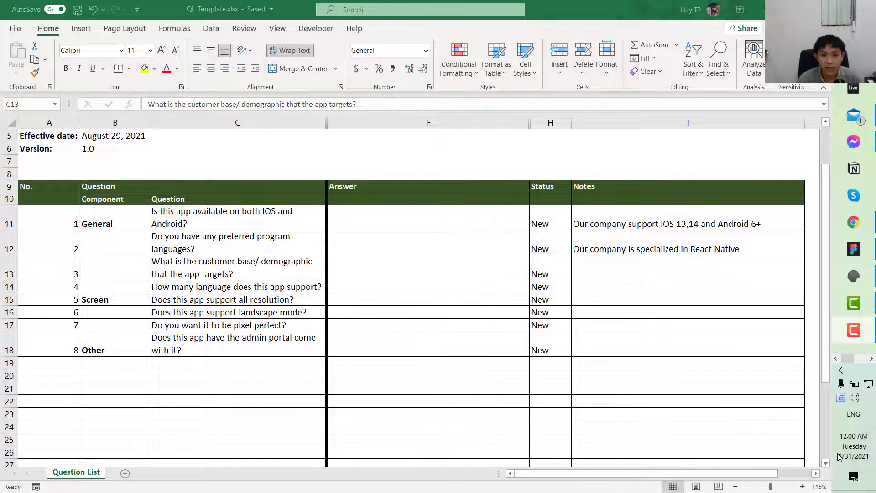
Dismiss the reminder pop-up covering the question list sheet
scroll(598, 444, up, 2)
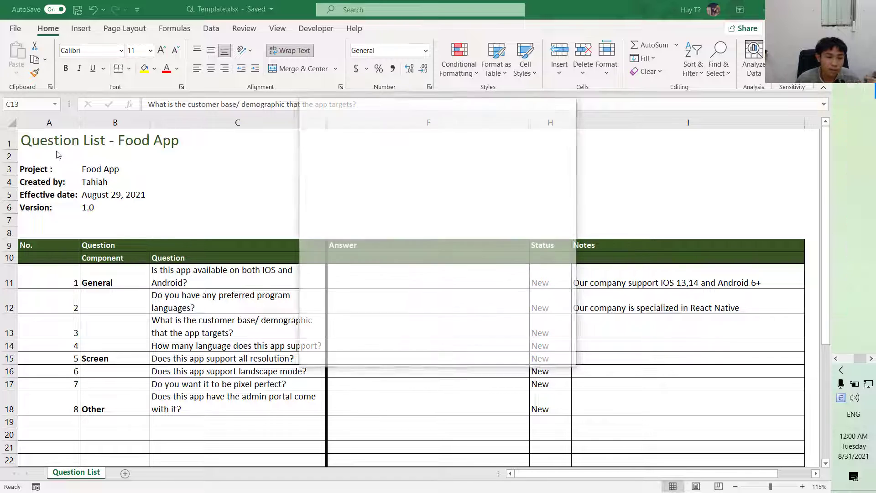
click(565, 108)
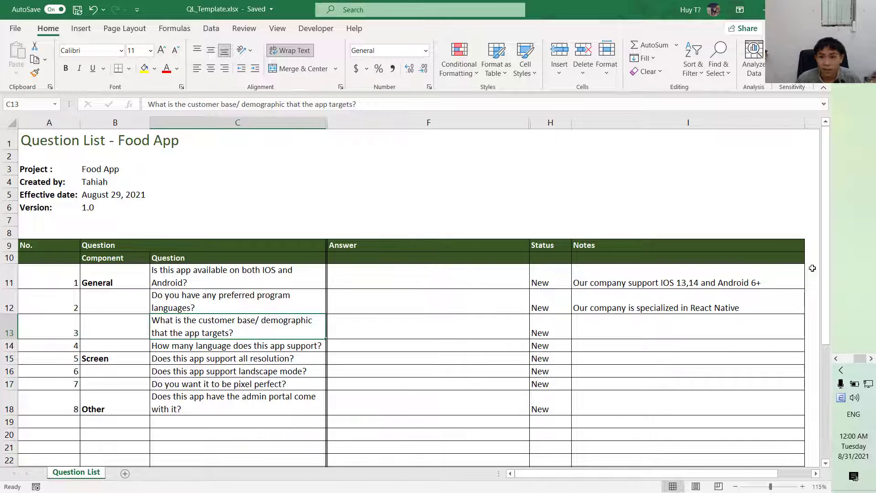
click(837, 359)
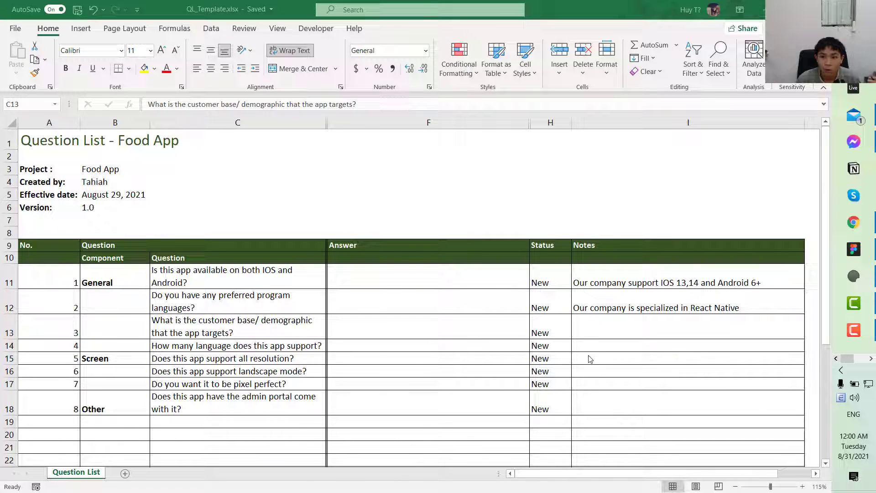
scroll(221, 357, down, 3)
scroll(220, 357, up, 3)
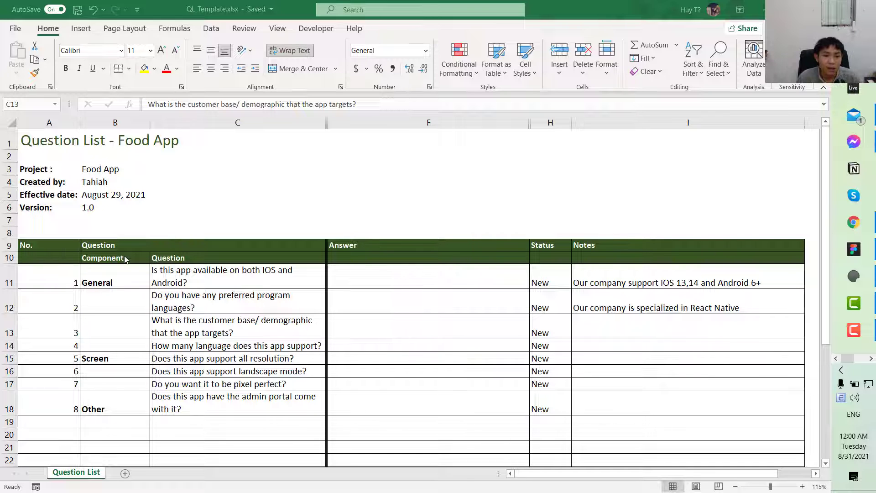
scroll(173, 379, down, 1)
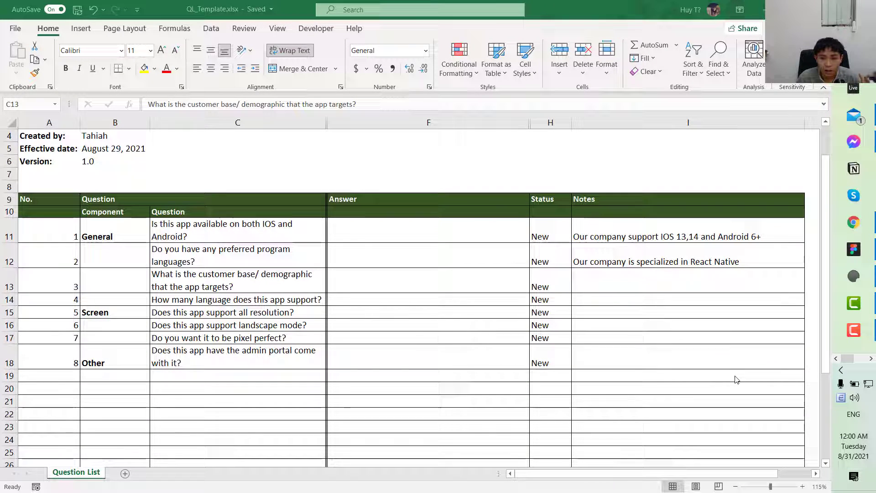
scroll(528, 413, down, 1)
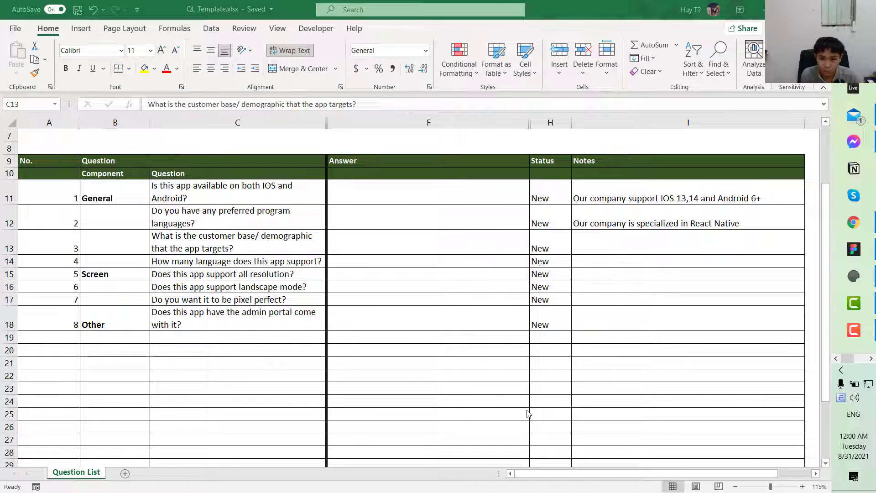
click(854, 331)
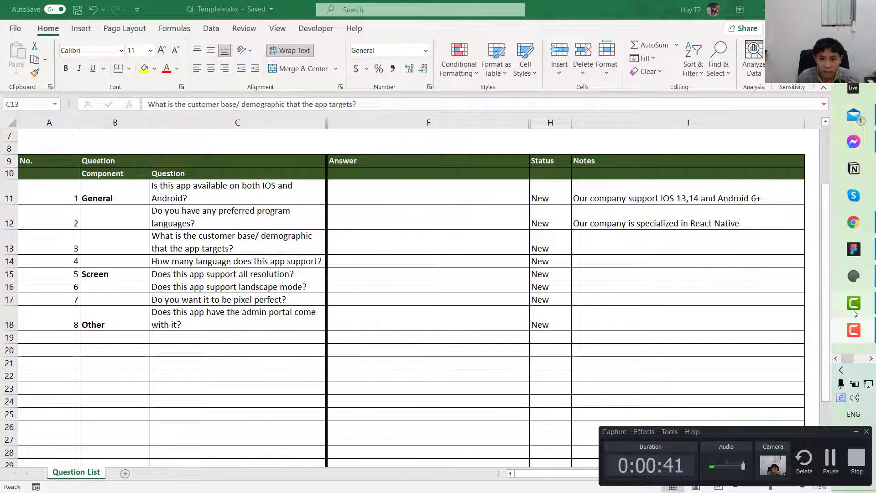
Switch to the Food App design file and discard an empty new comment
click(854, 249)
click(583, 341)
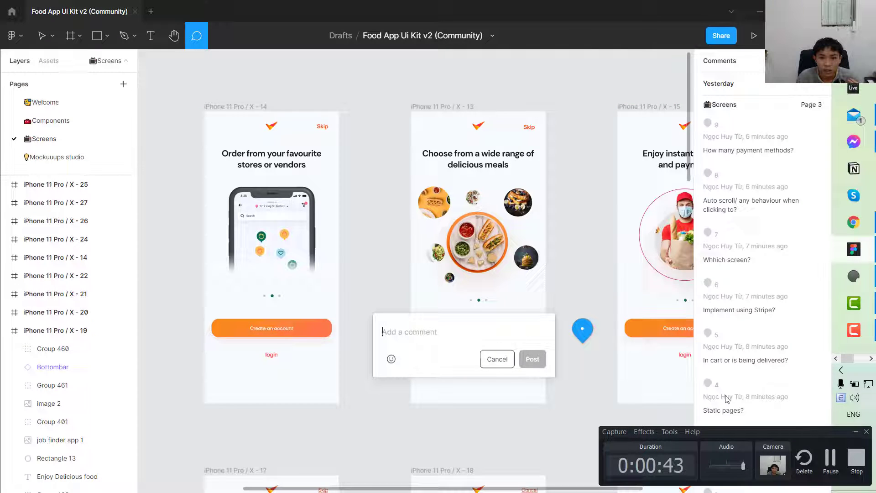
click(856, 431)
click(578, 367)
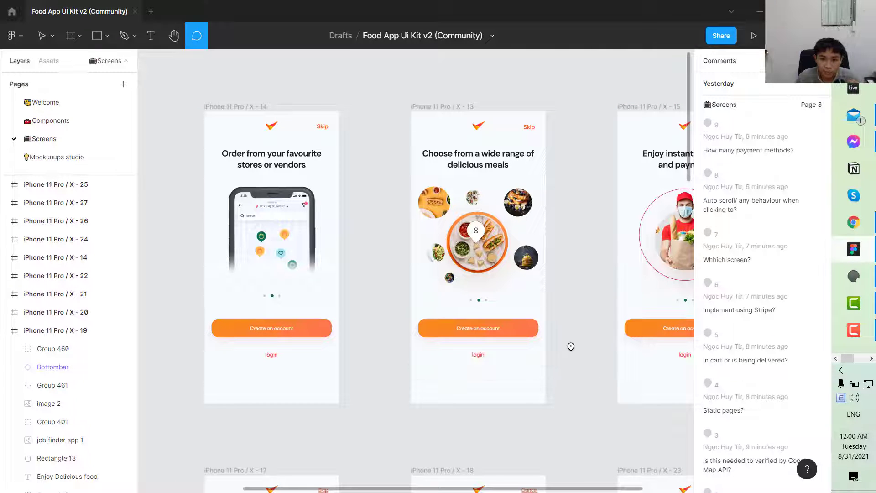
Pan across the Screens page to review the comments on the onboarding frames
scroll(392, 480, right, 3)
scroll(447, 475, down, 2)
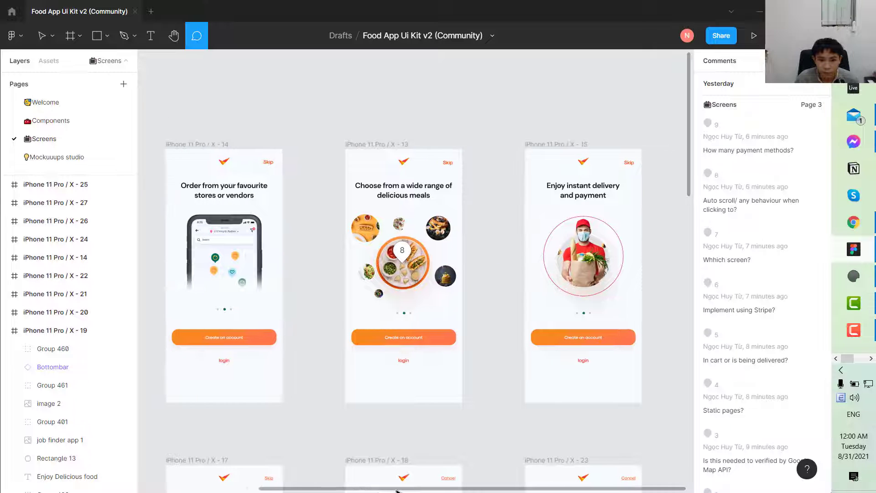
scroll(340, 413, up, 2)
scroll(334, 406, down, 1)
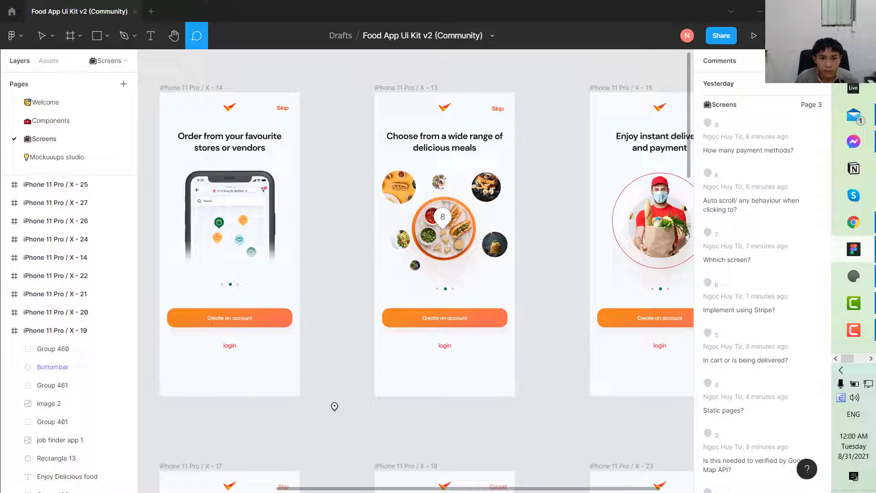
scroll(415, 376, down, 1)
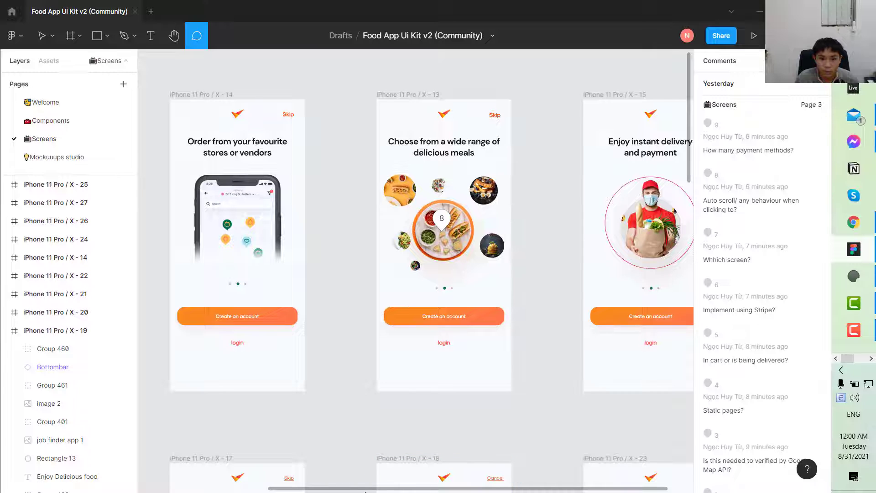
scroll(388, 457, right, 2)
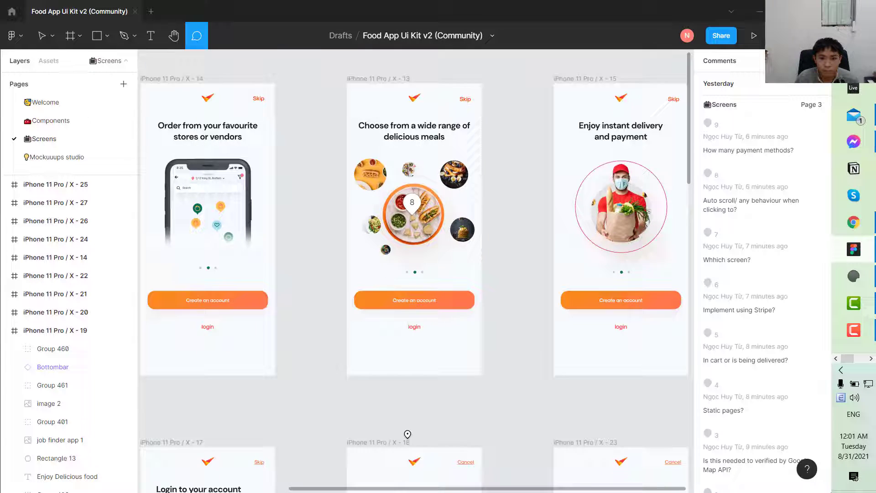
scroll(408, 434, down, 8)
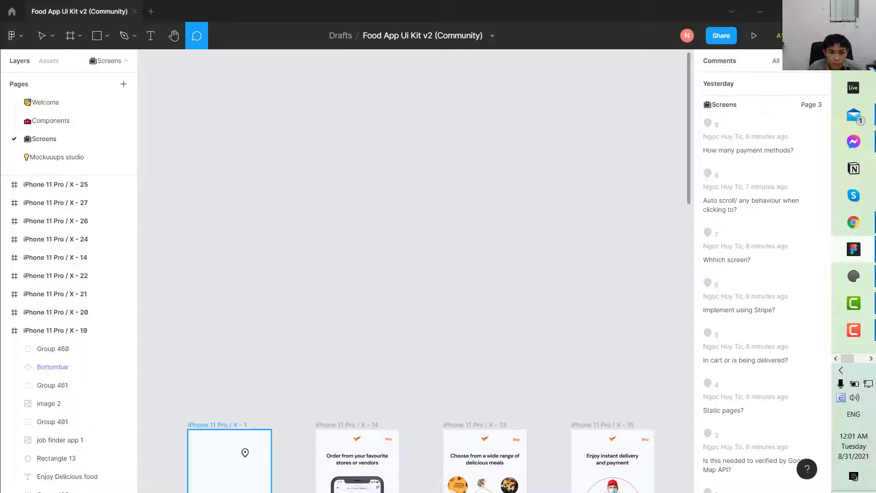
scroll(202, 286, up, 5)
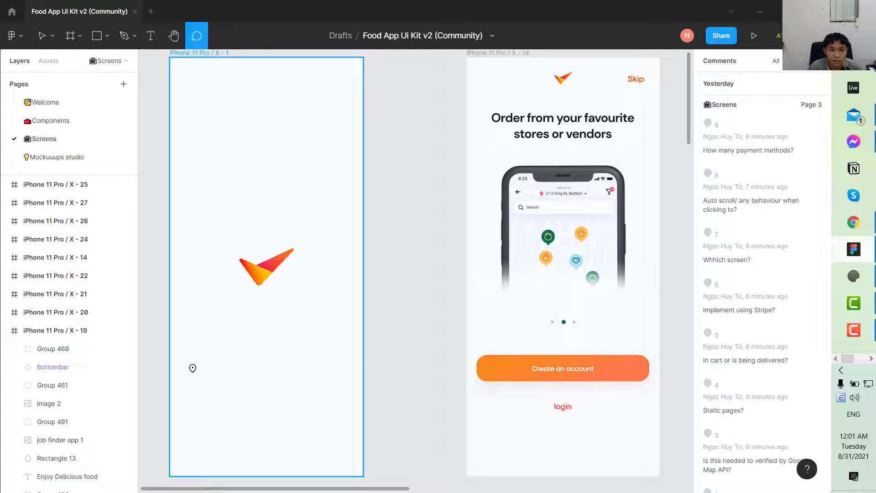
scroll(191, 366, up, 1)
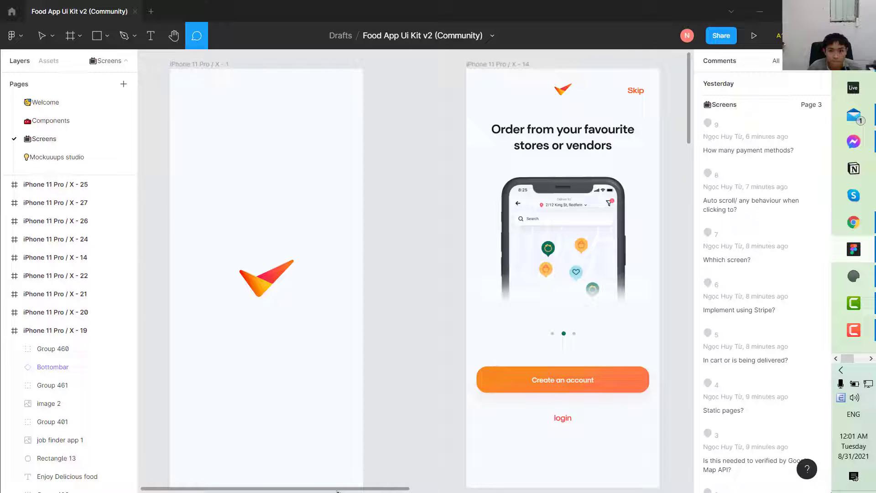
scroll(410, 273, right, 5)
scroll(411, 274, right, 3)
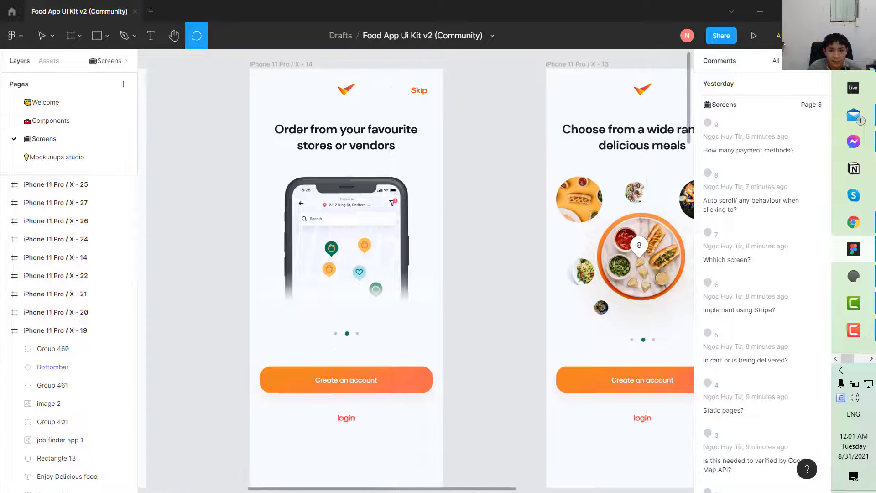
scroll(457, 273, right, 2)
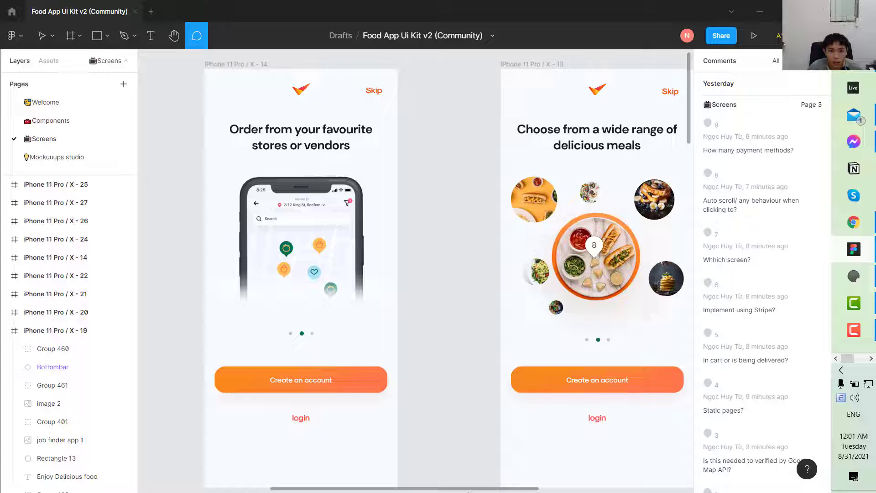
scroll(496, 411, down, 1)
scroll(496, 392, up, 1)
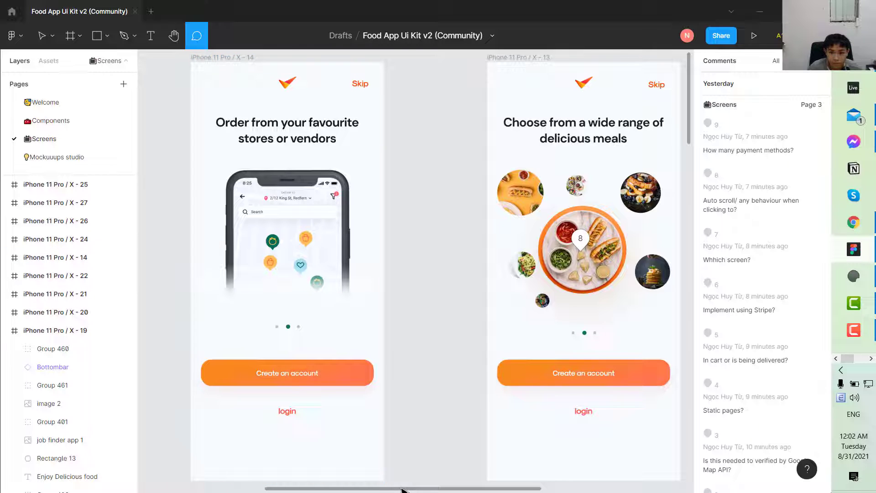
scroll(406, 472, down, 3)
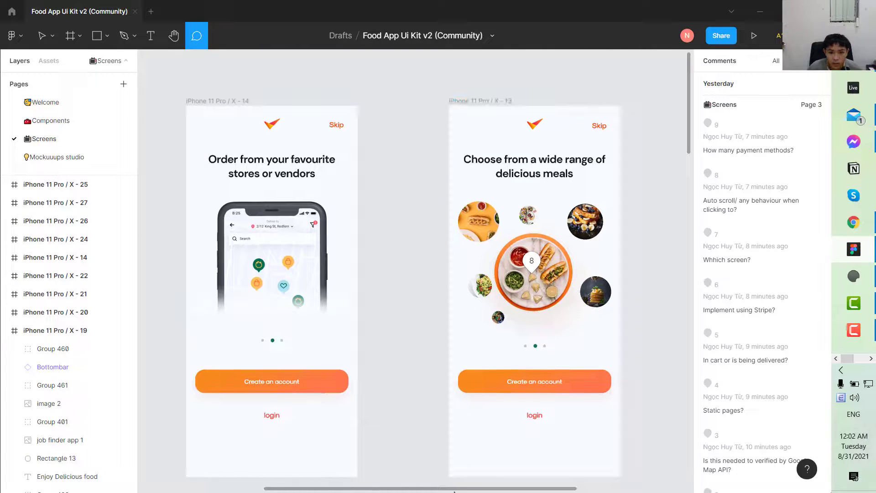
Read the auto-scroll comment thread on frame X-13, then close it
click(532, 261)
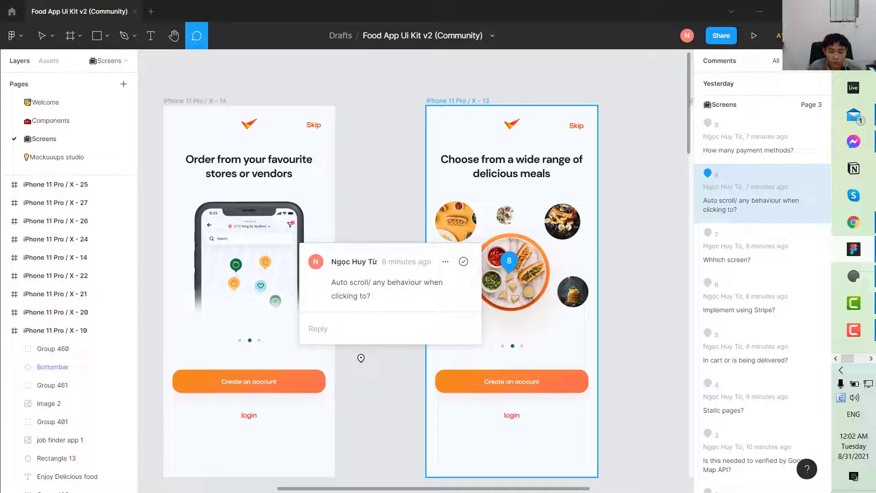
click(371, 368)
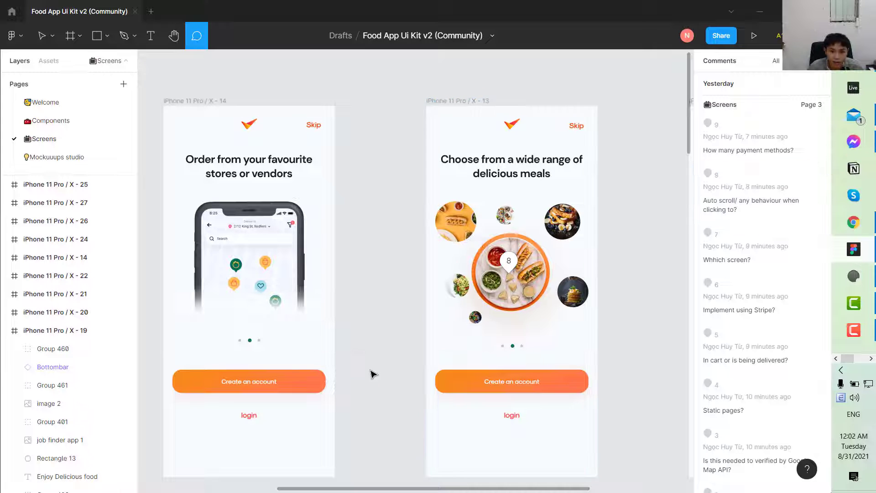
scroll(403, 333, down, 1)
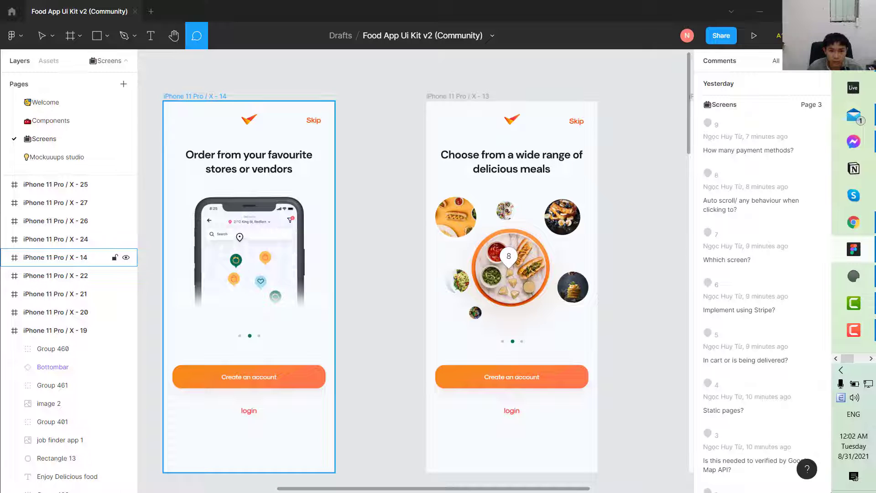
scroll(237, 238, left, 1)
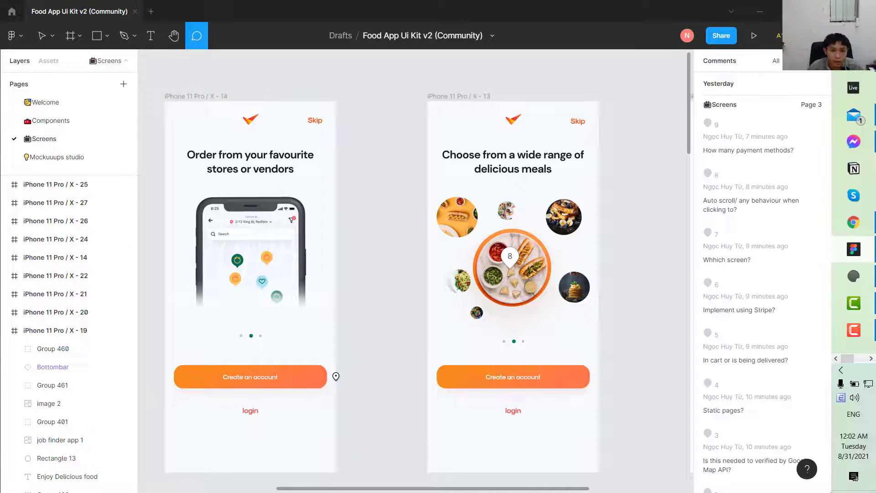
Back in the workbook, enter 'Authentication' as the component in B19
click(854, 222)
key(alt+Tab)
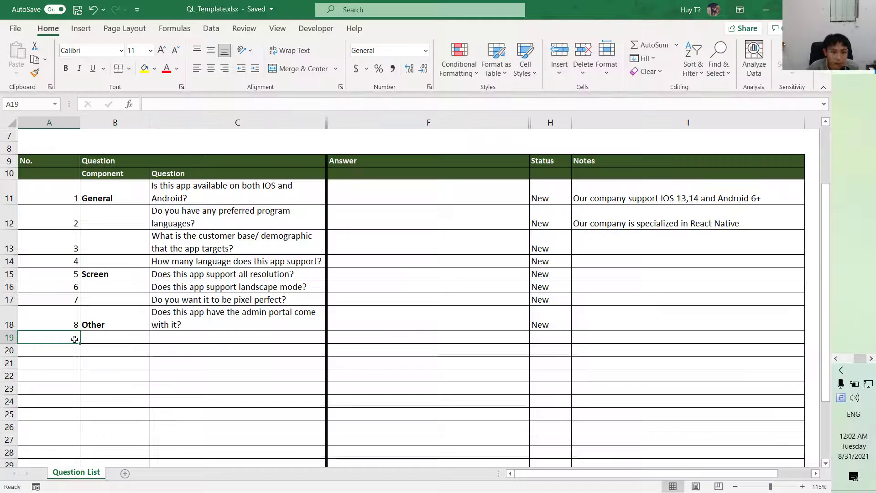
key(Right)
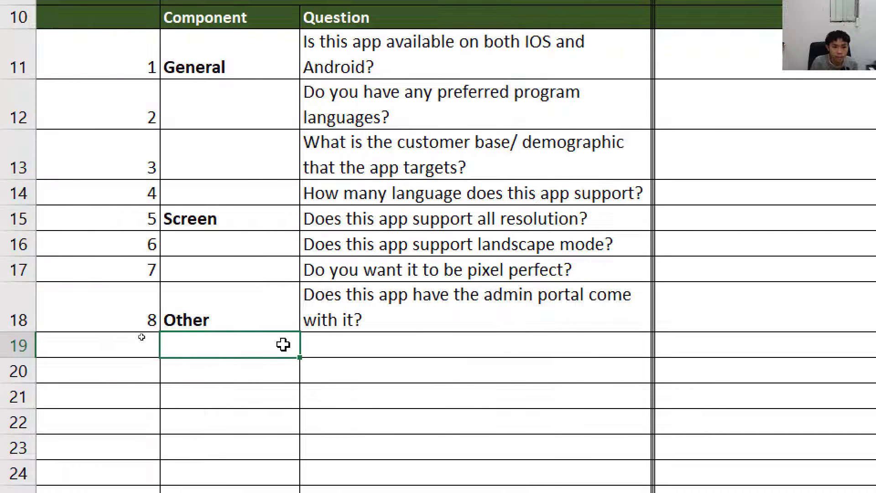
double_click(142, 337)
text(Authenti)
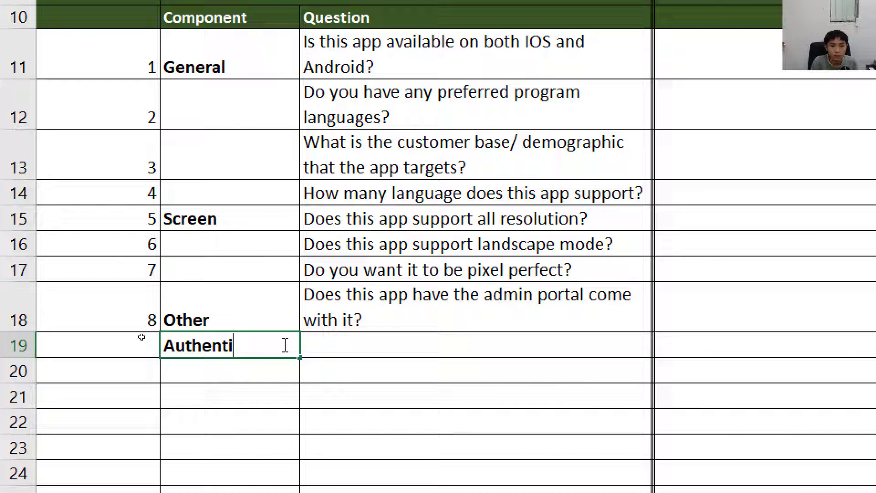
text(cation)
key(Return)
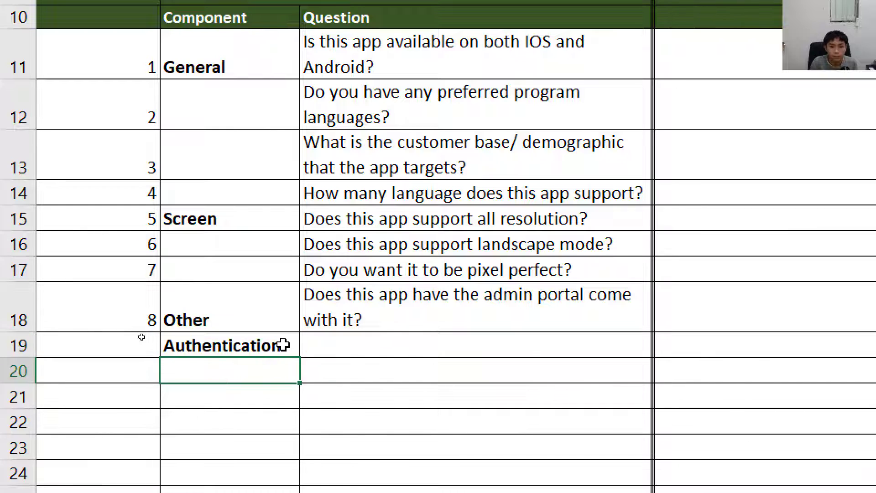
Enter the Screen 11 carousel auto-scrolling and touch behaviour question in C19
key(Right)
key(Up)
text(Screen 11 )
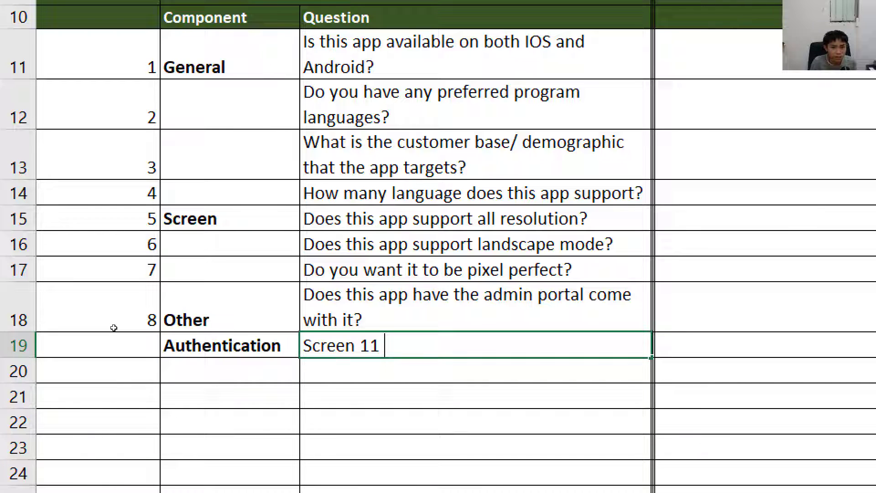
text(: The carousel will be auto-scrolling? Is there any behaviour when user touches the item of )
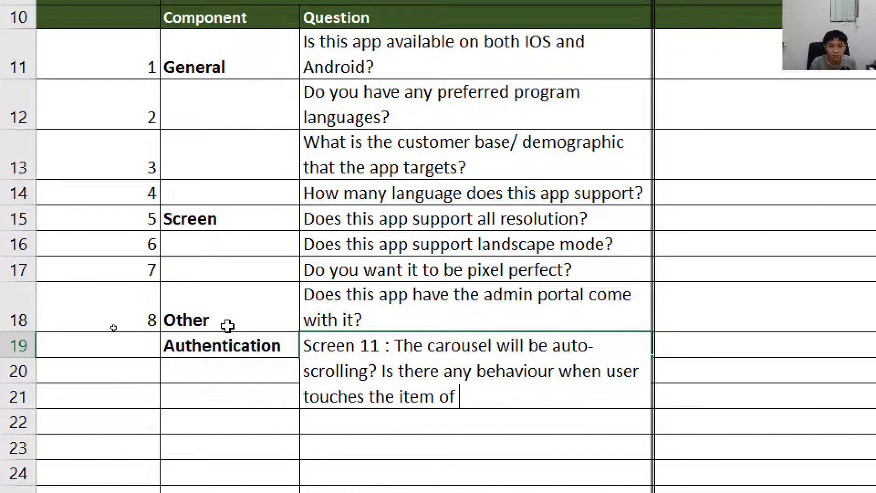
text(the carousel?)
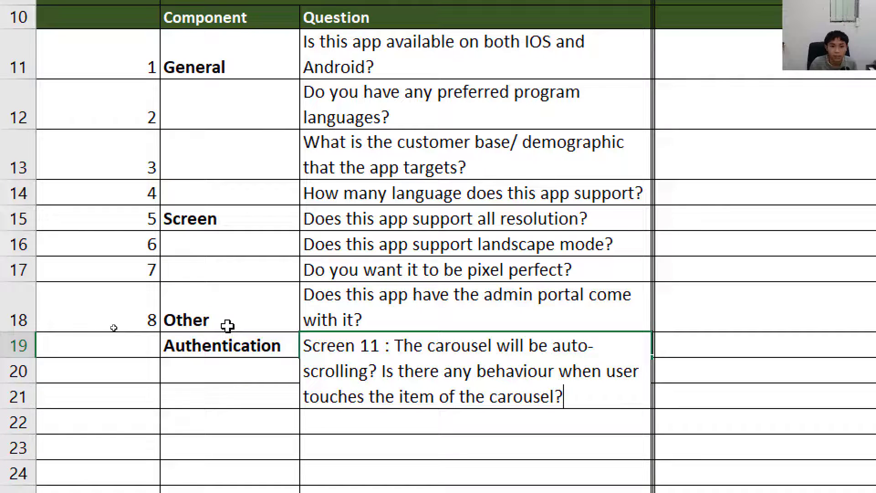
key(Return)
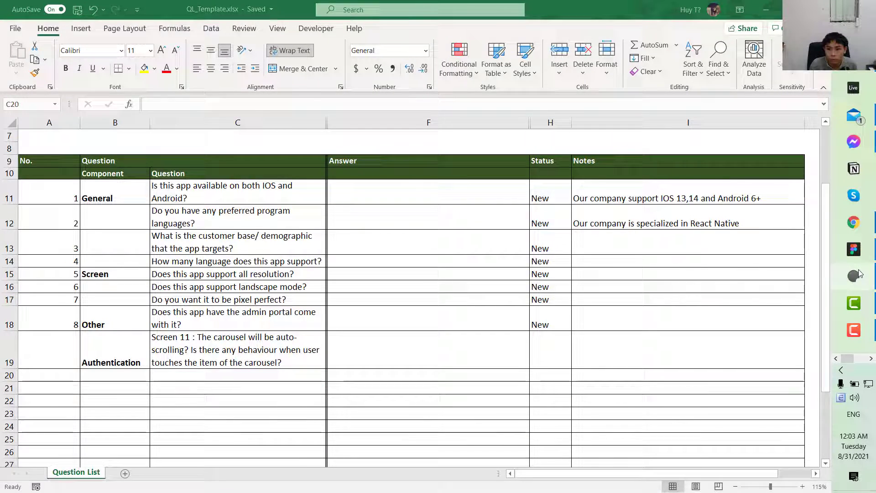
click(853, 249)
scroll(323, 472, down, 1)
scroll(323, 473, up, 2)
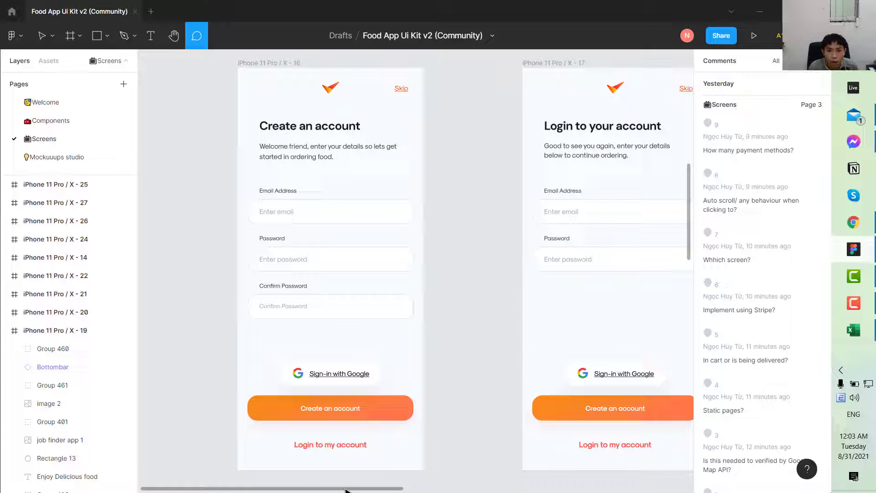
mouse_move(346, 490)
mouse_down()
mouse_move(424, 489)
mouse_move(351, 490)
mouse_up()
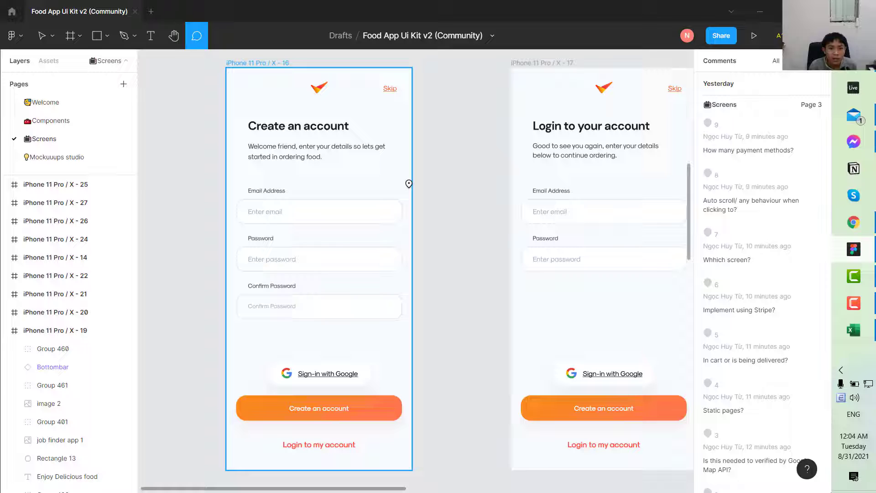
key(alt+Tab)
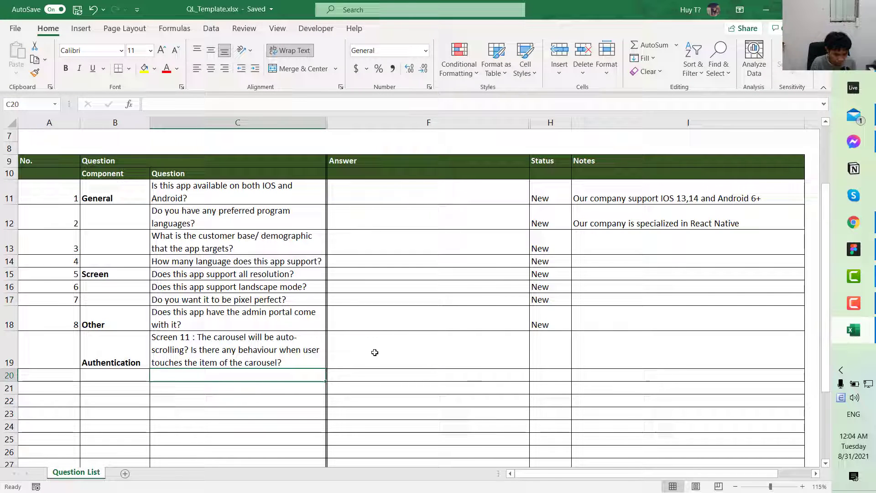
Enter a C20 question on whether the sign-up email needs validation via an emailed link
text(Is the email for signing up a valid email? (re)
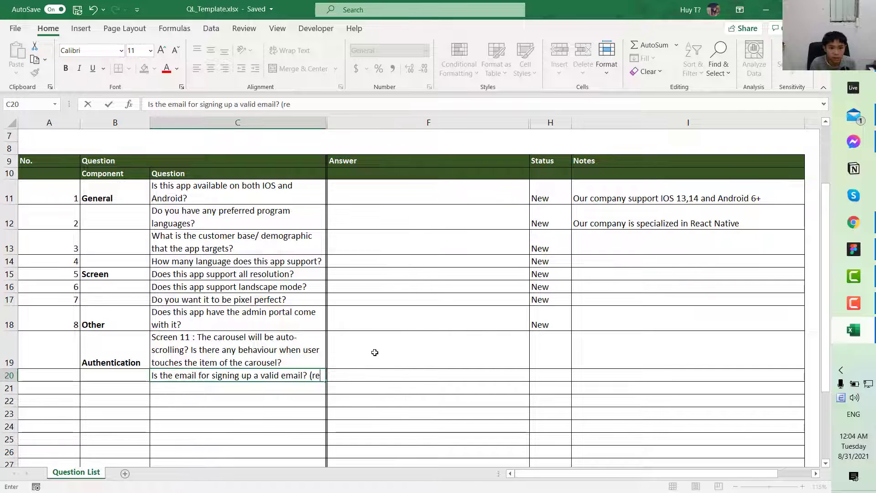
text(quire)
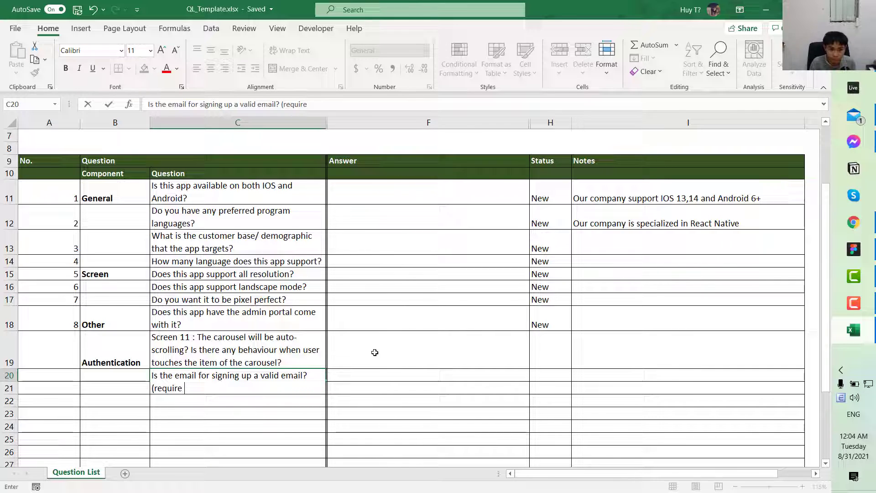
text( the)
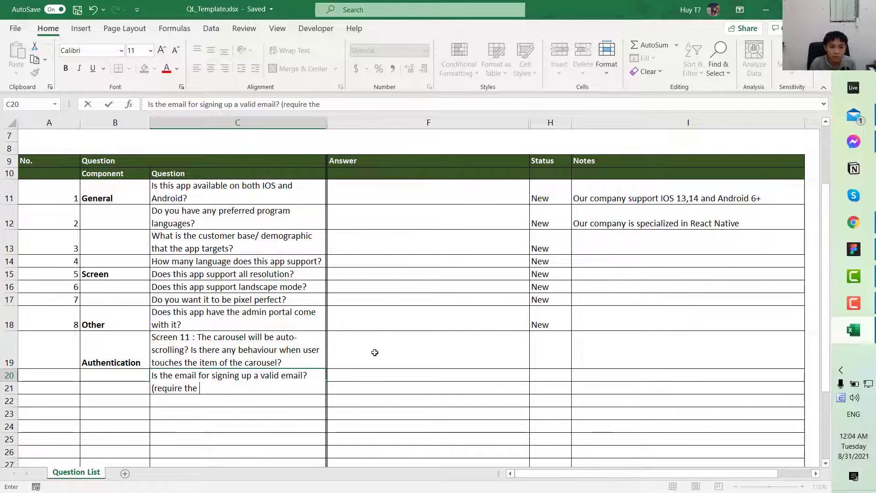
text( user to cli)
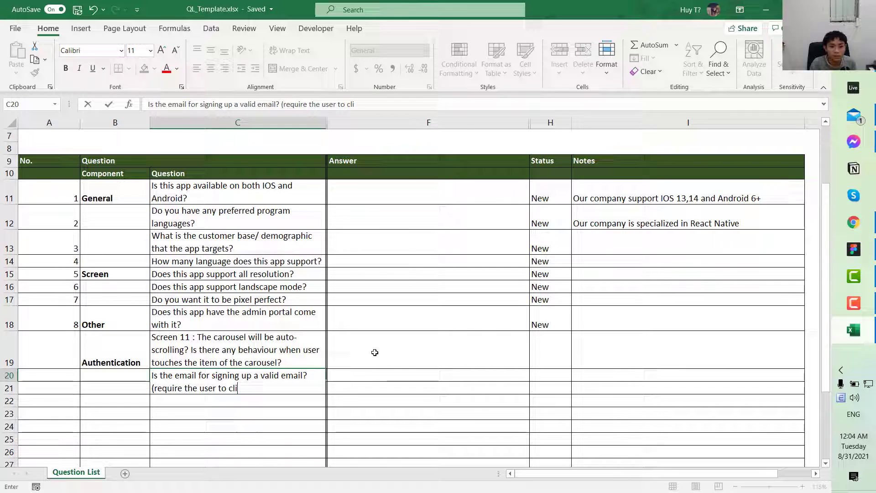
text(ck the valida)
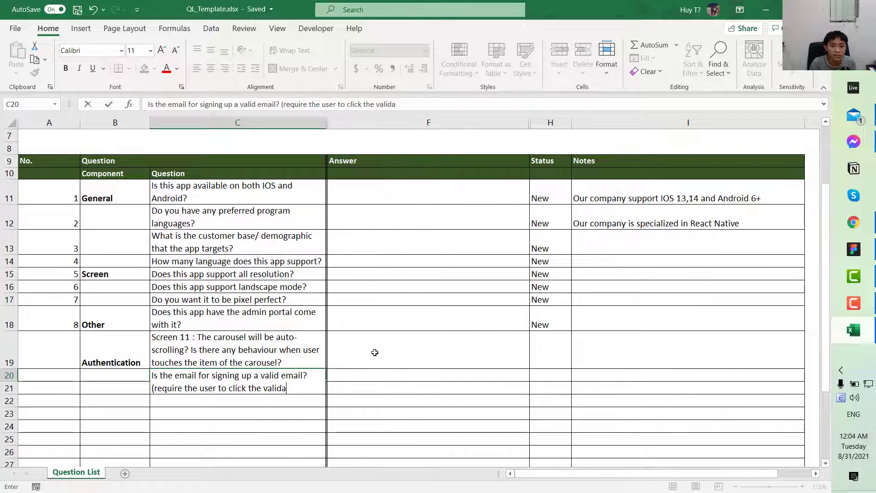
text(tion link )
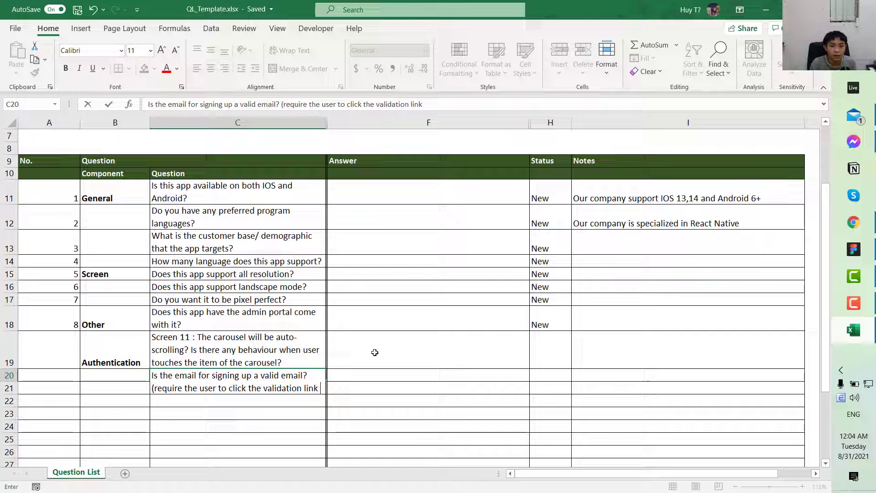
text(sent to that em)
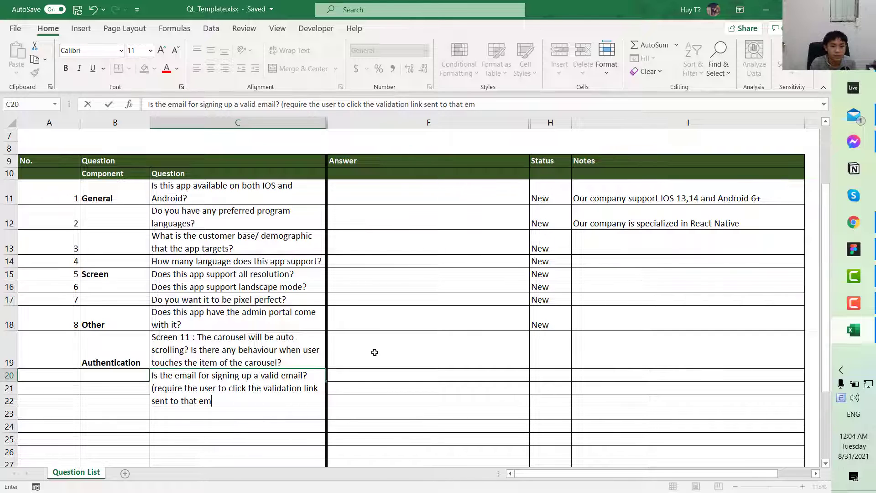
text(ail when )
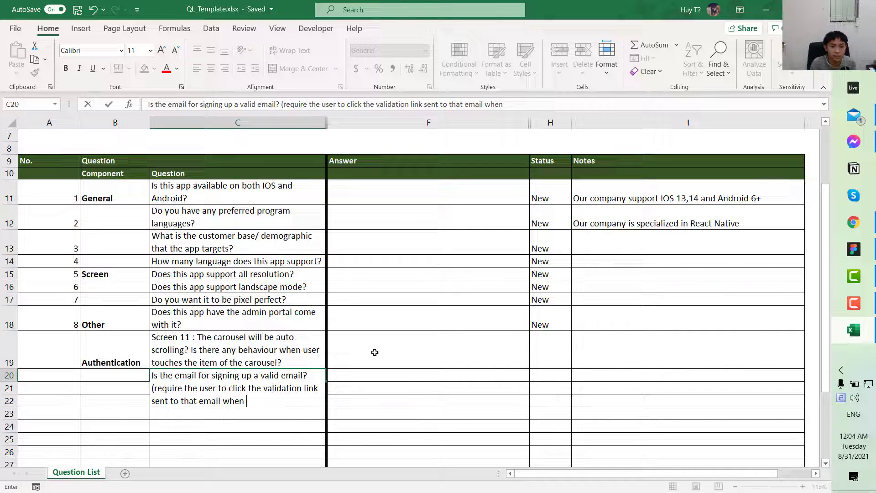
text(signing up)
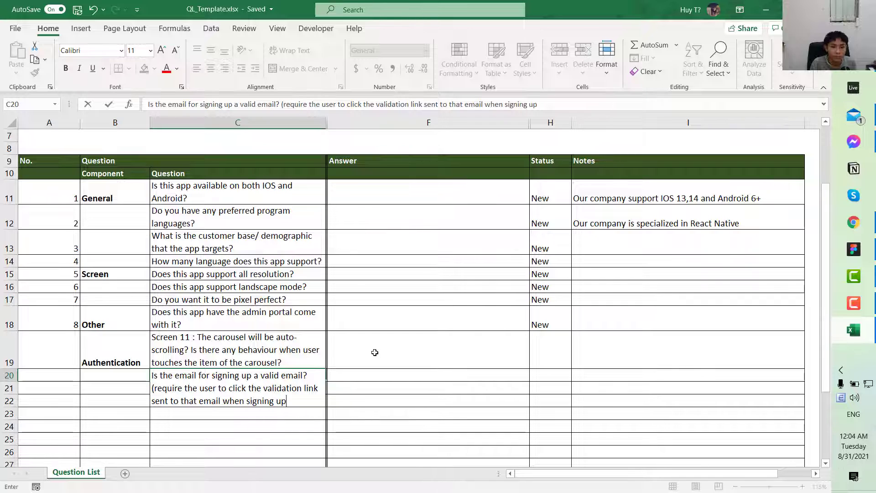
key(Return)
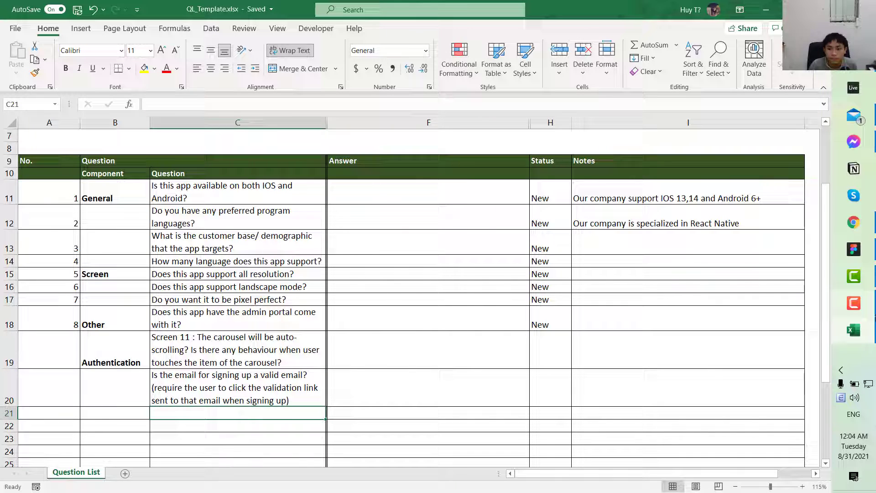
Type the password rules question (at least 8 characters, special characters required) in C21
click(854, 249)
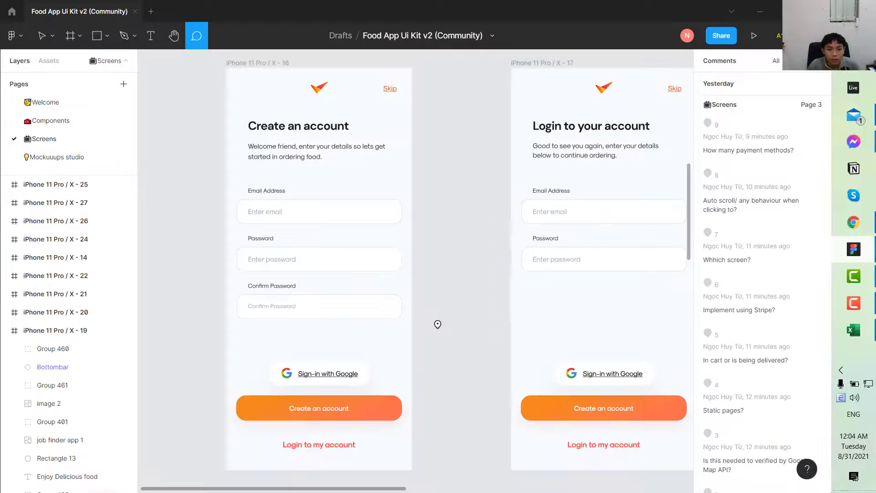
click(854, 330)
text(Is there any rule)
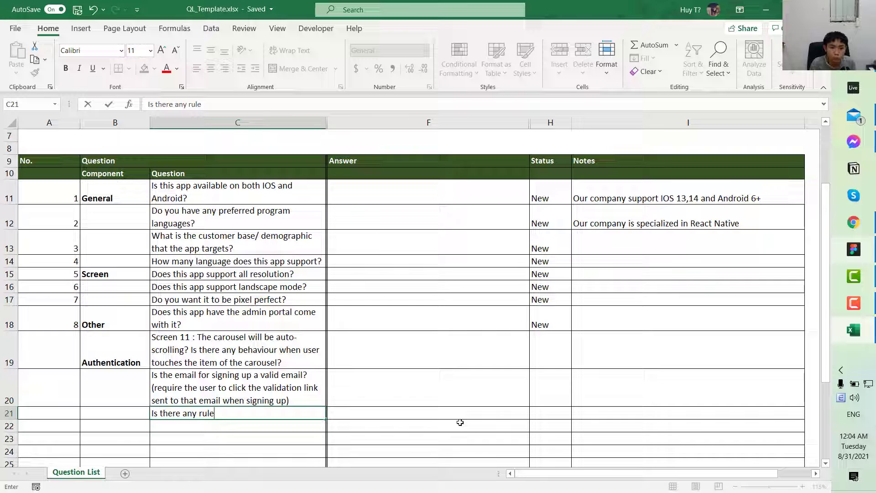
text(s related to )
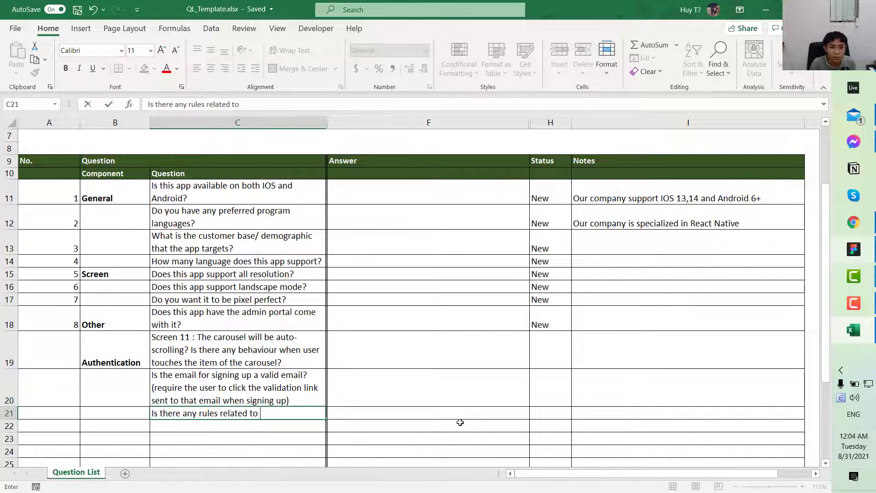
text(the password? ()
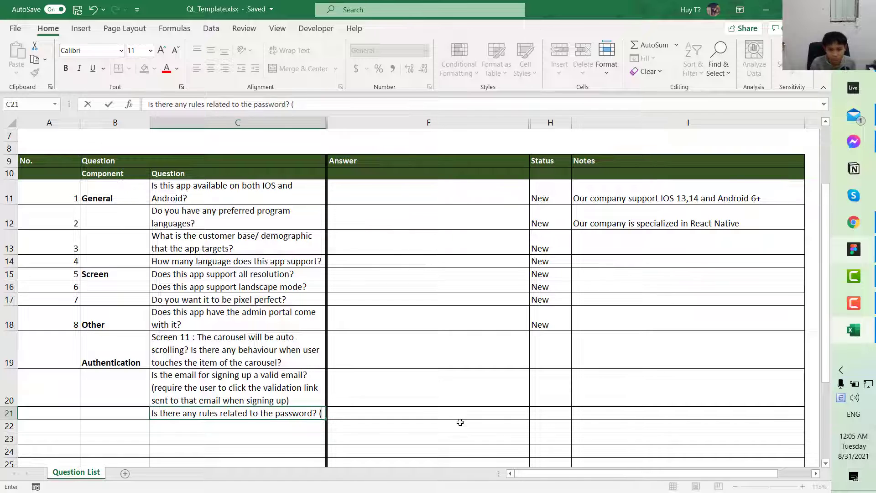
text(i.e a)
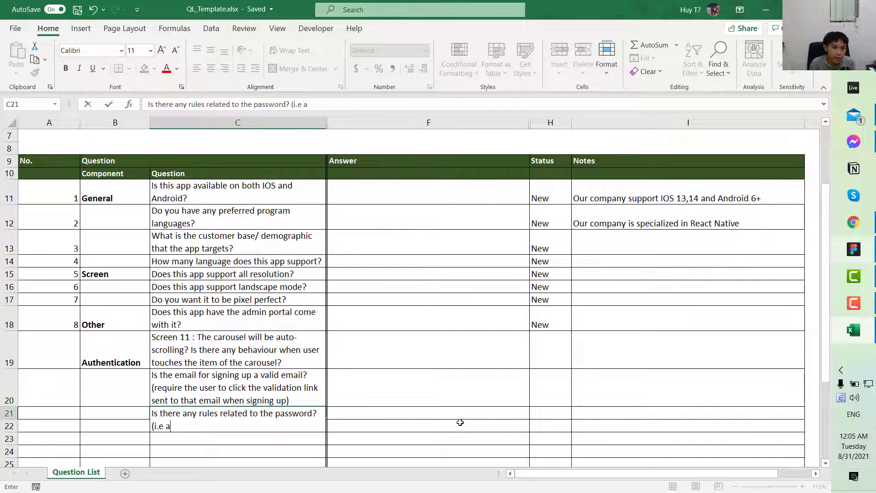
text((i.e: )
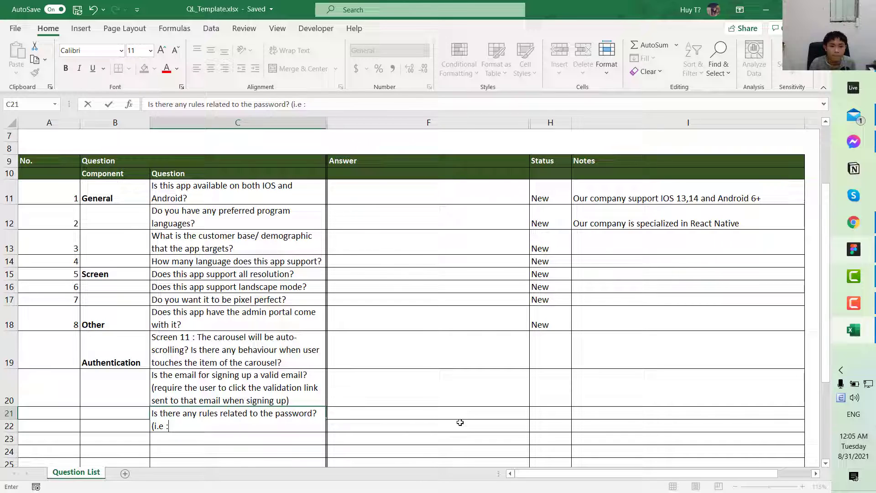
text(at least 8 characters,)
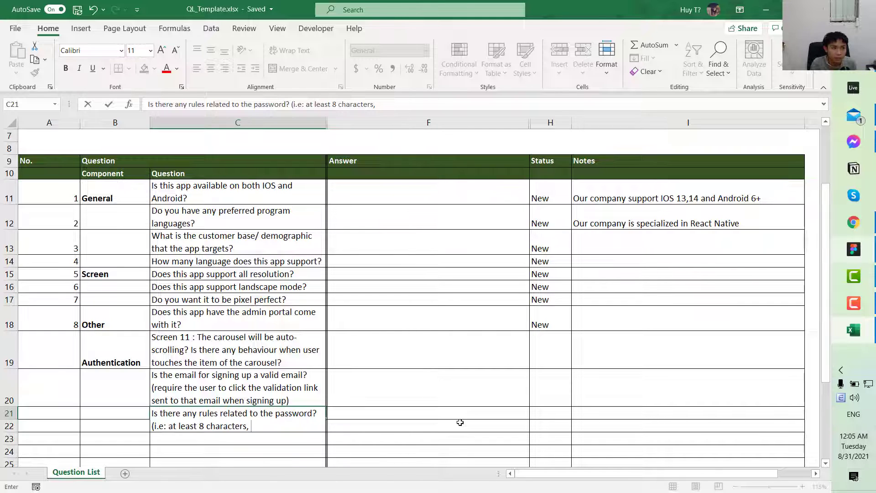
text(spe)
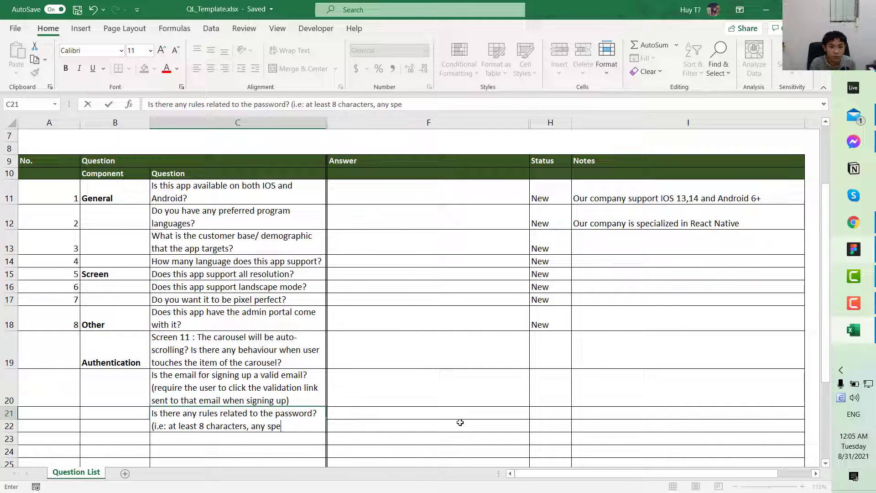
text(cial characters is re)
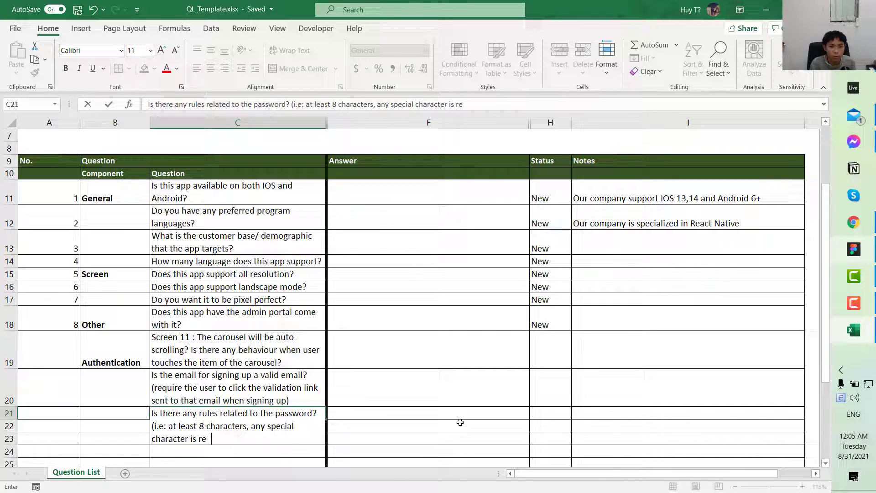
text(quirement)
key(BackSpace)
key(BackSpace)
text(d)
key(Return)
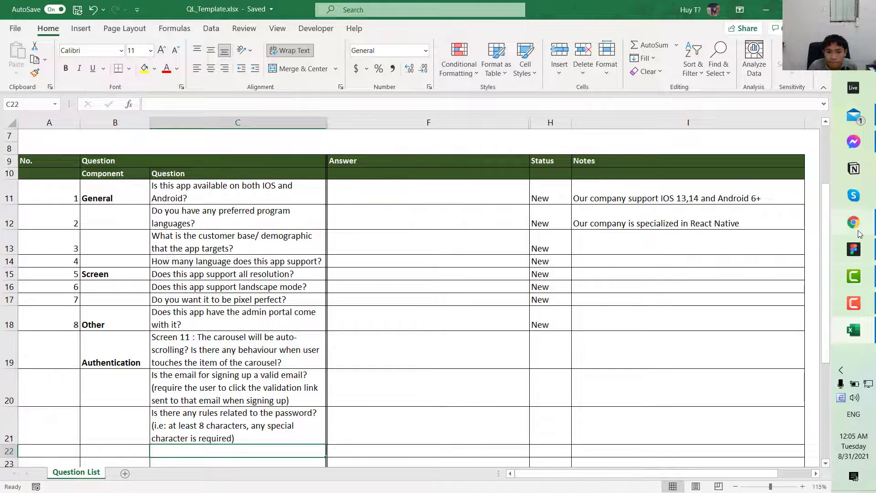
click(858, 231)
click(858, 232)
click(854, 329)
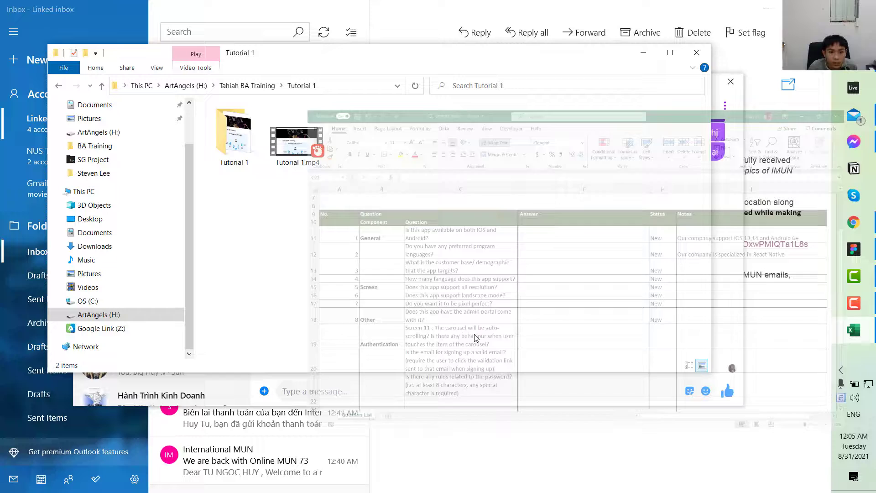
click(864, 337)
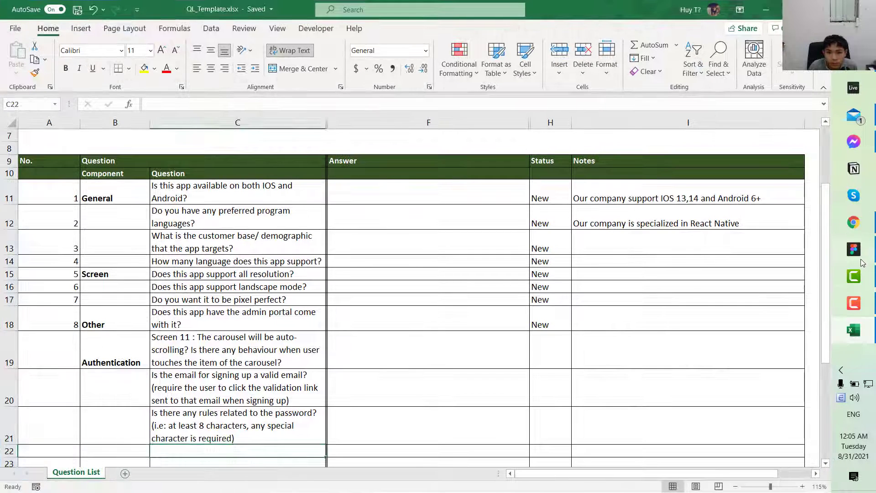
click(866, 254)
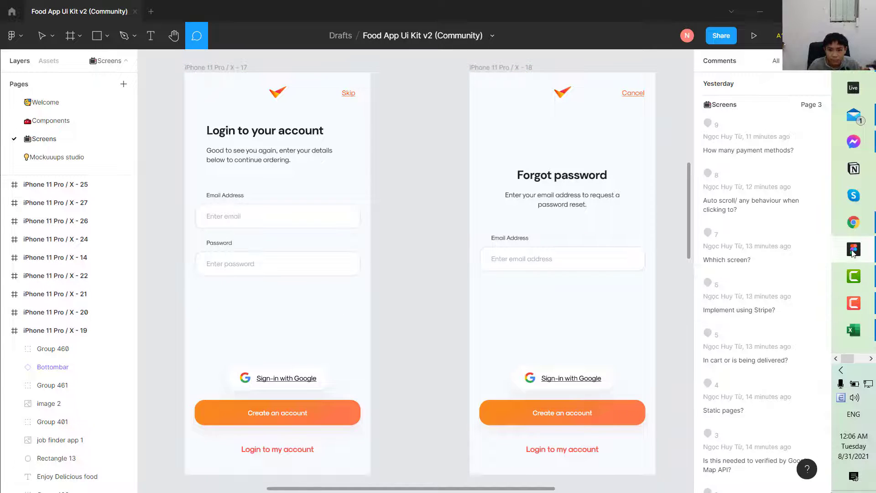
click(853, 330)
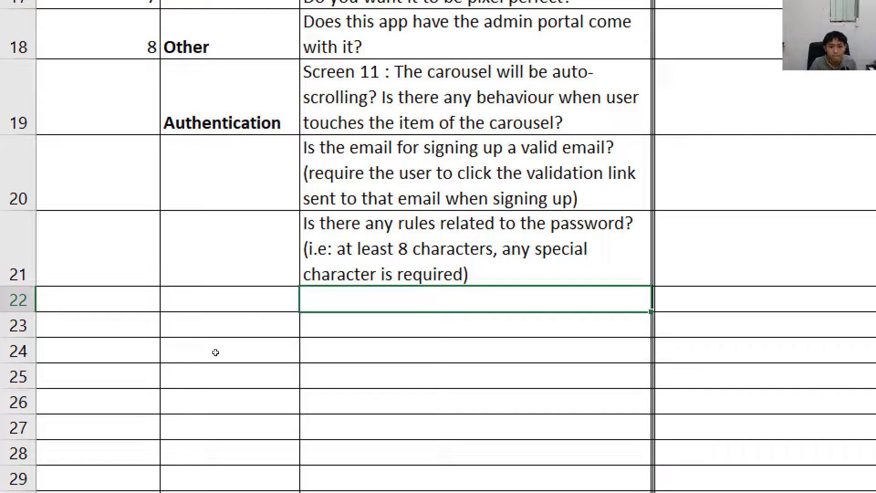
Complete C22: is login required given the skip button, and can logged-out users order?
text(Is it req)
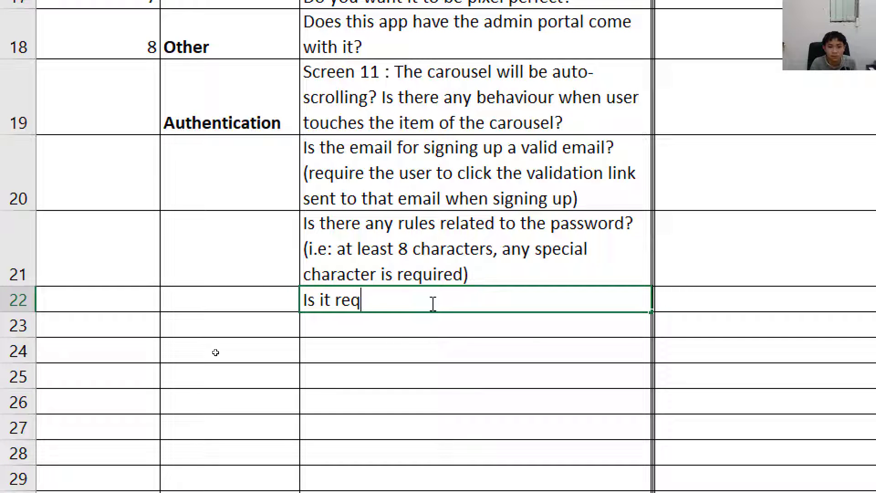
text(uired to login )
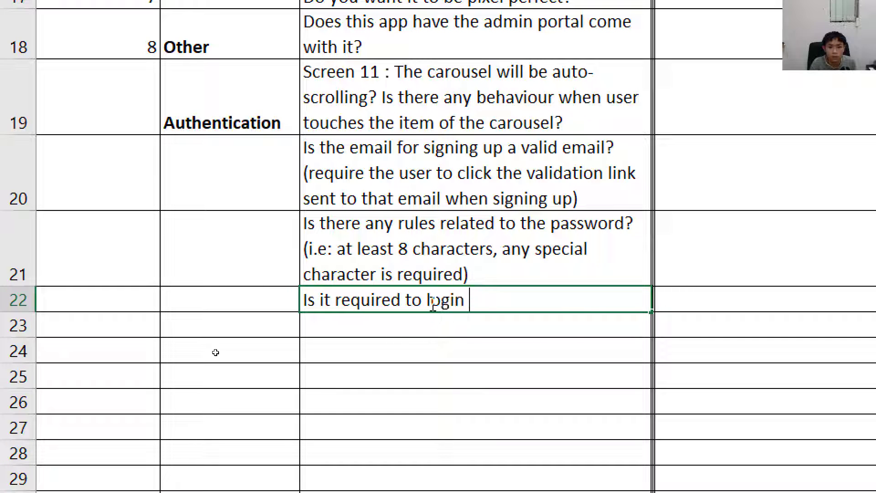
text(to use th)
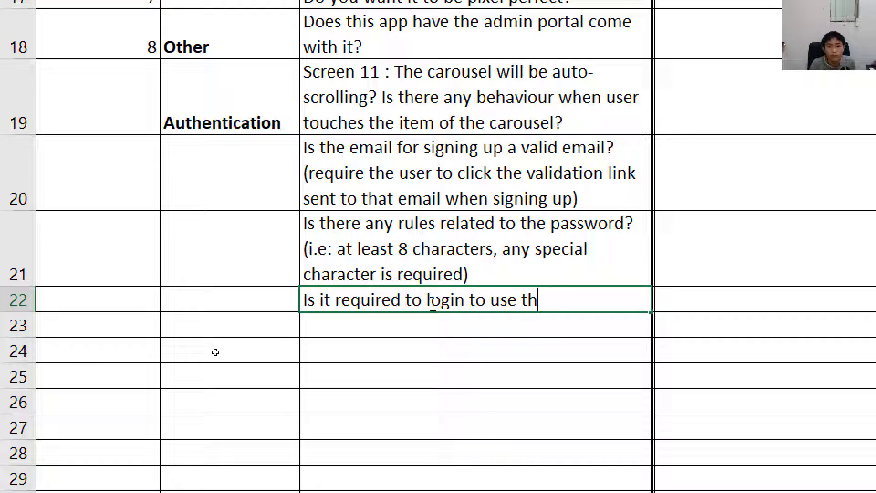
text(e app? (because there is a skip button). I)
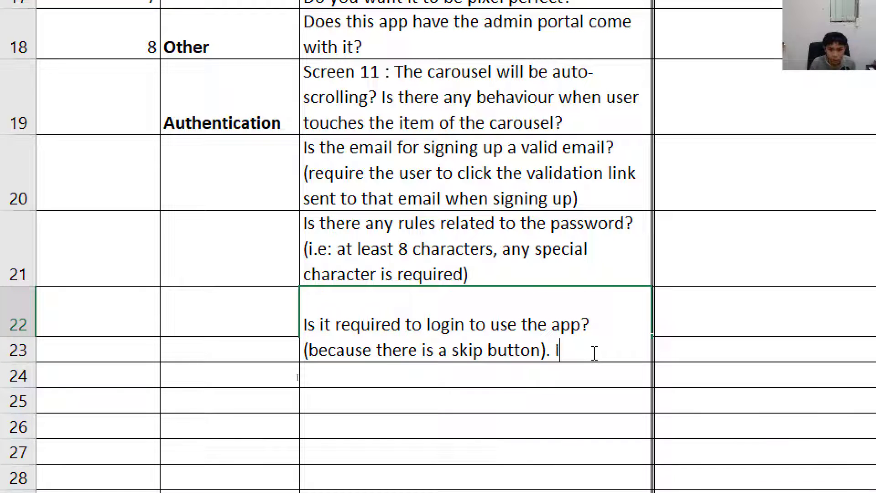
text(f a use)
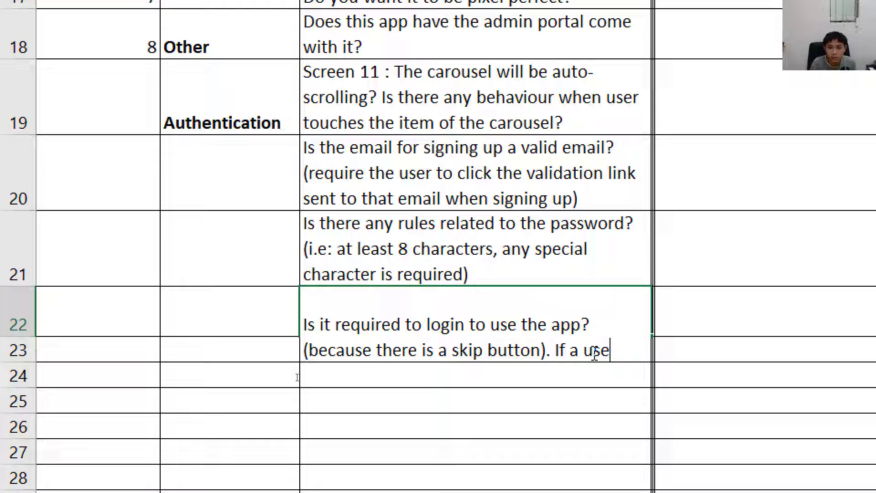
text(r is not logg)
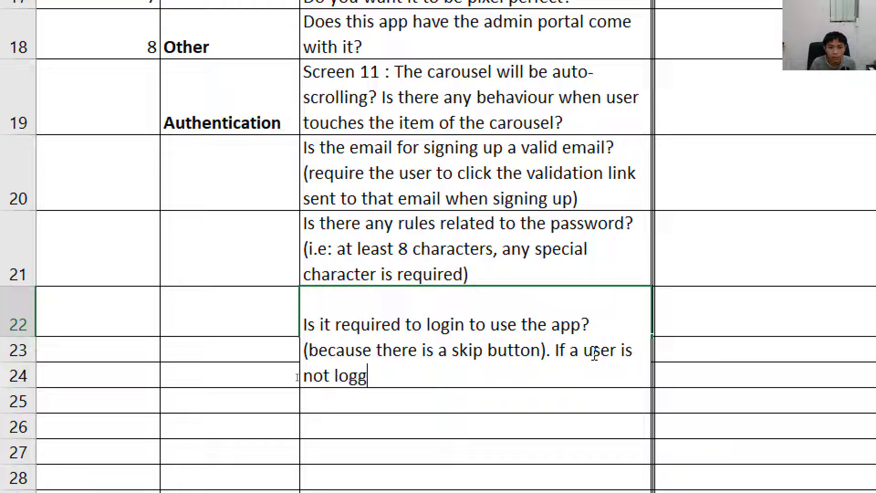
key(BackSpace)
key(BackSpace)
key(BackSpace)
key(BackSpace)
key(BackSpace)
key(BackSpace)
key(BackSpace)
key(BackSpace)
text(hasn)
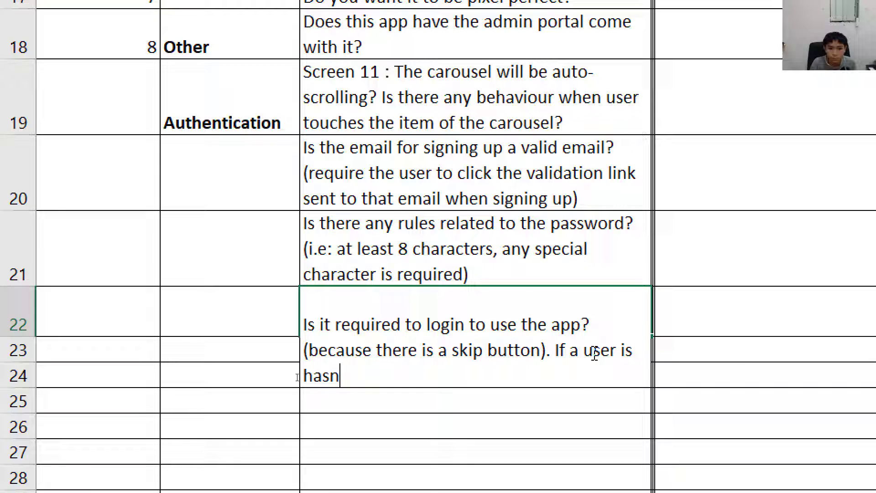
text('t logged in)
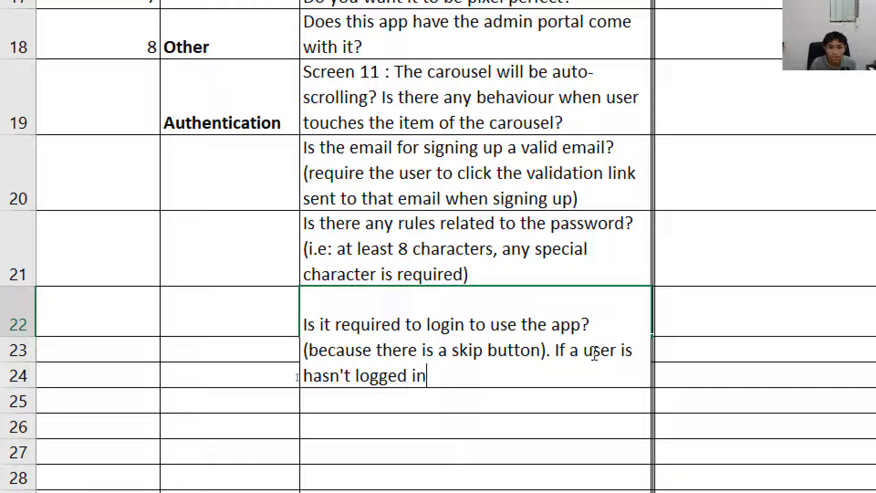
text(, can he)
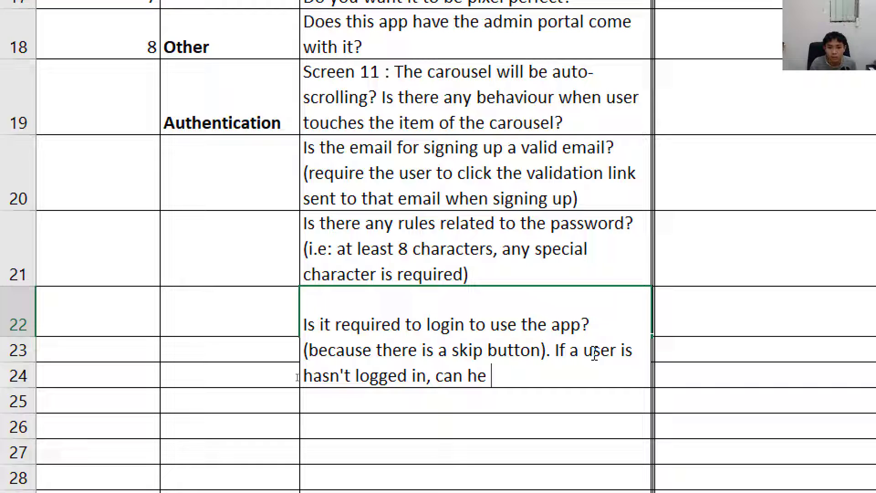
text( place an order)
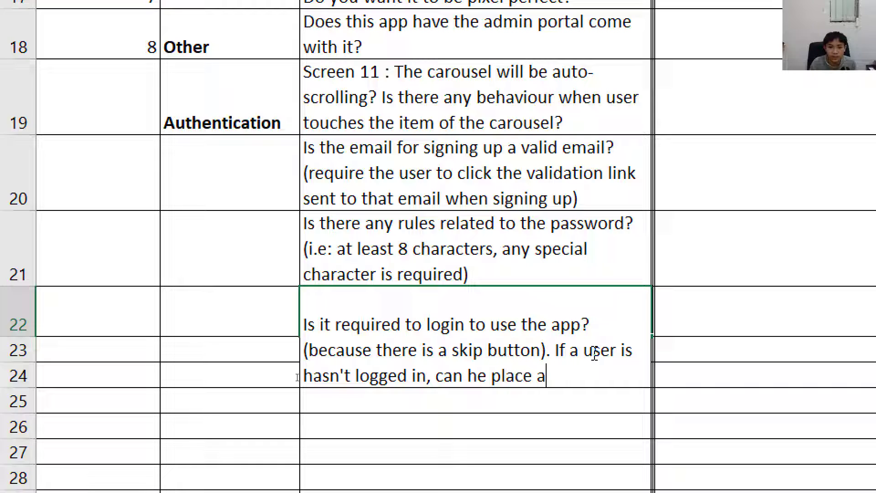
text(?)
key(Return)
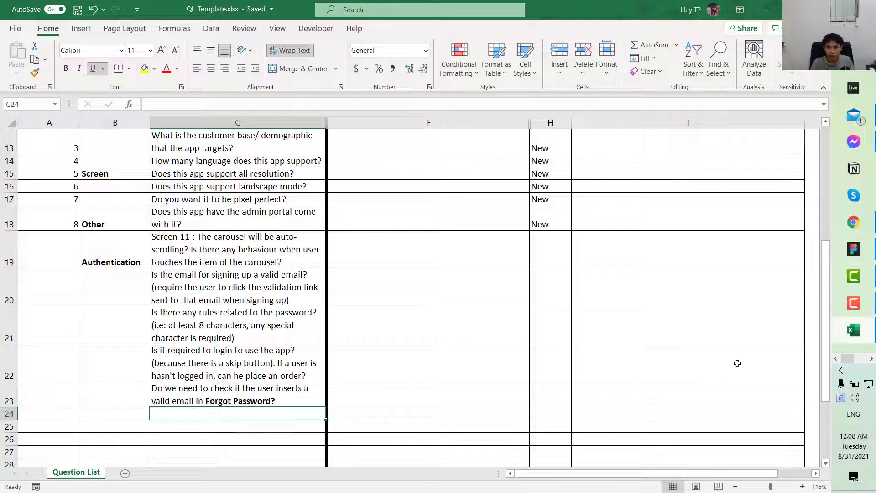
Pan the Figma canvas to look over the Forgot password and home screens
click(854, 249)
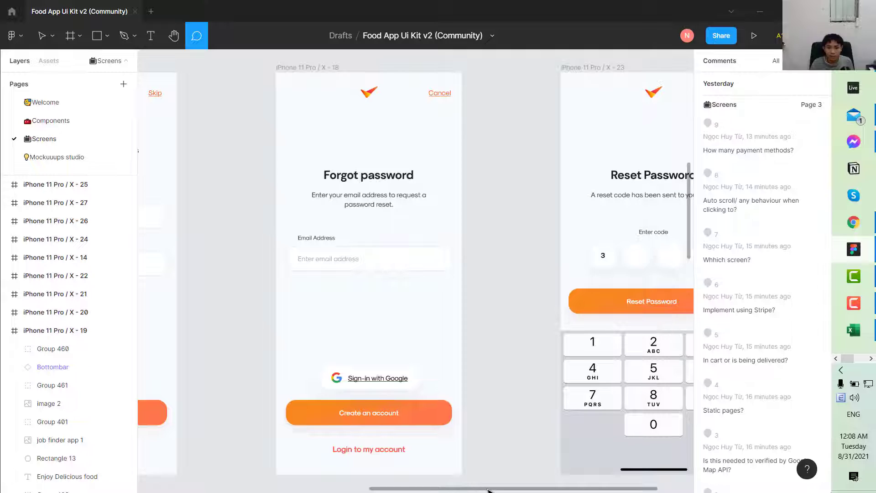
drag(488, 490, 201, 487)
scroll(254, 388, down, 10)
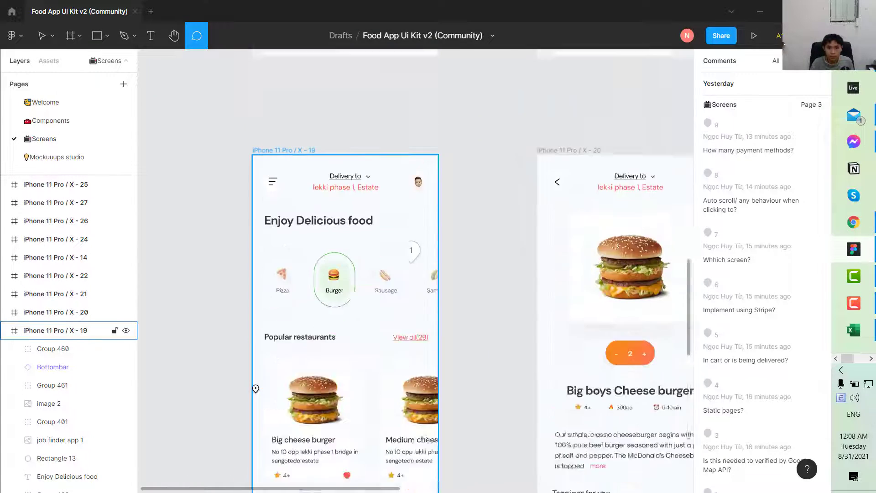
scroll(255, 388, down, 3)
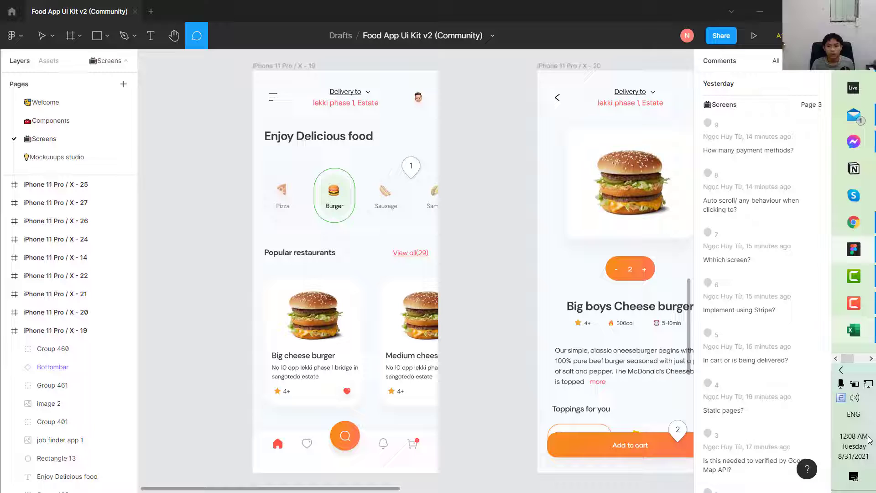
scroll(481, 340, up, 1)
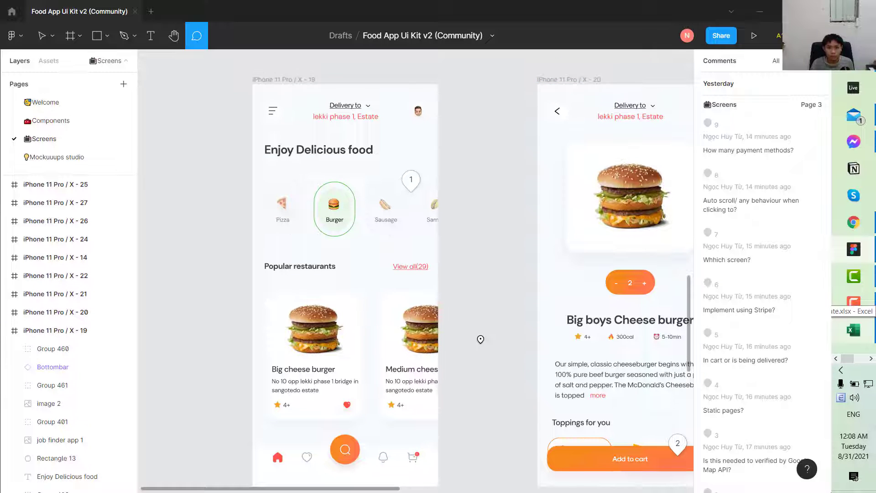
scroll(365, 423, down, 2)
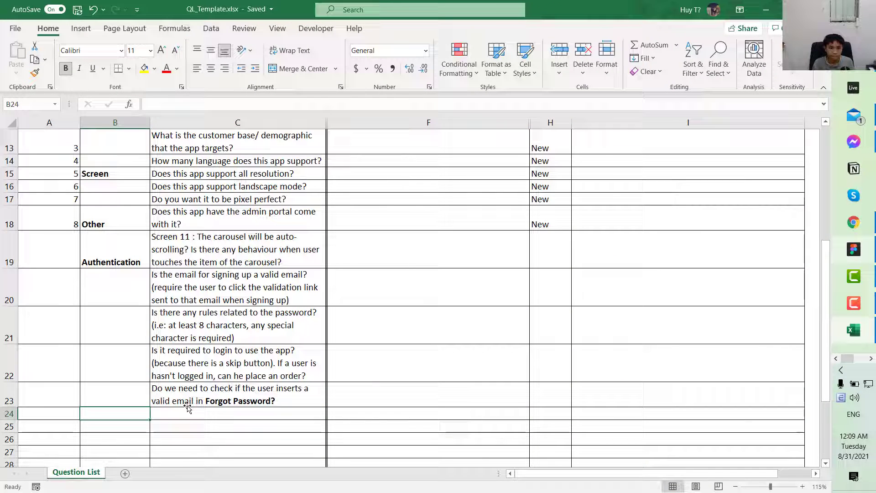
Label row 24 'Homepage' and start an underlined question on hard-coded popular food categories
text(Homepage)
key(Tab)
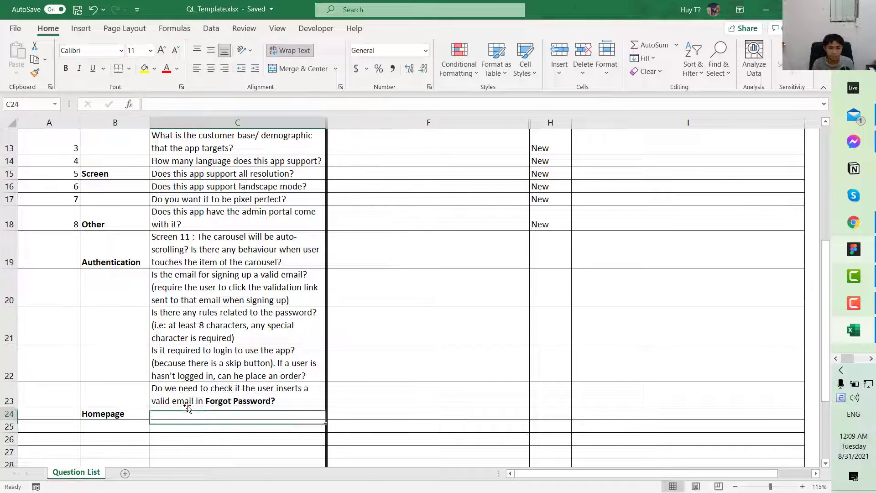
key(ctrl+u)
text(So the list o)
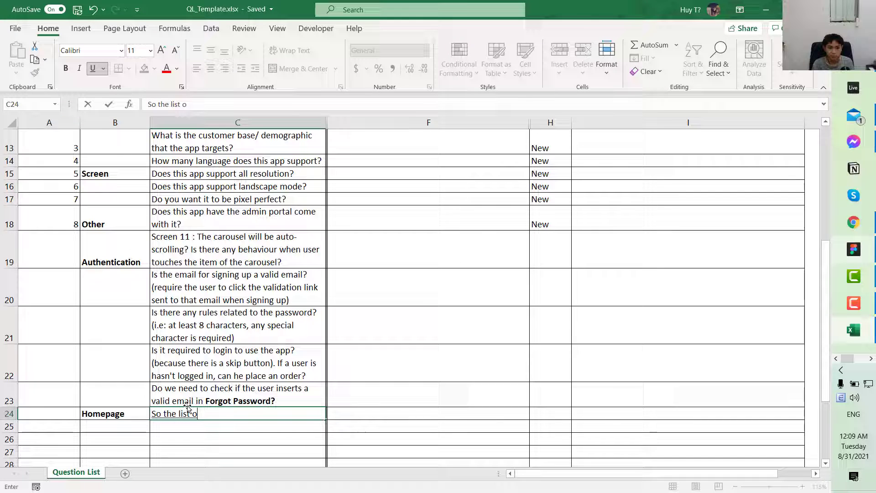
text(f popular food ca)
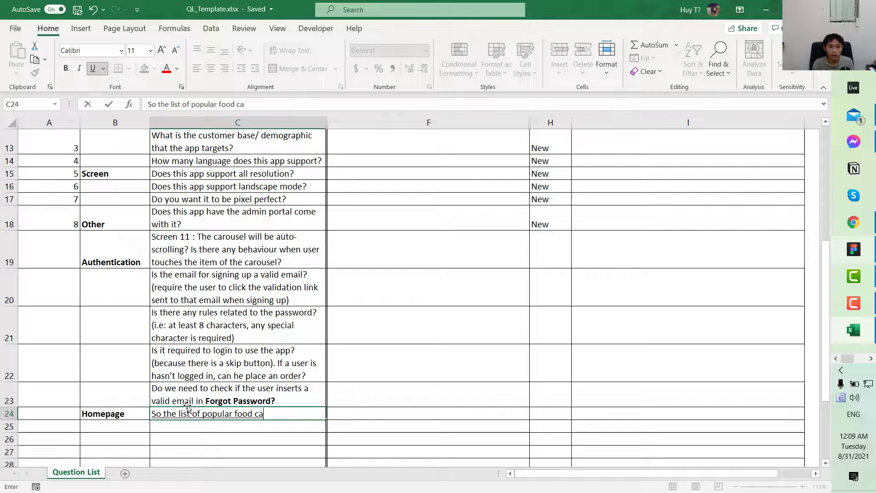
text(tegory i)
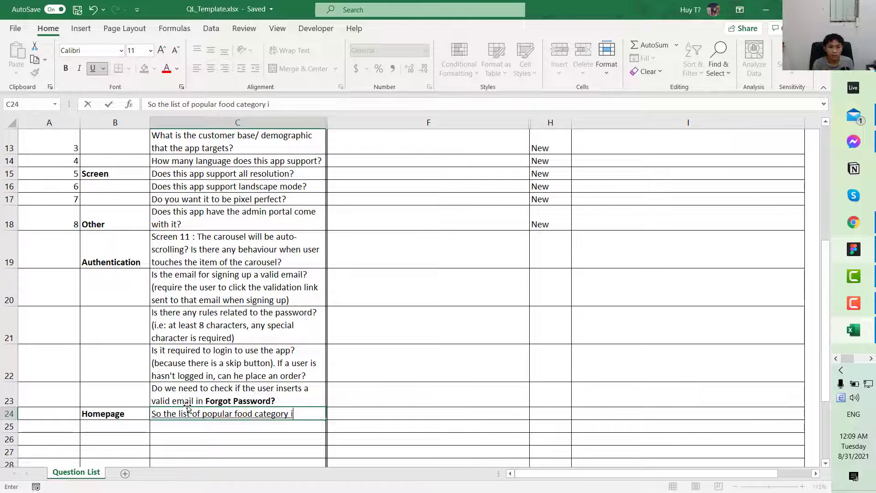
text(s hardc-co)
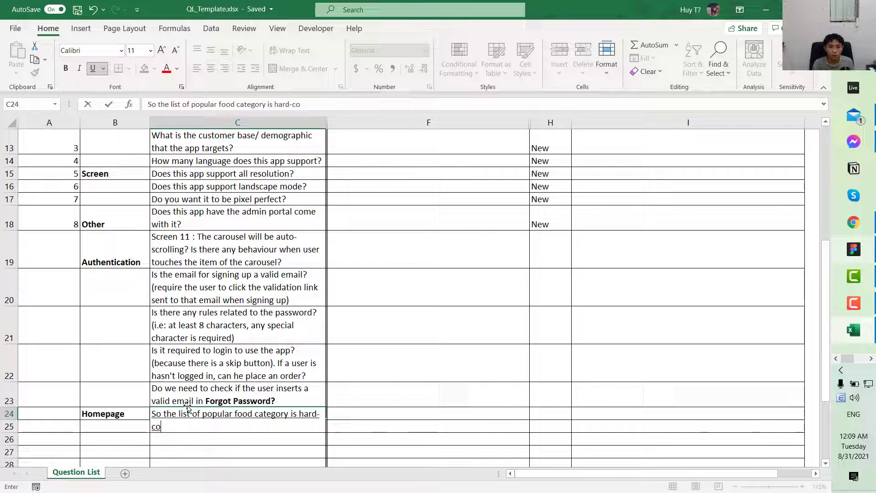
text(de or au)
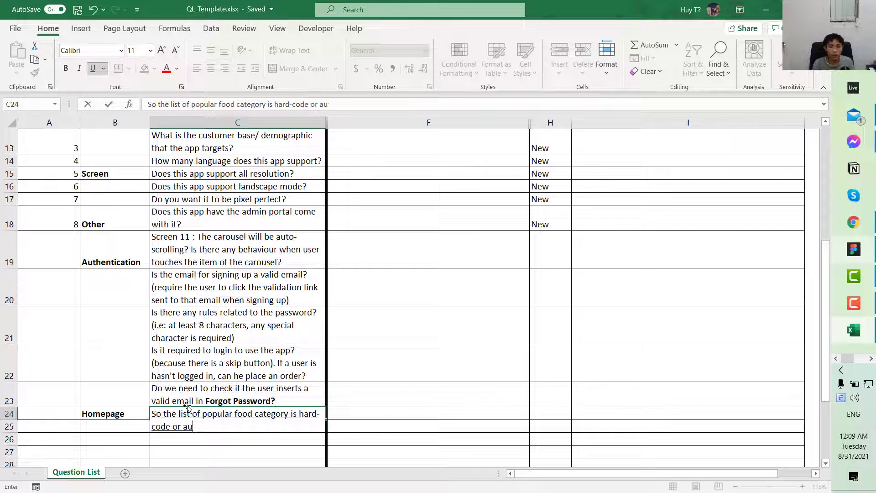
text(tomatically rend)
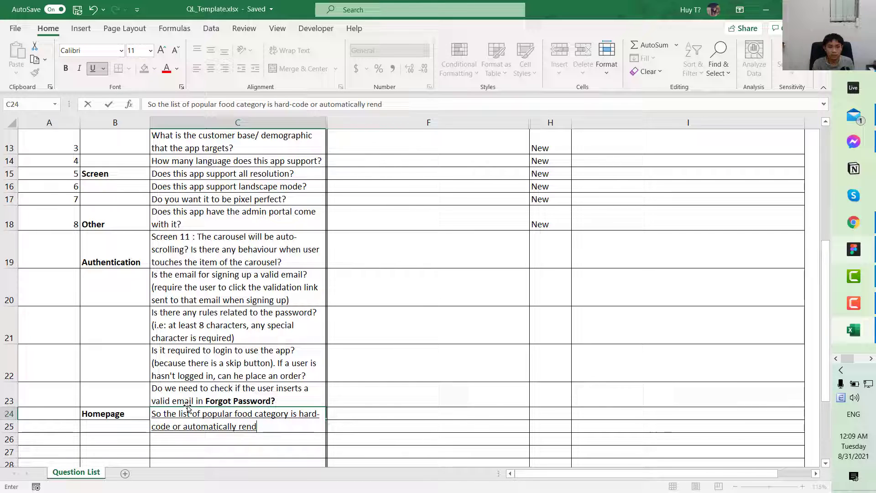
text(ered from th)
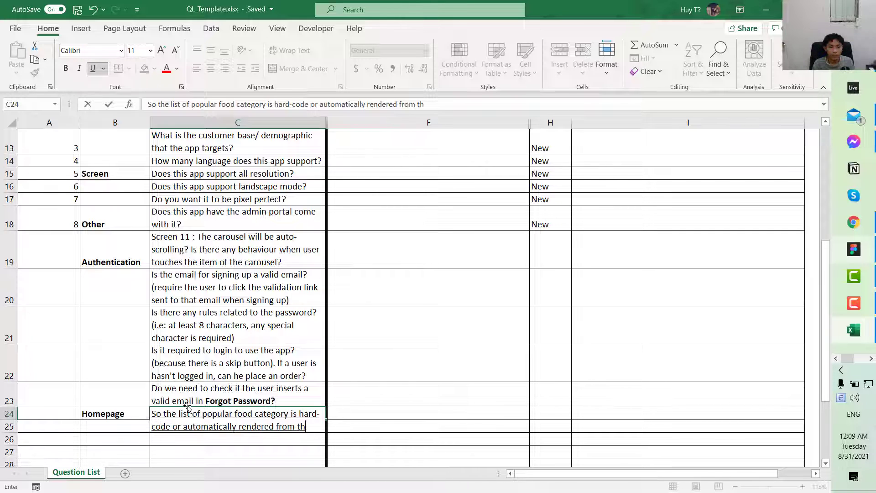
text(e API?)
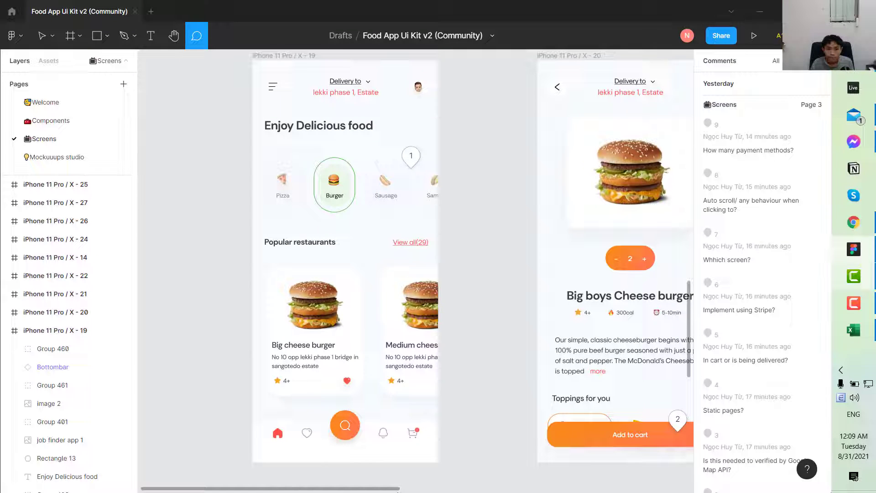
key(alt+Tab)
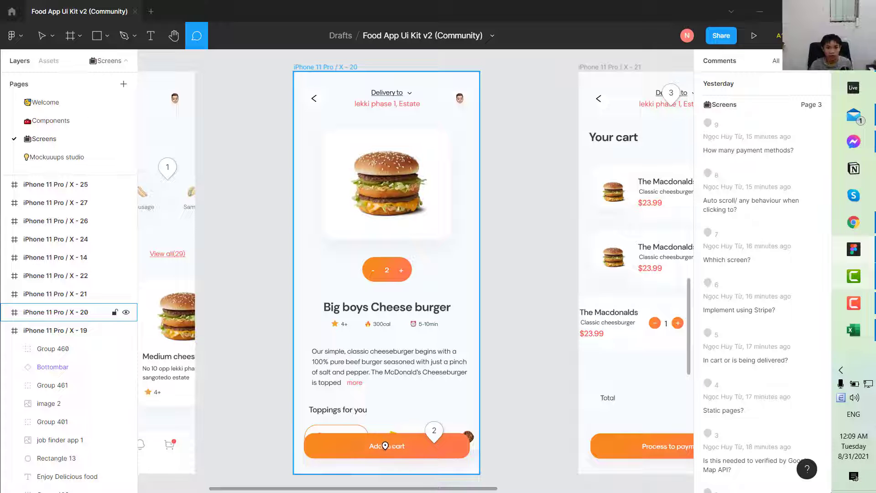
Back in Excel, label the next row's section 'Food detail page'
click(854, 330)
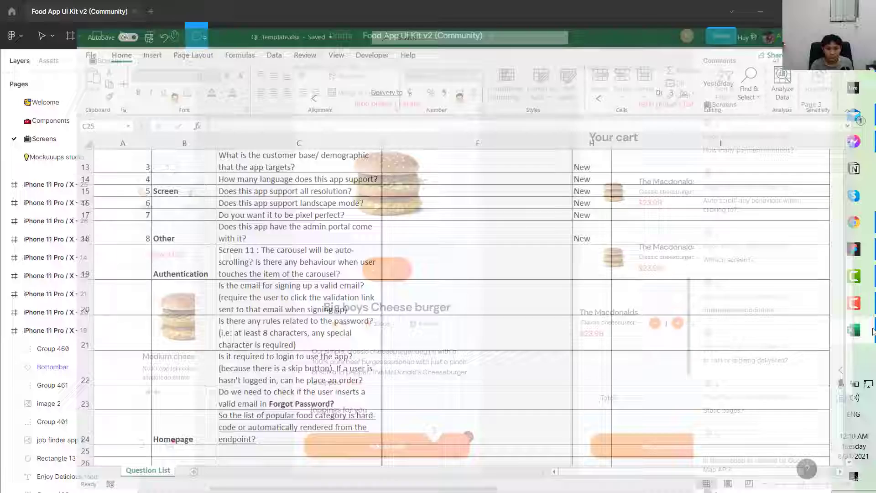
scroll(325, 428, down, 2)
key(Left)
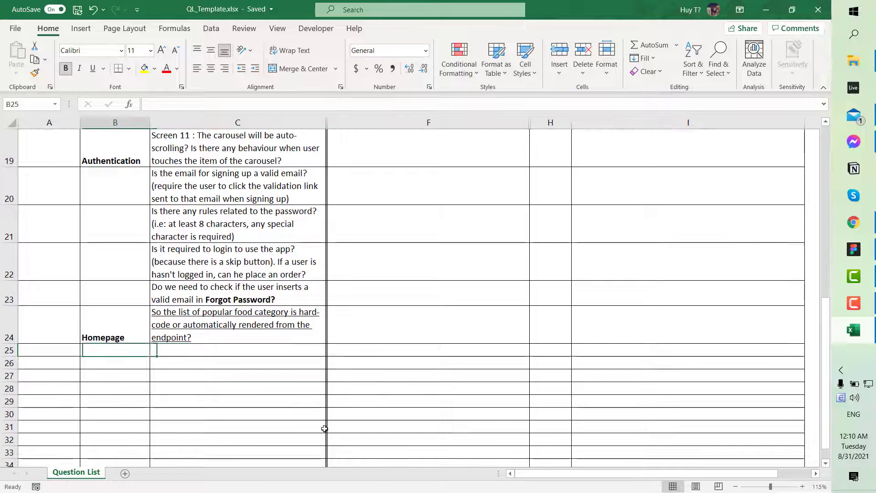
text(Food )
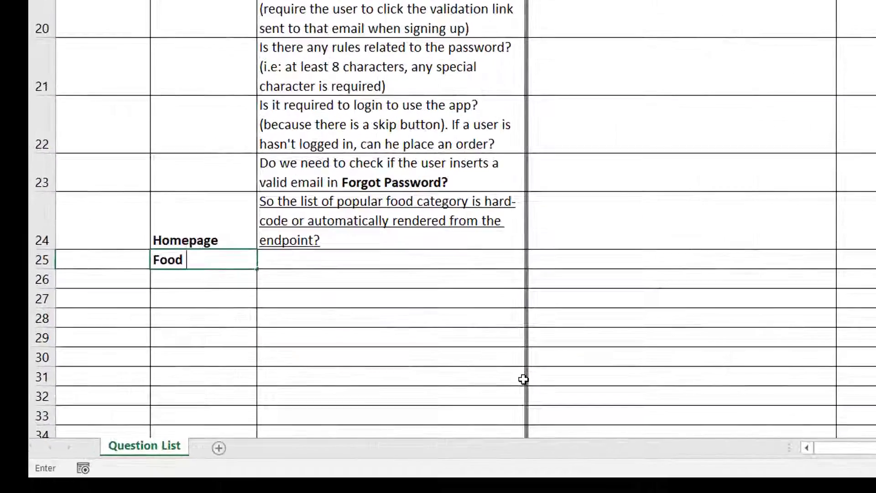
text(detail page)
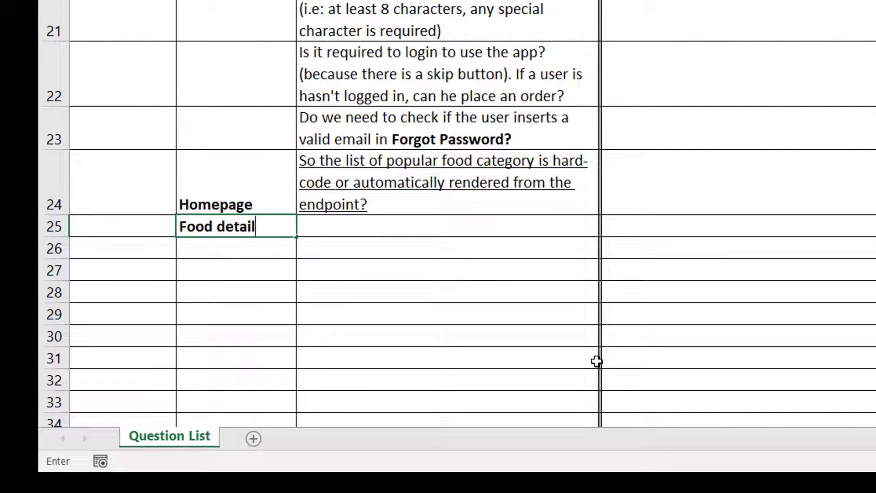
key(Return)
key(Right)
key(Up)
Write the row 25 question about behaviour associated with a bold 'Add to cart?'
text(What is the customer base/ demographic that the app targets?)
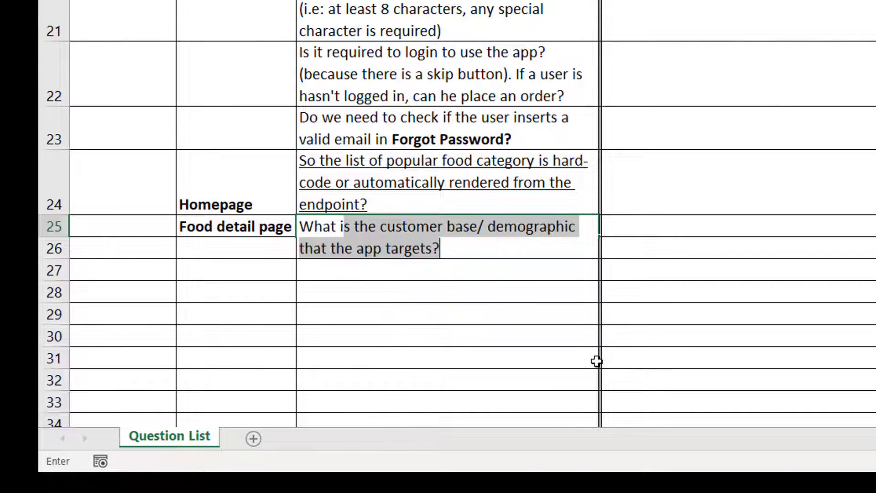
text(asso)
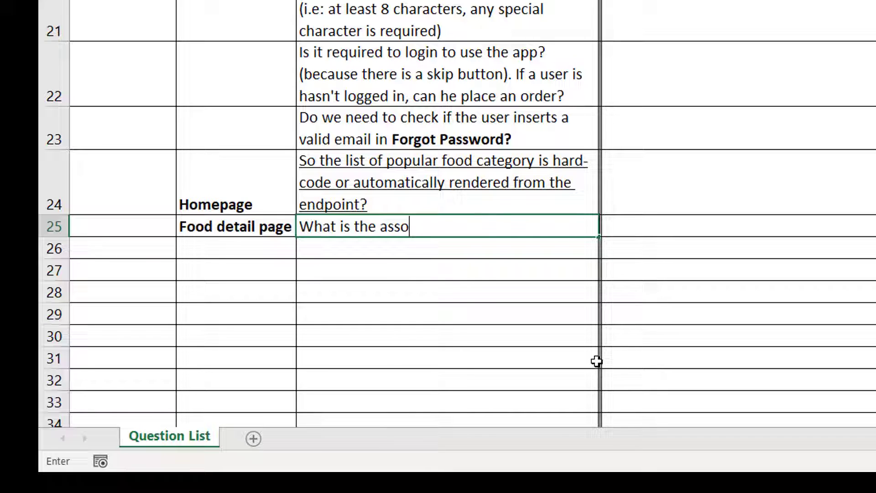
text(ciated behaviour)
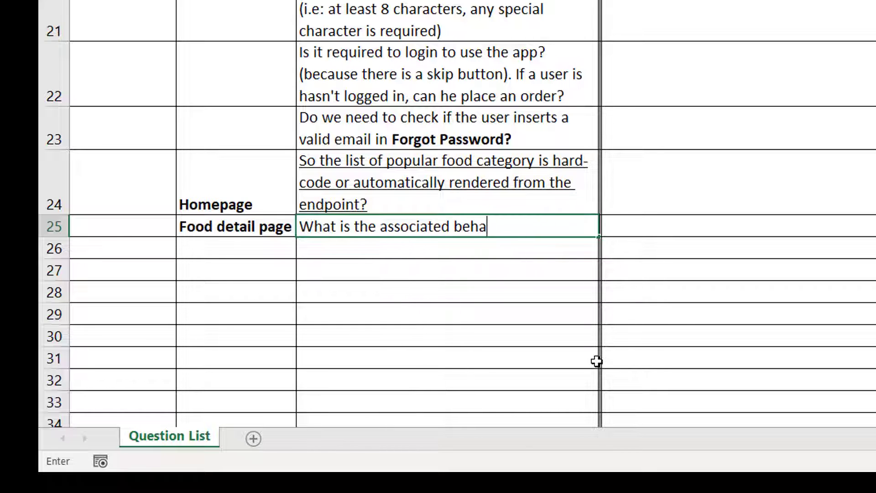
key(BackSpace)
key(BackSpace)
key(BackSpace)
key(BackSpace)
key(BackSpace)
key(BackSpace)
key(BackSpace)
key(BackSpace)
key(BackSpace)
key(BackSpace)
key(BackSpace)
key(BackSpace)
key(BackSpace)
key(BackSpace)
key(BackSpace)
key(BackSpace)
key(BackSpace)
key(BackSpace)
key(BackSpace)
key(BackSpace)
text(b)
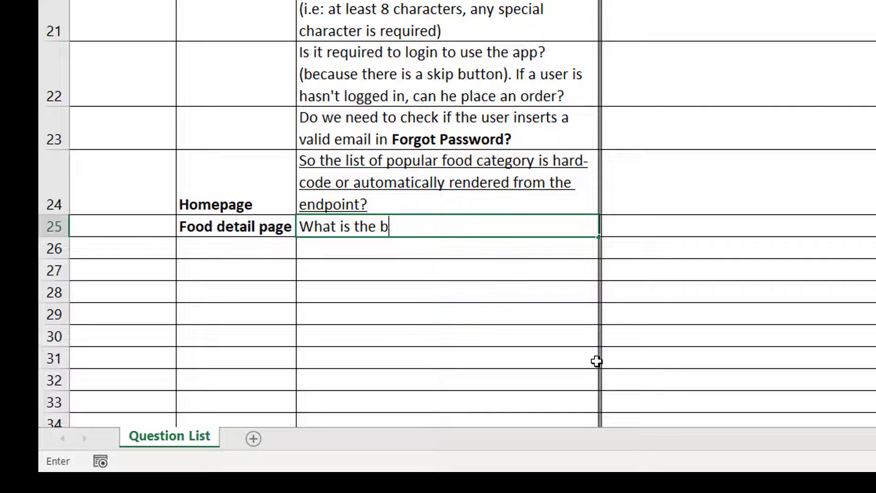
text(ehaviour associ)
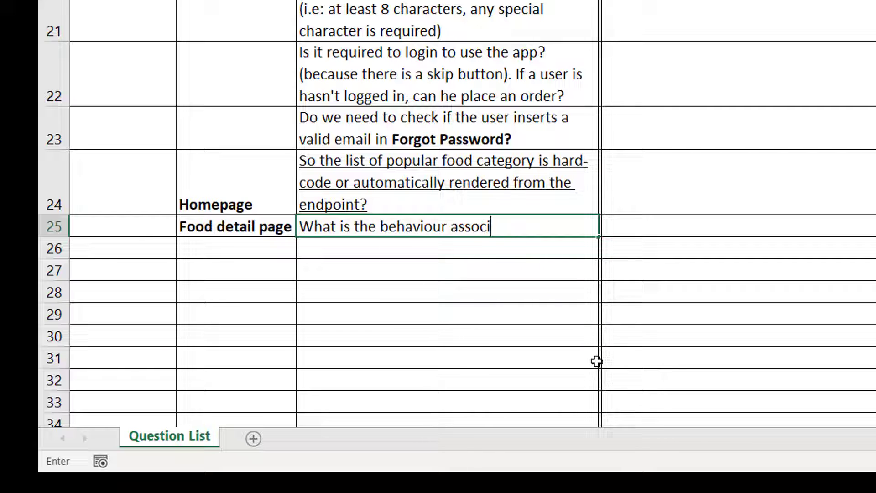
text(ated with the)
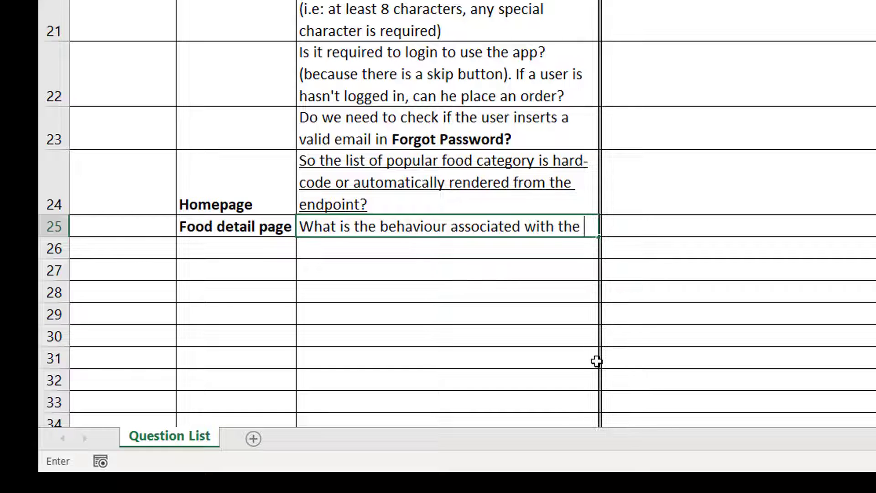
key(ctrl+b)
text(Add to car)
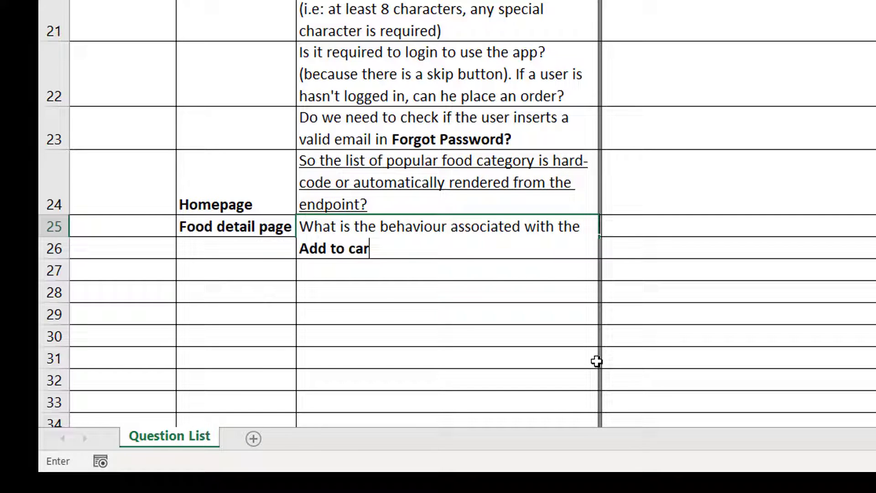
text(t?)
key(Return)
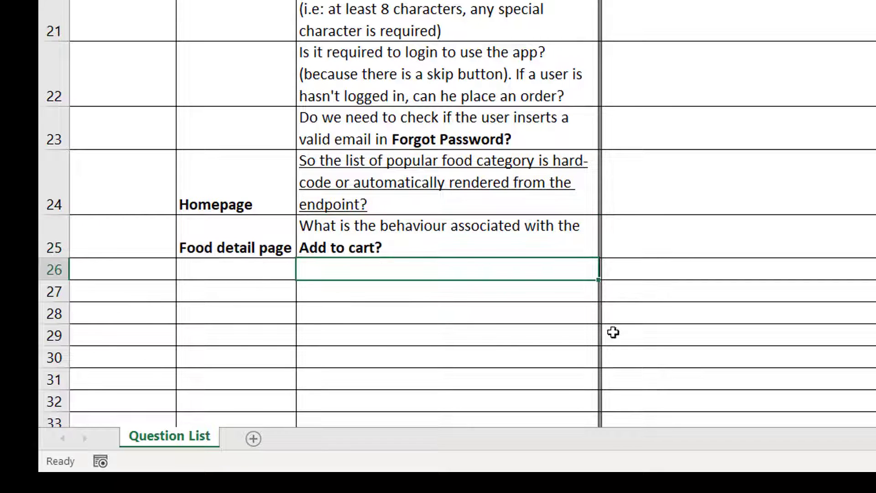
Extend the question with '(navigate to the cart or just a confirmation popup)'
double_click(553, 248)
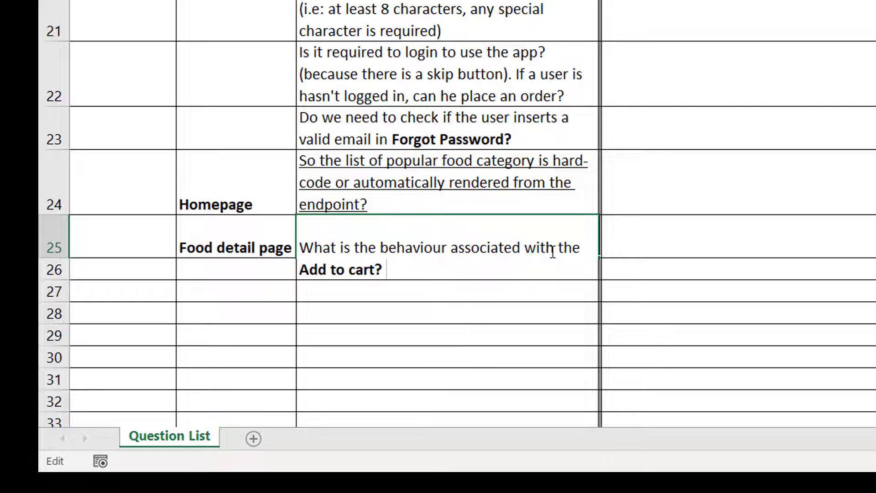
text(is t)
key(BackSpace)
key(BackSpace)
key(BackSpace)
key(BackSpace)
text(navigate )
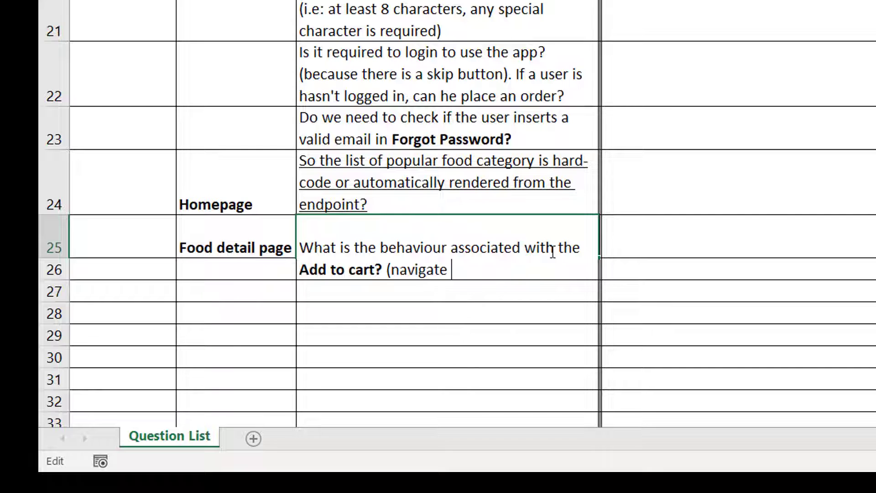
text(to the cart)
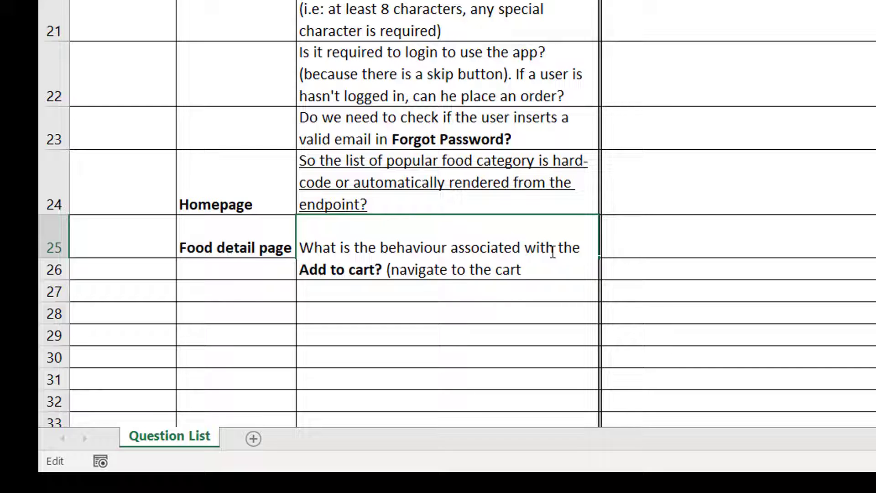
text( or just a con)
key(BackSpace)
key(BackSpace)
key(BackSpace)
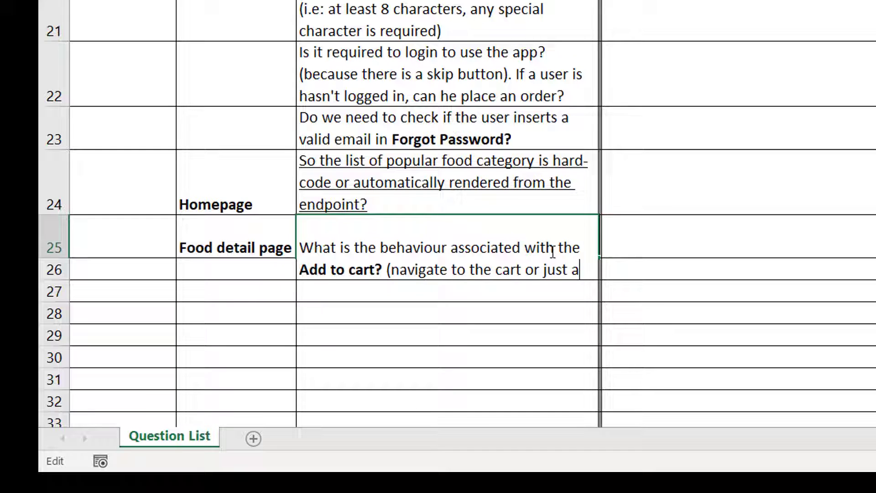
key(BackSpace)
key(BackSpace)
text(so)
key(BackSpace)
key(BackSpace)
text(some)
key(BackSpace)
key(BackSpace)
key(BackSpace)
key(BackSpace)
text(a confirmation popup)
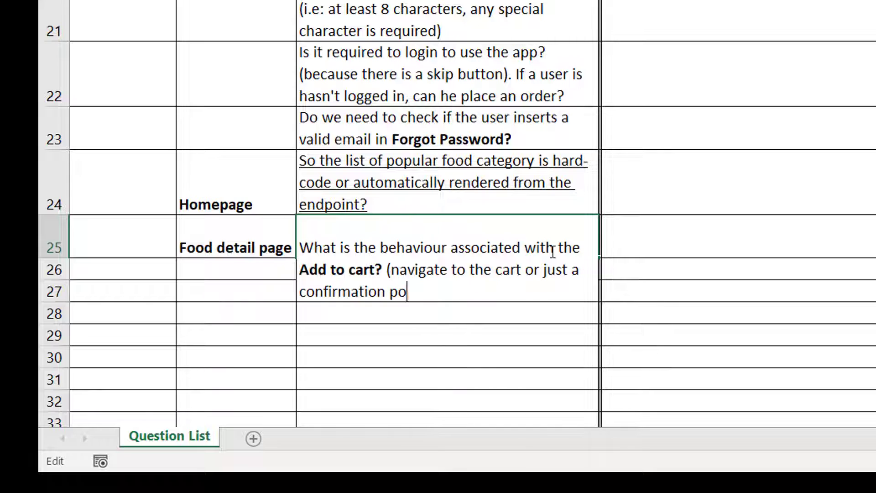
text(()
key(BackSpace)
text())
key(Return)
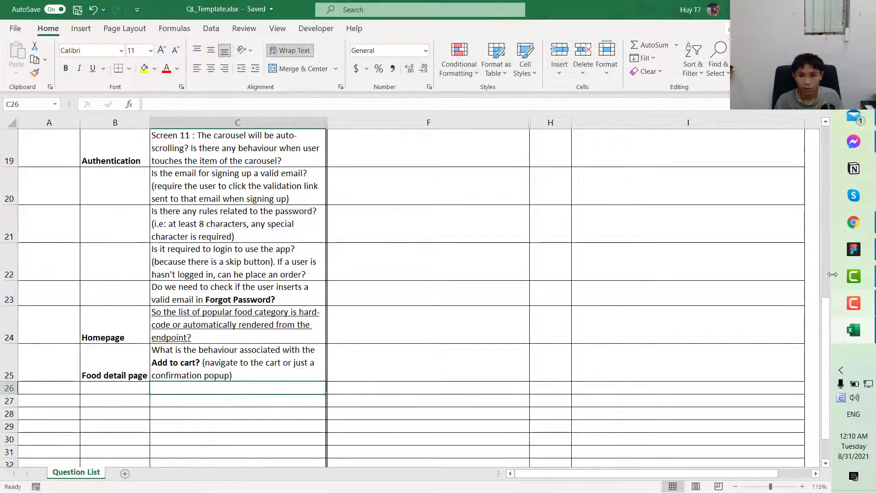
Scroll Figma to the cart and profile menu frames X-21 and X-22, then return to Excel
click(854, 249)
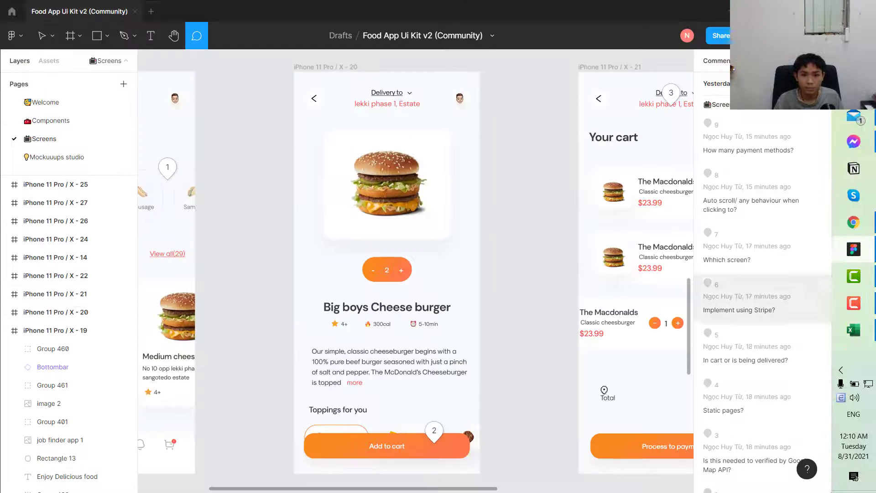
scroll(436, 491, right, 1)
scroll(436, 491, right, 6)
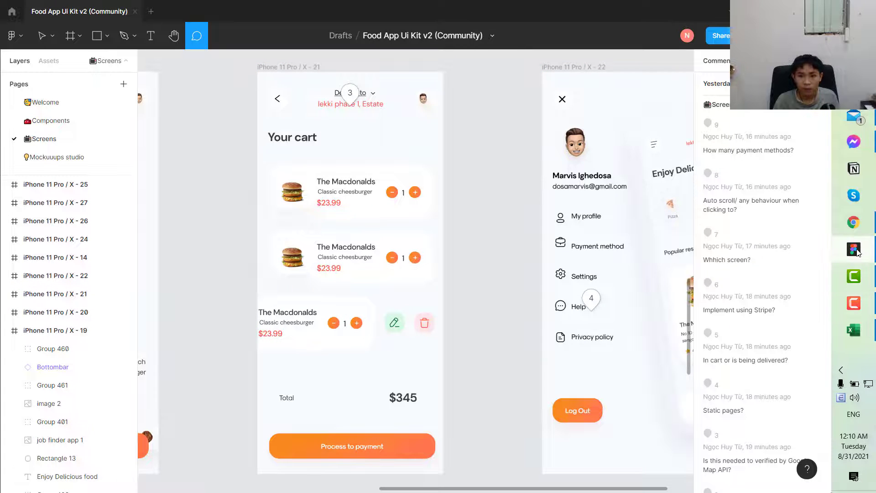
click(853, 330)
Label row 26 'Address' and ask whether delivery addresses need Google map endpoint verification
key(Left)
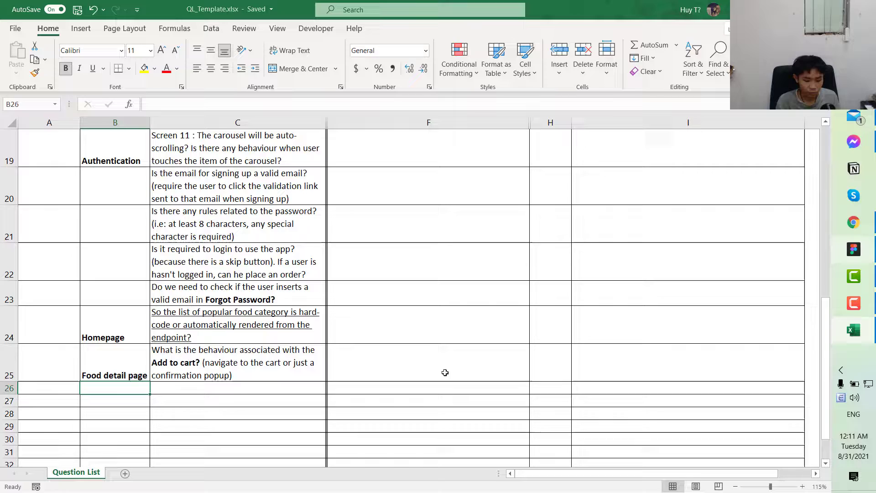
text(Addr)
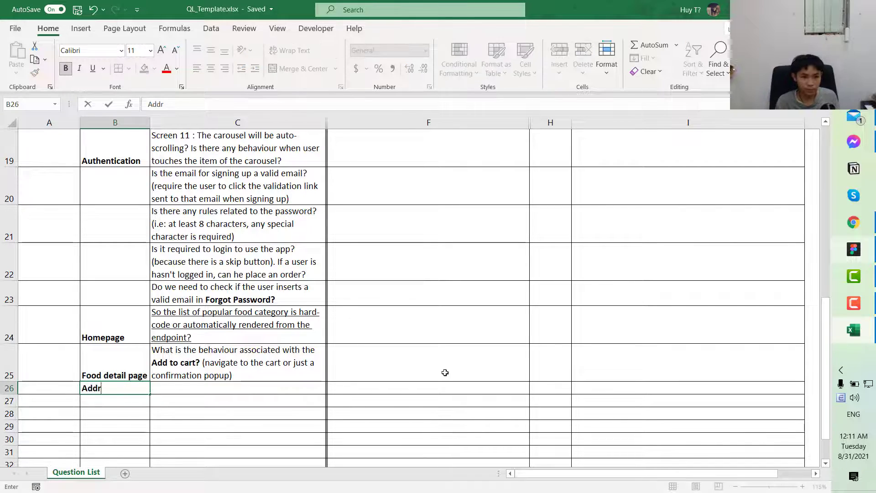
text(ess)
key(Tab)
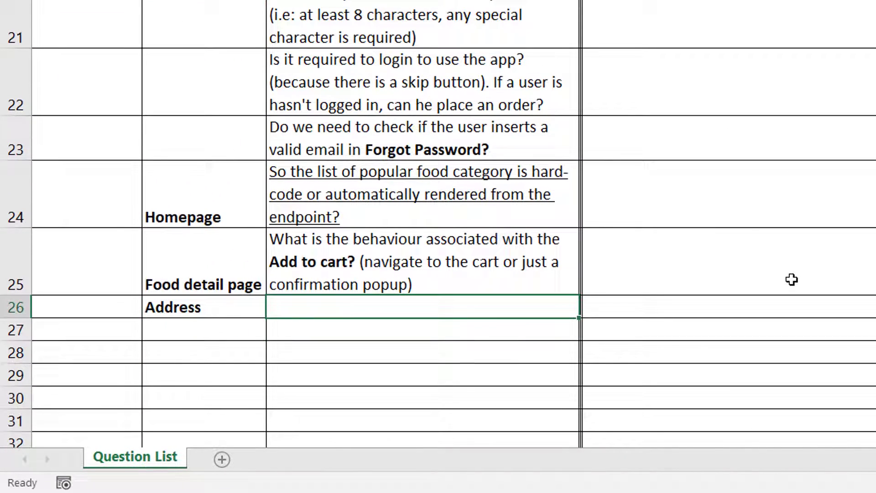
text(Is the del)
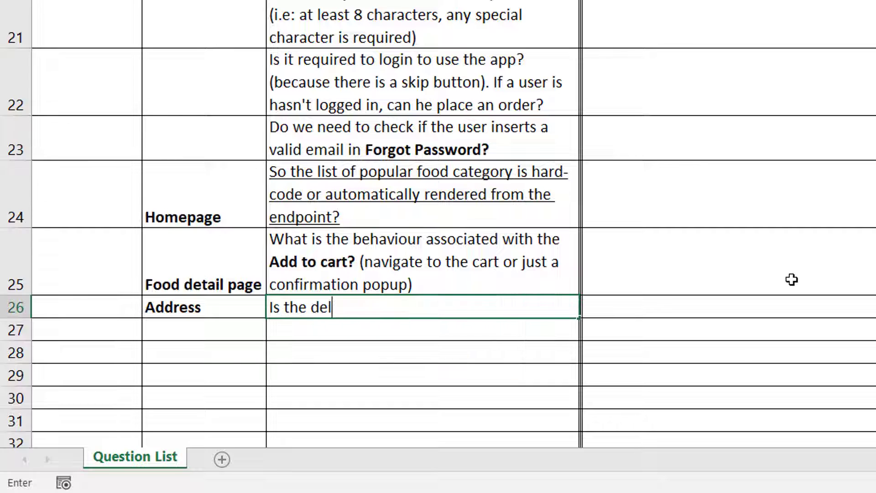
text(ivery address)
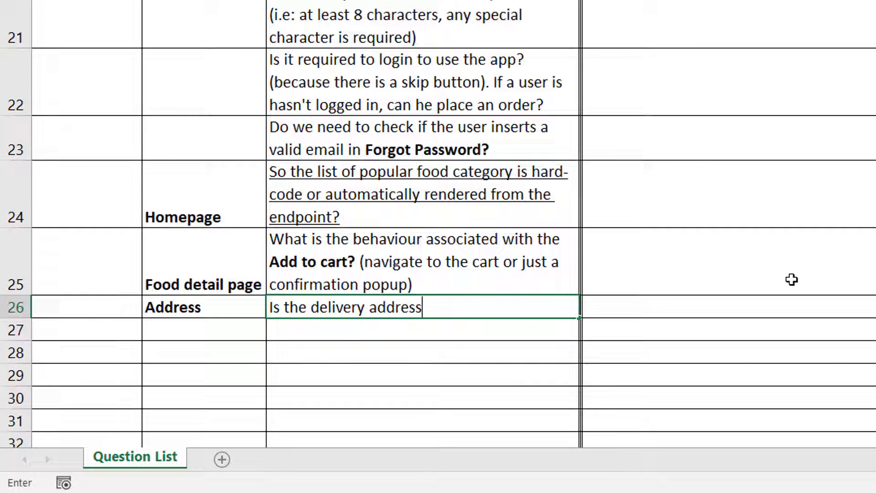
text( needed to )
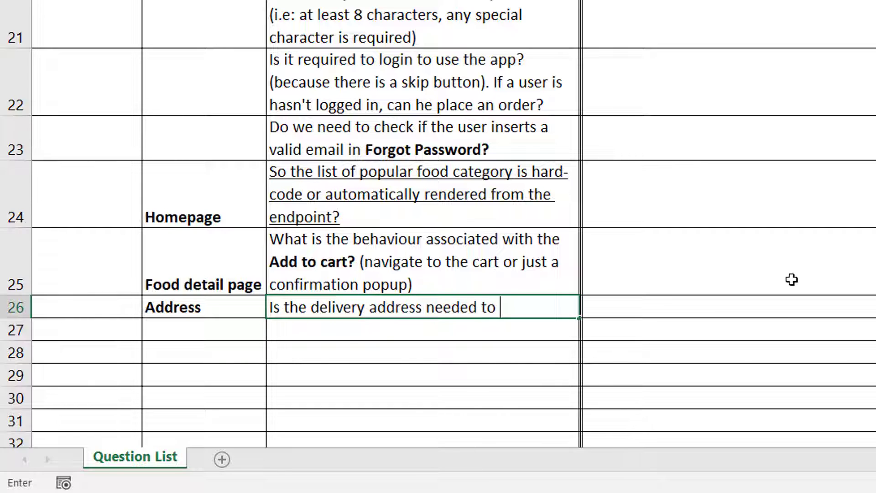
text(be verified th)
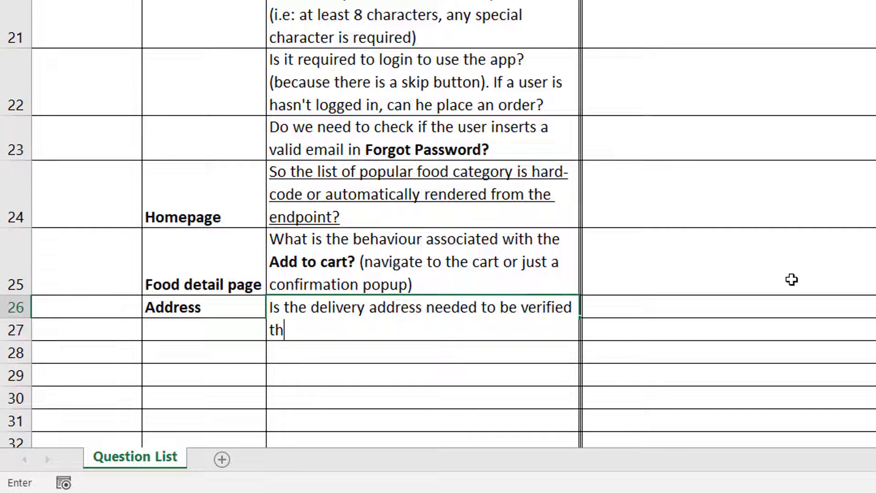
text(rough Goog)
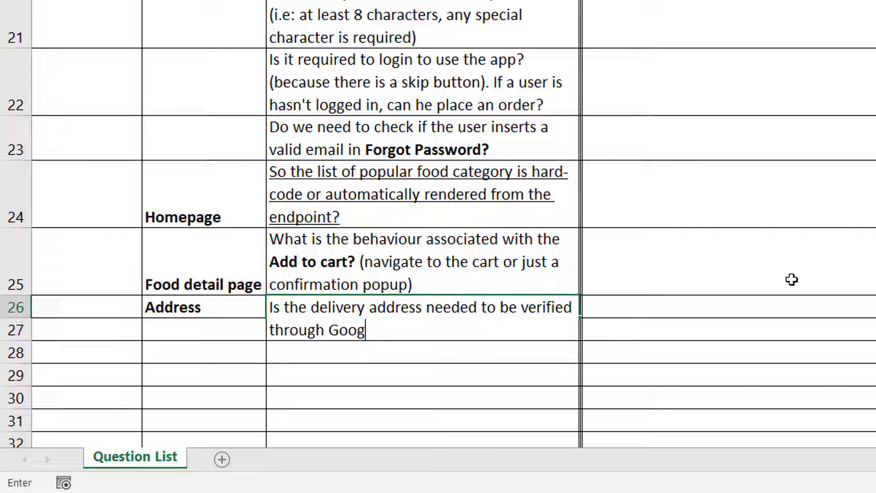
text(le map endpoint?)
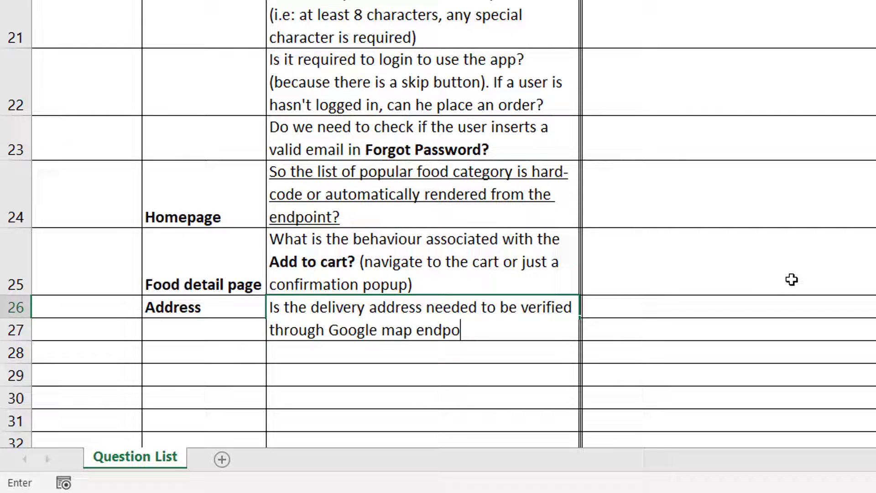
key(Return)
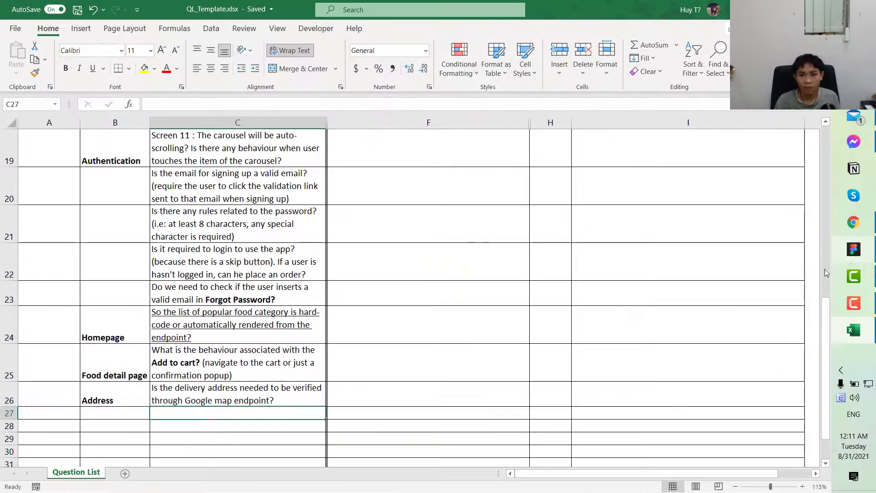
key(alt+Tab)
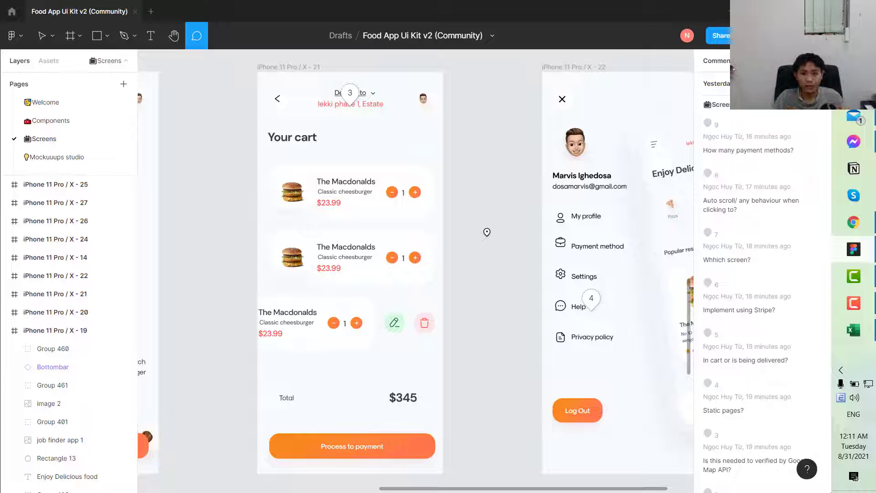
mouse_move(437, 489)
mouse_down()
mouse_move(465, 490)
mouse_move(439, 491)
mouse_up()
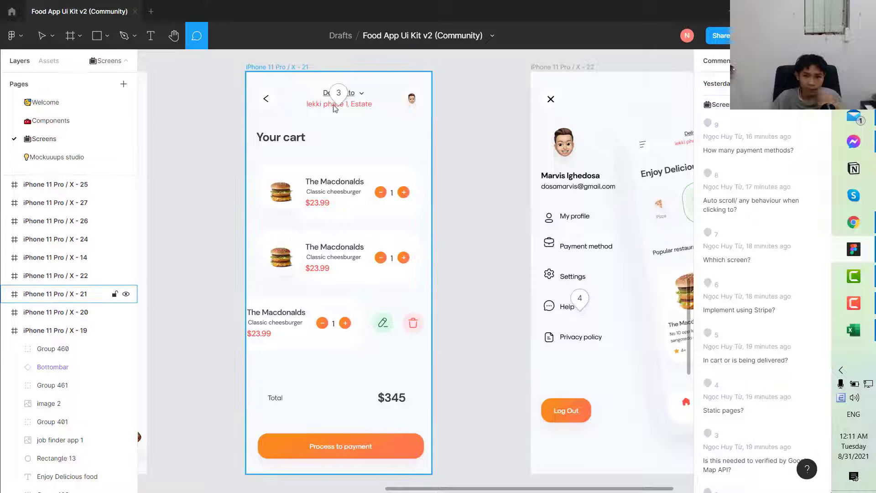
drag(508, 490, 557, 490)
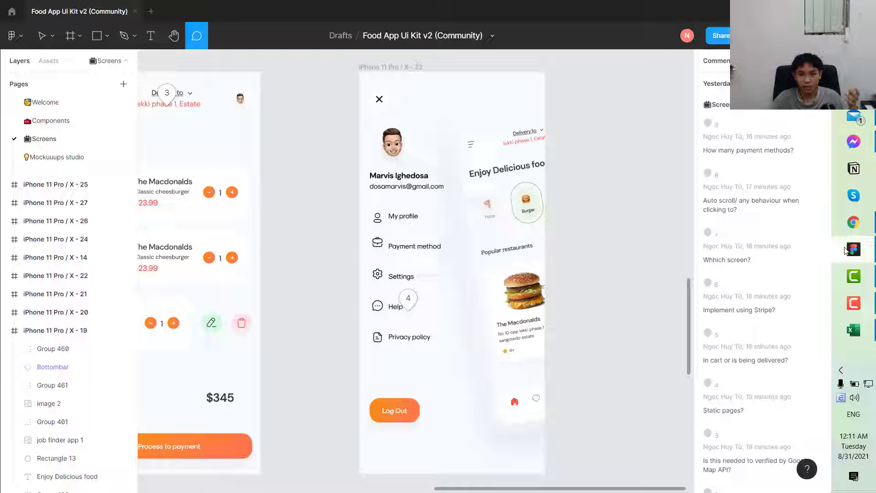
click(853, 330)
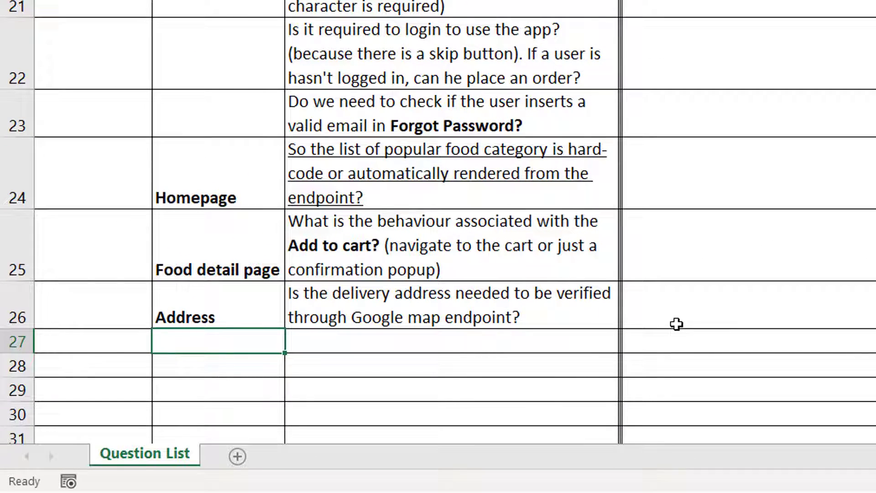
Enter 'Menu' as the category for row 27
text(Menu)
key(Return)
key(Right)
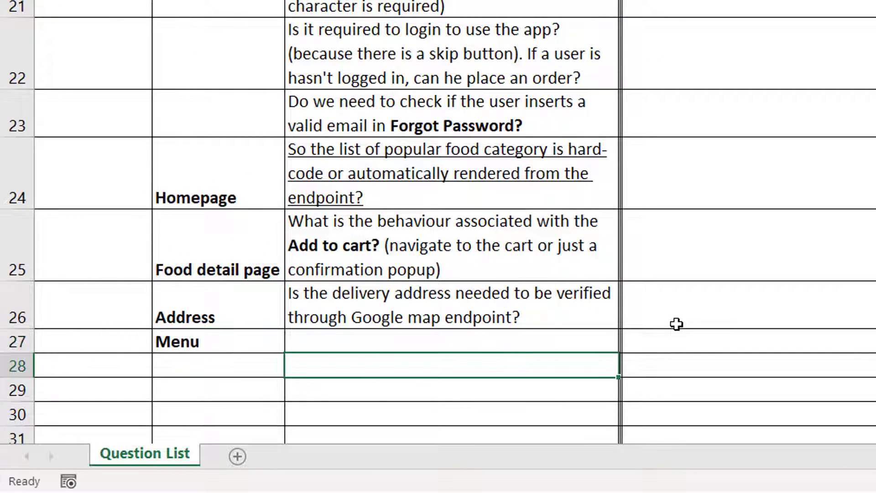
key(Up)
In C27, ask whether the privacy and help pages are static (it would require less effort)
text(Are t)
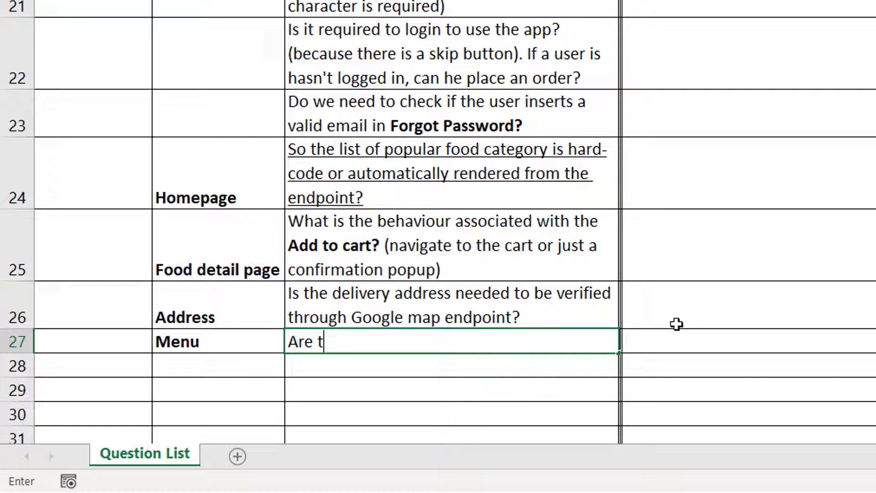
text(he privacy m)
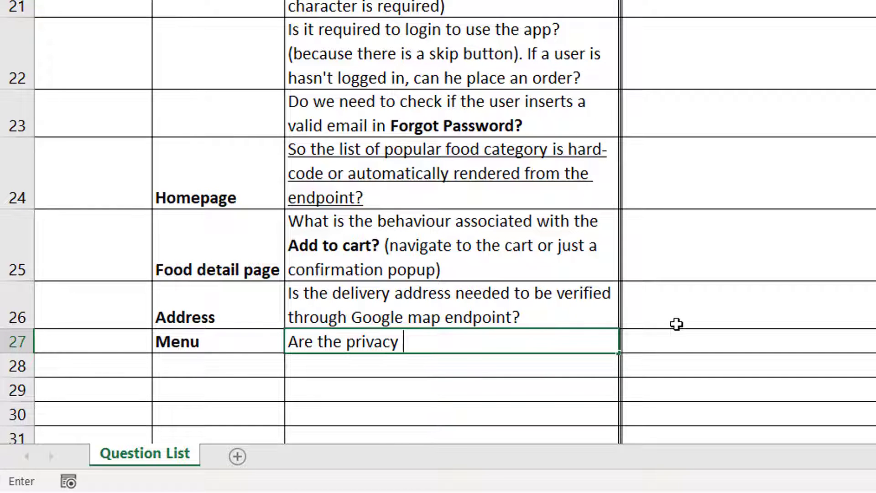
key(BackSpace)
text(and)
key(BackSpace)
key(BackSpace)
key(BackSpace)
text(and help )
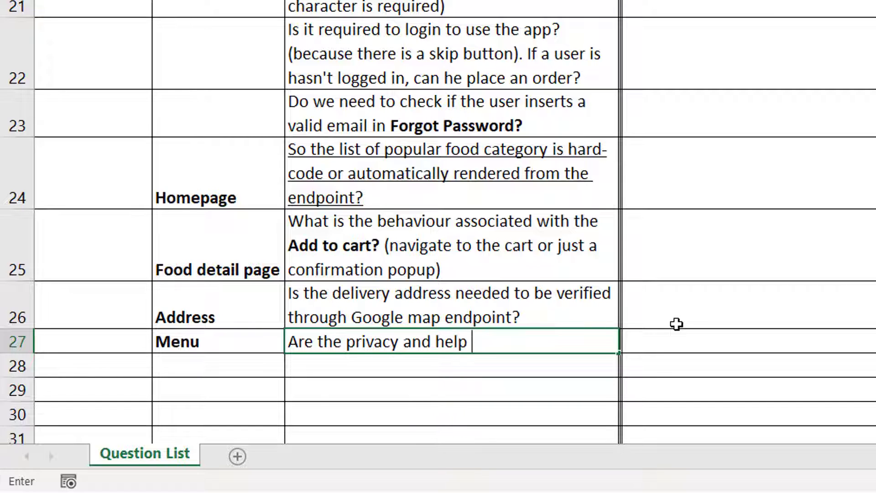
text(page static?)
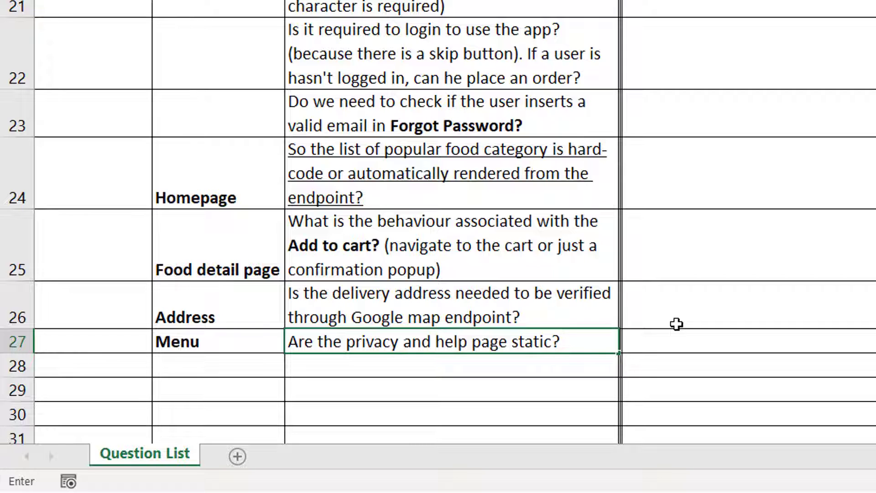
text( (it woul)
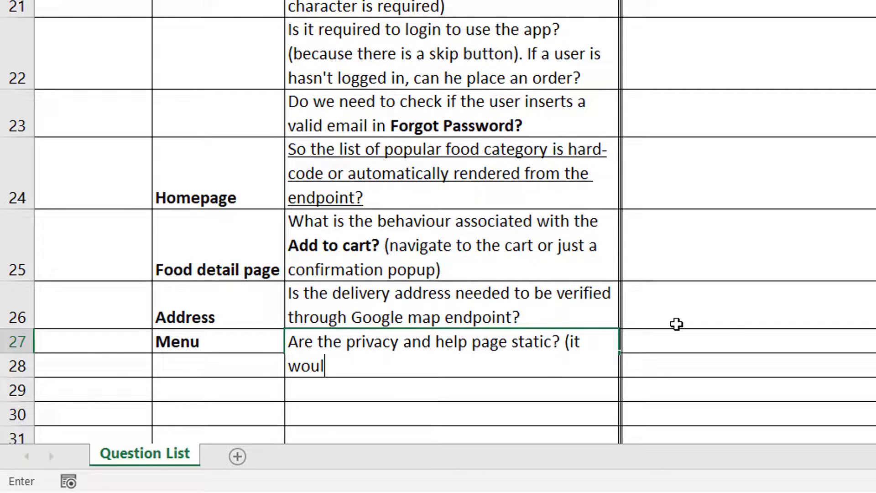
text(d requ)
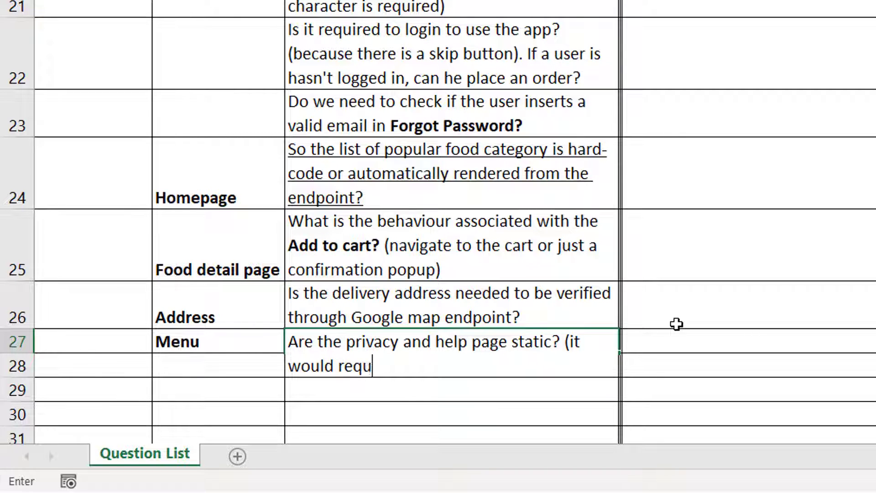
text(ire less effort))
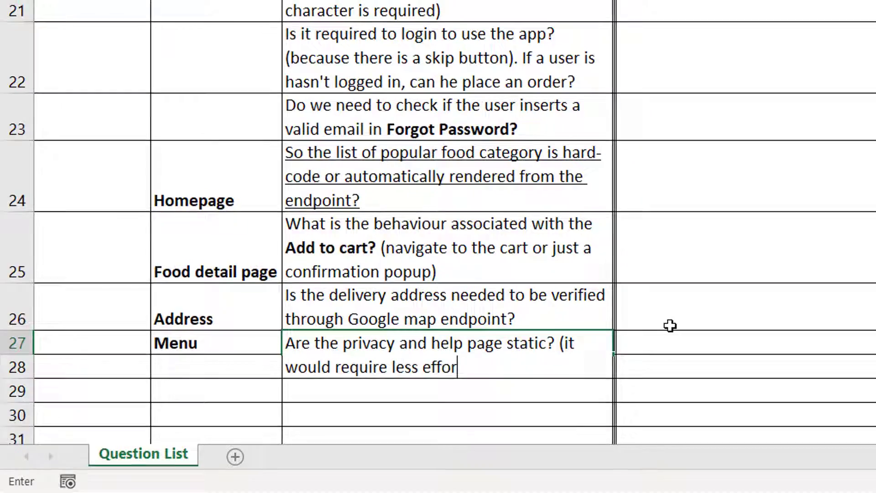
key(Return)
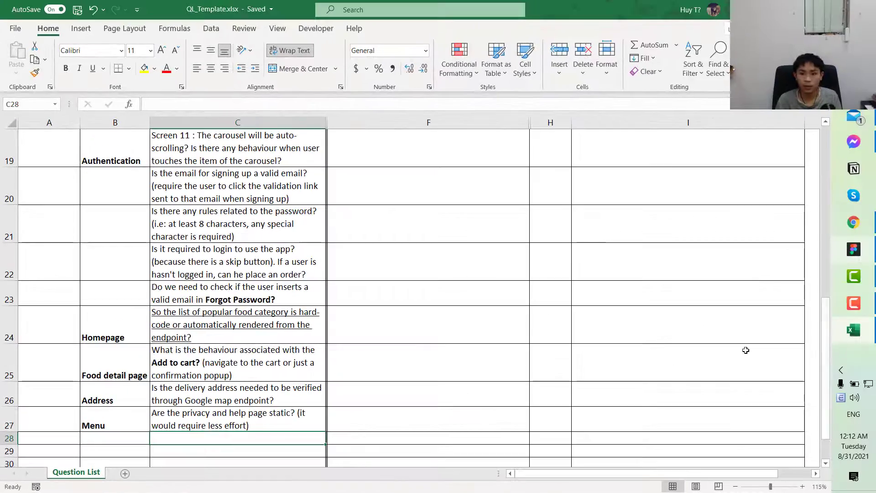
click(854, 249)
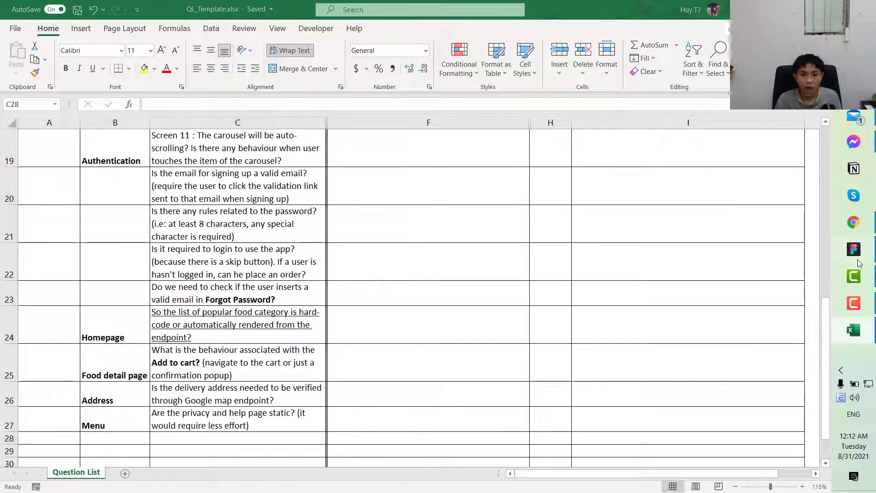
Scroll Figma to the Your orders and Delivery method screens, then return to Excel
scroll(324, 432, down, 10)
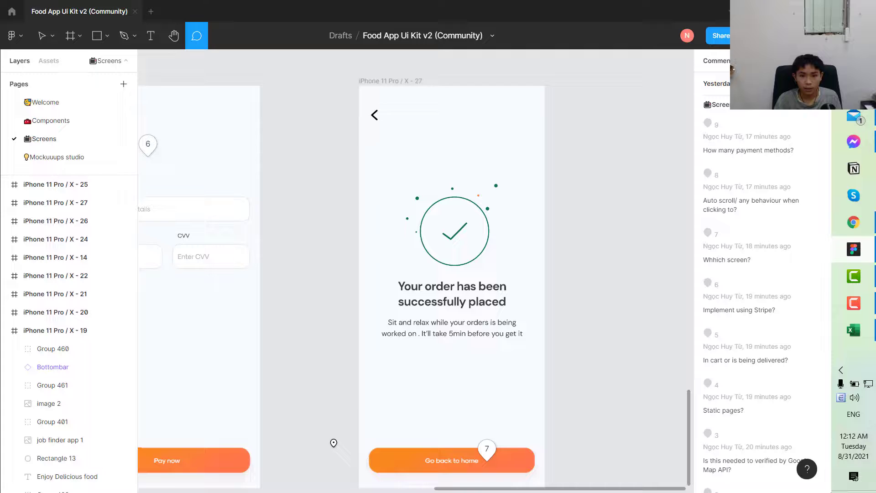
scroll(485, 487, left, 2)
scroll(260, 410, left, 10)
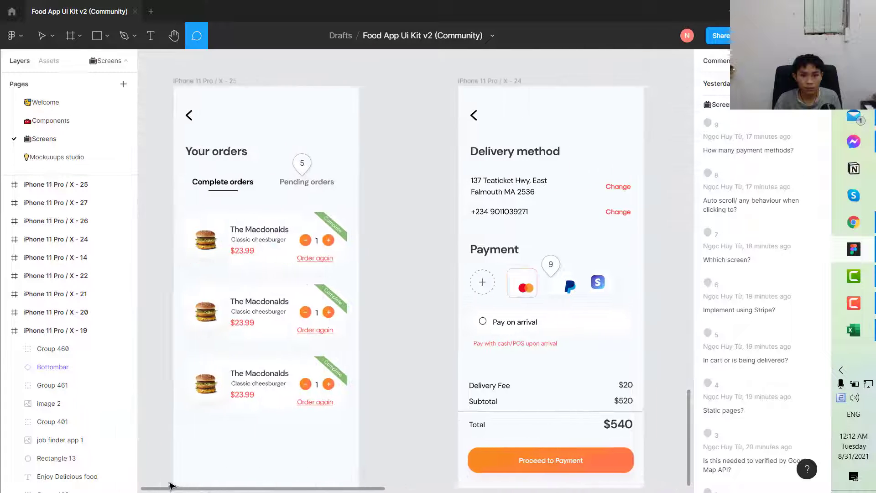
scroll(260, 409, down, 1)
scroll(259, 410, up, 1)
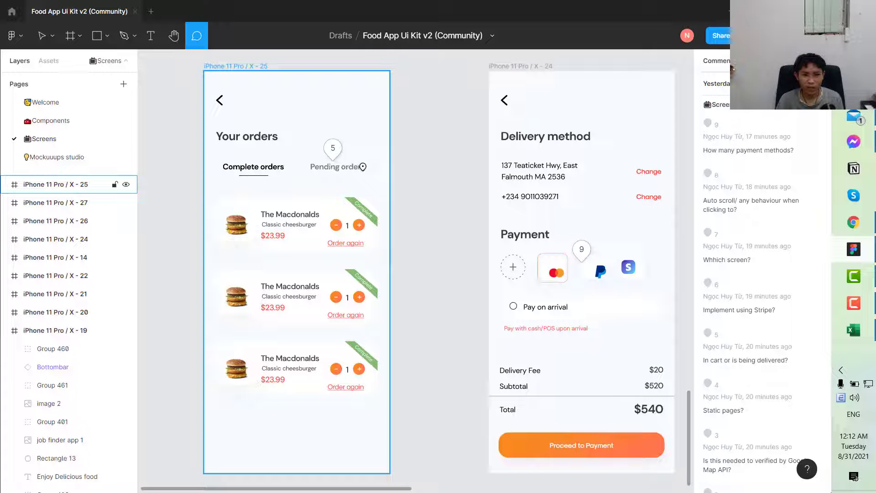
click(854, 330)
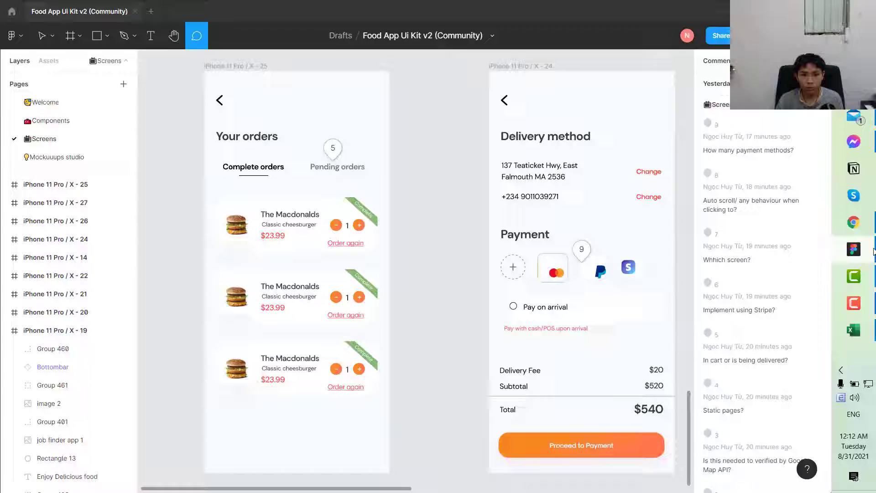
Enter 'Order history' as the category in B28
key(Left)
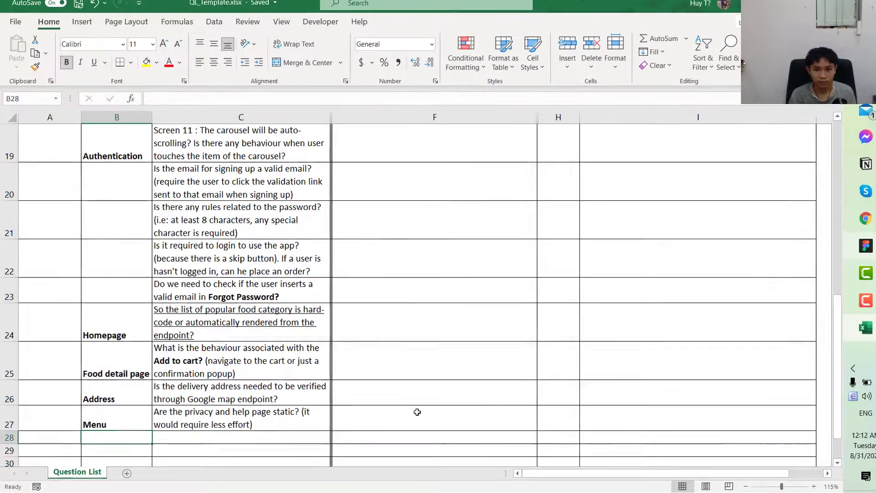
text(Order )
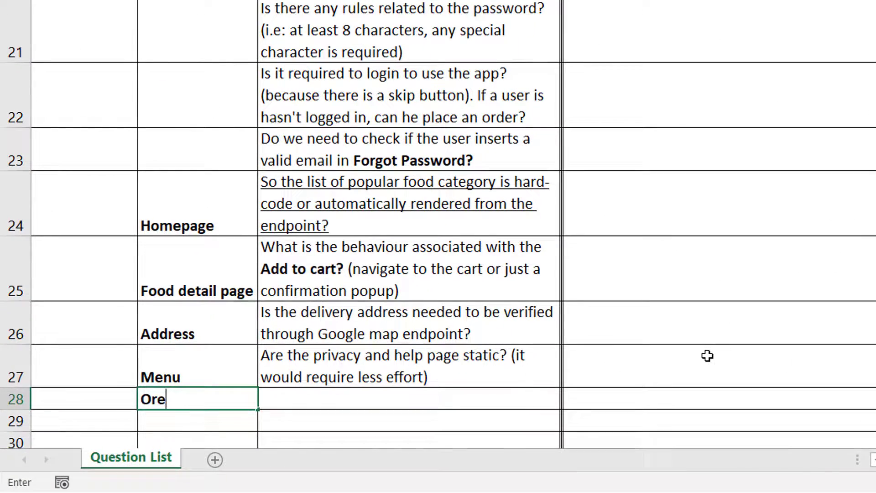
text(history)
key(Return)
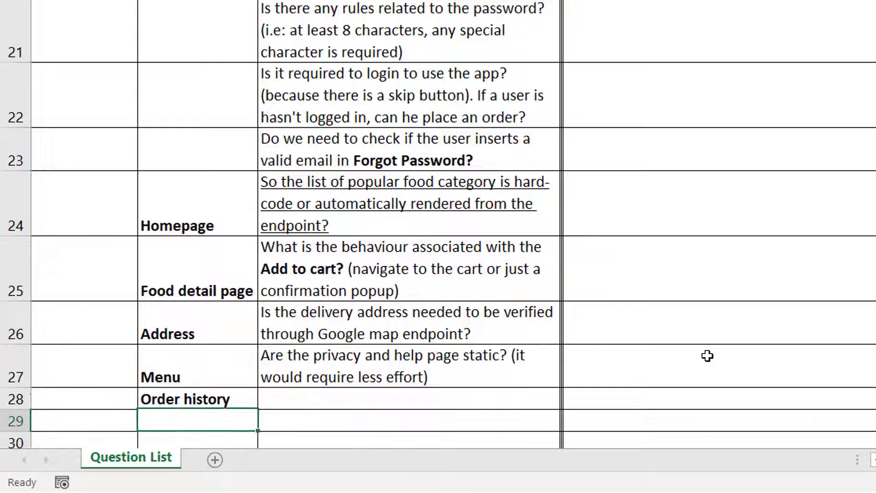
key(Right)
key(Up)
In C28, ask whether the pending orders are the orders being delivered, with 'pending orders' bold
text(Is the)
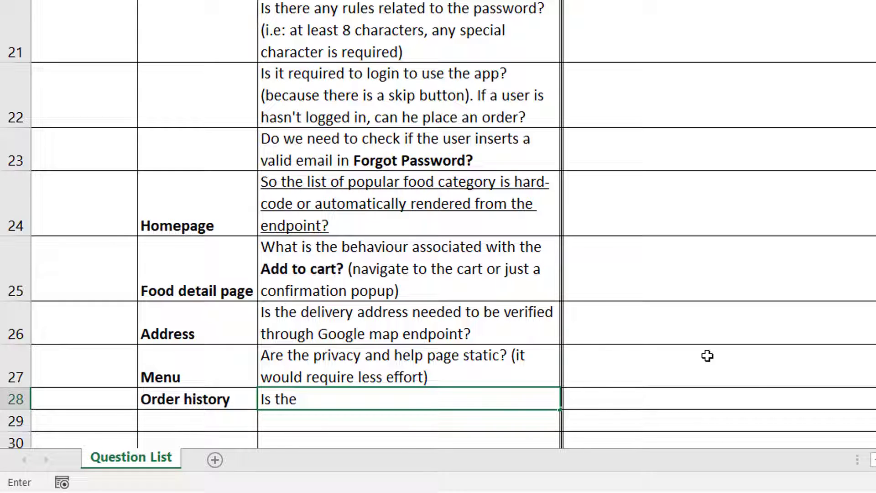
key(ctrl+b)
text(pending)
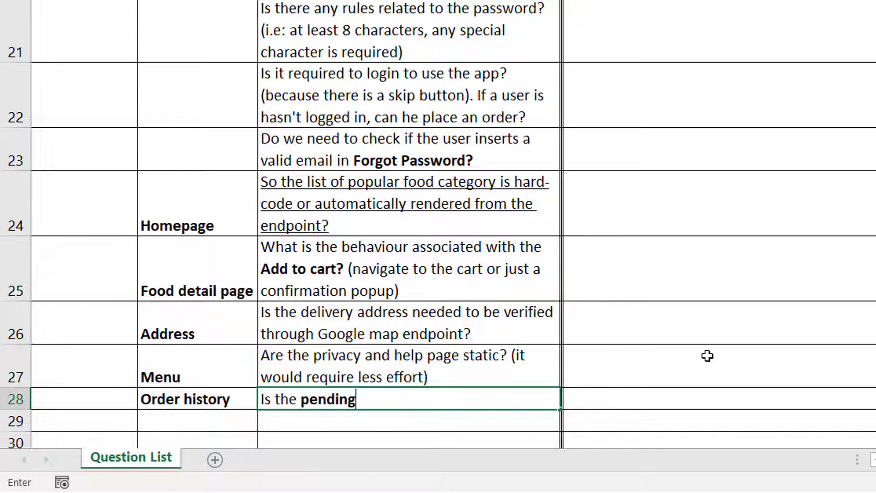
text( orders)
key(ctrl+b)
text(th)
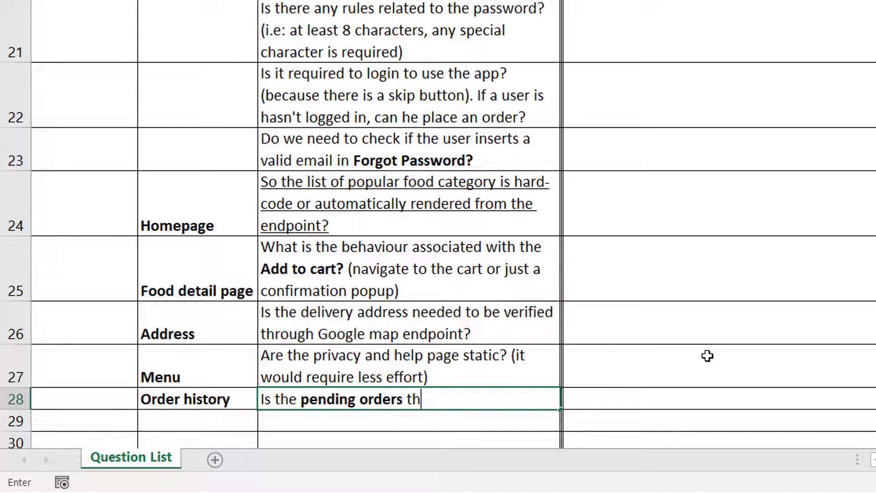
text(e order)
key(BackSpace)
text(s that are being )
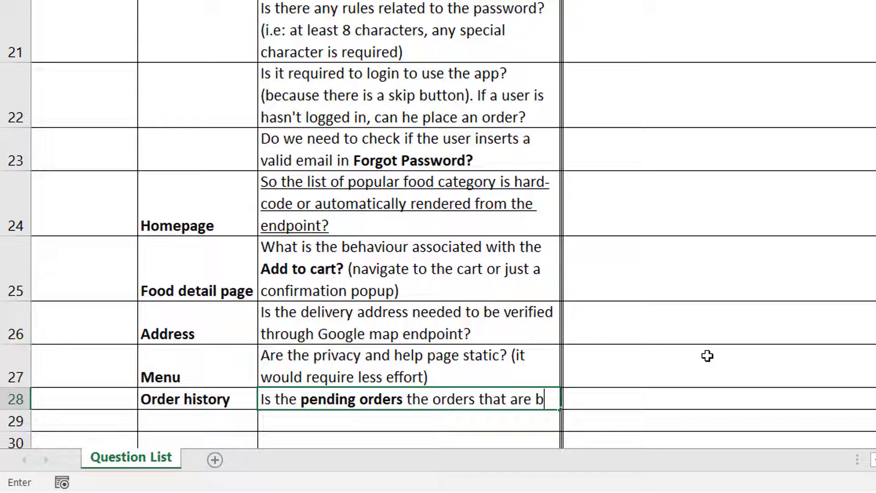
text(delivered?)
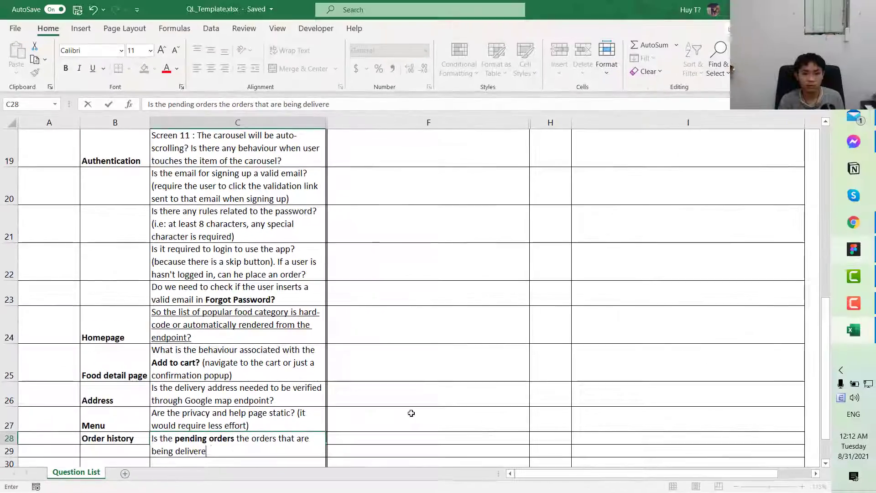
key(ctrl+Return)
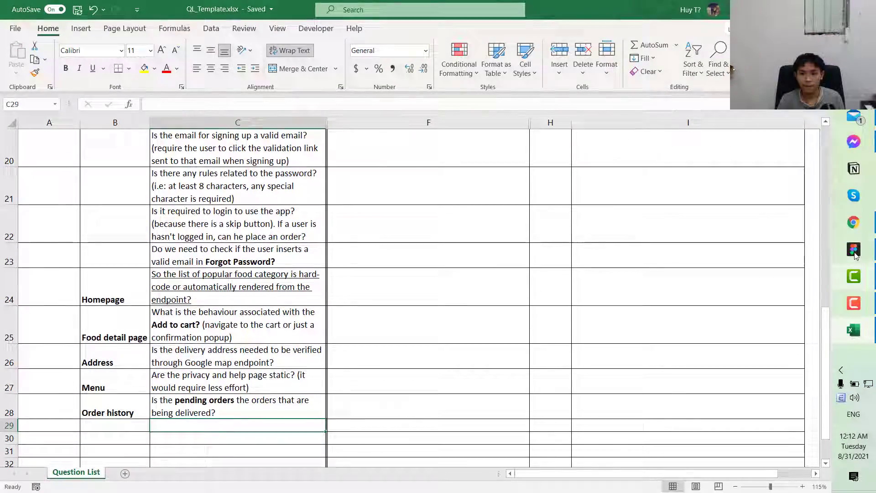
In Figma, pan to and select the Delivery method frame beside the Payment card-details screen
click(854, 249)
scroll(394, 489, right, 10)
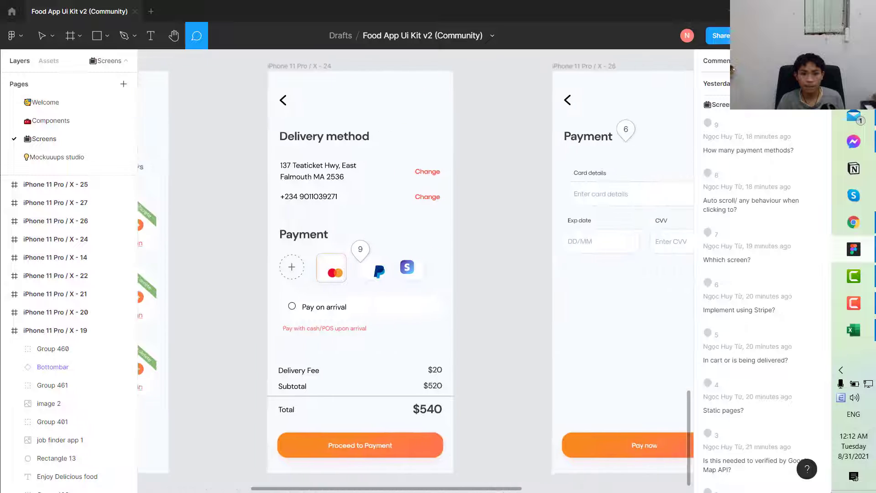
click(719, 159)
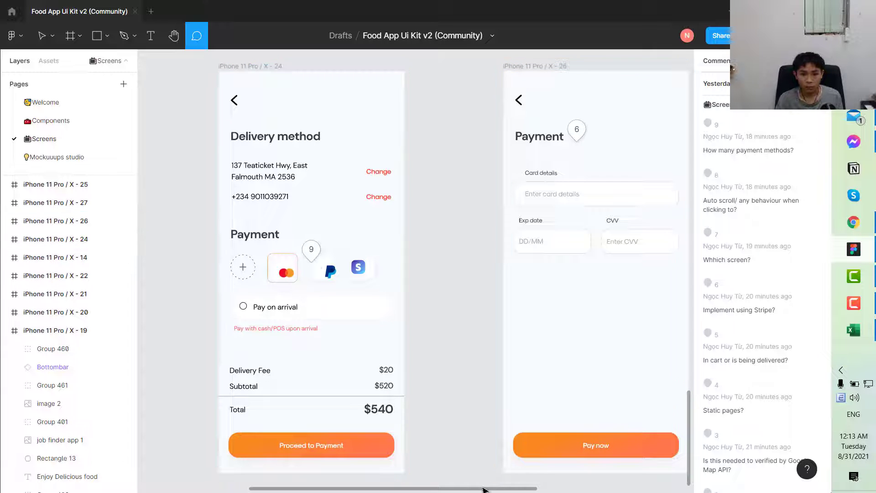
drag(471, 490, 506, 491)
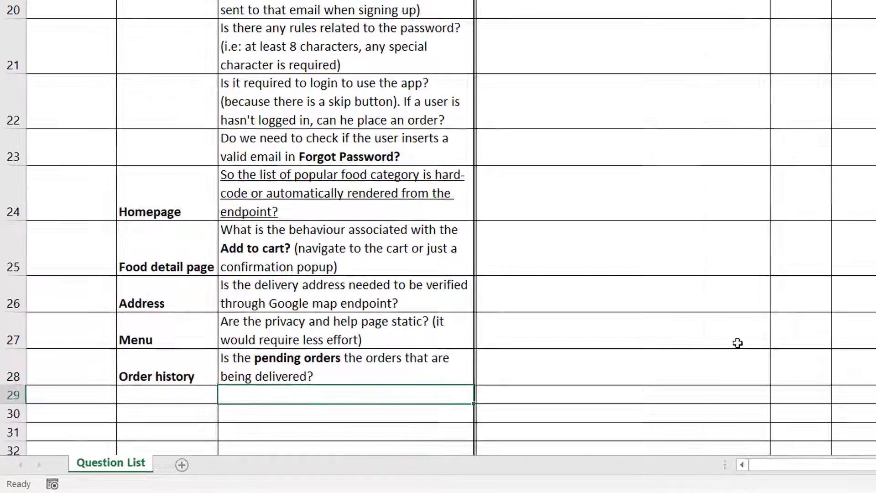
Add 'Payment' in B29 with 'How many payment methods are supported in this app?' in C29
key(Left)
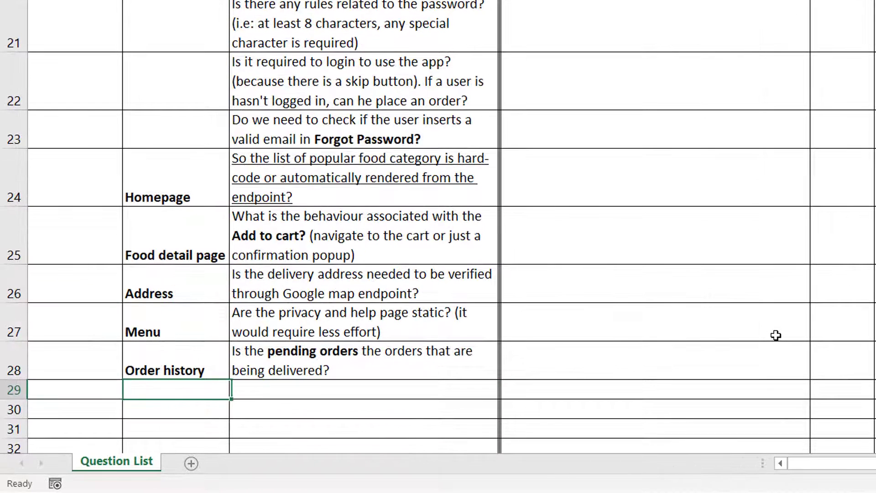
text(Payment)
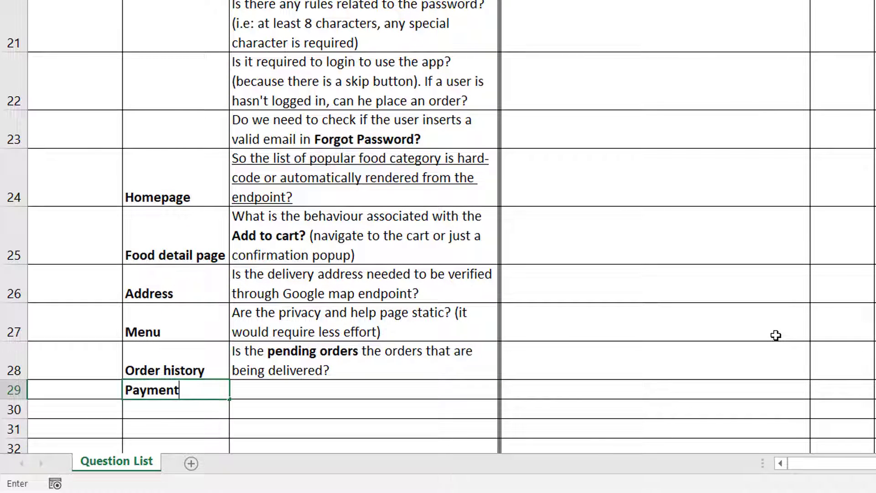
key(Return)
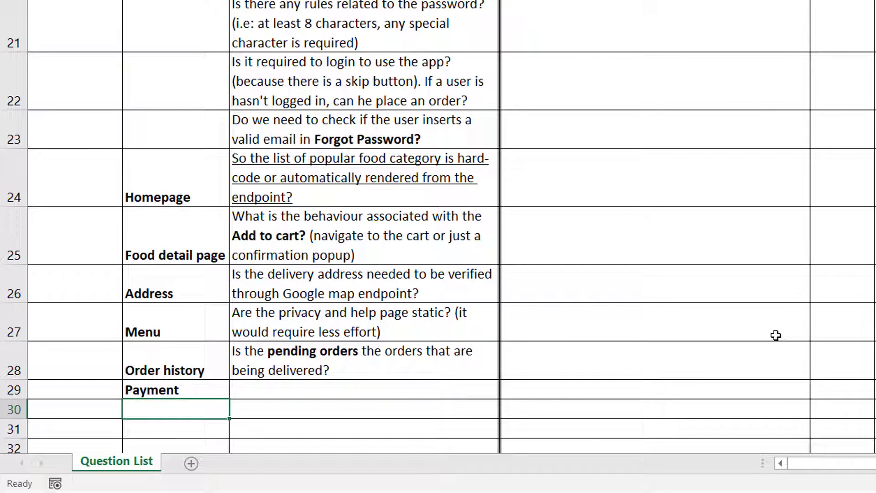
key(Right)
key(Up)
text(How many)
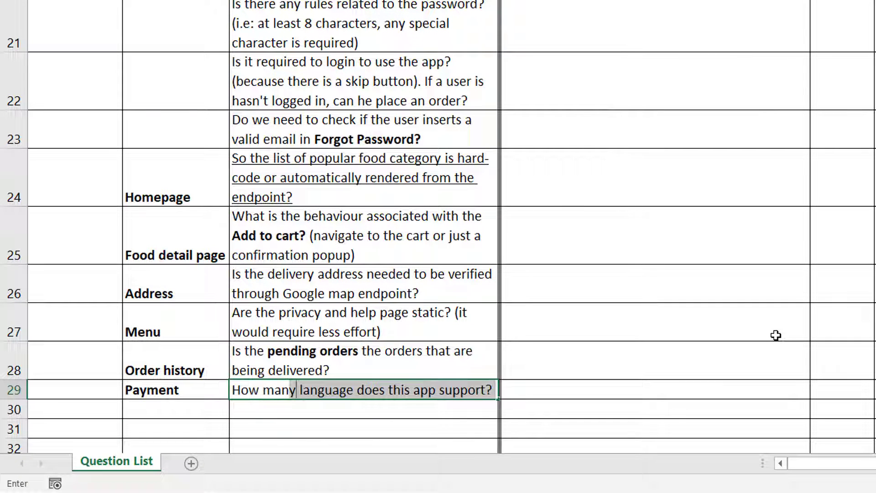
text( payment method)
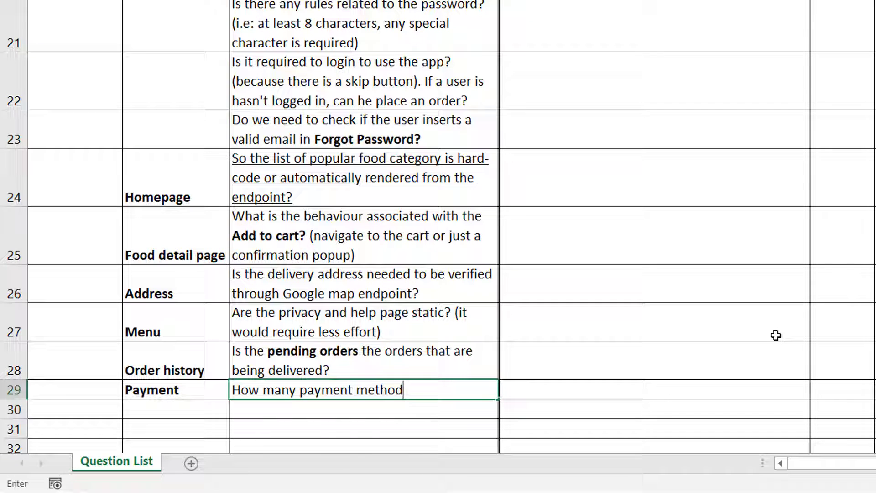
text(s are supported)
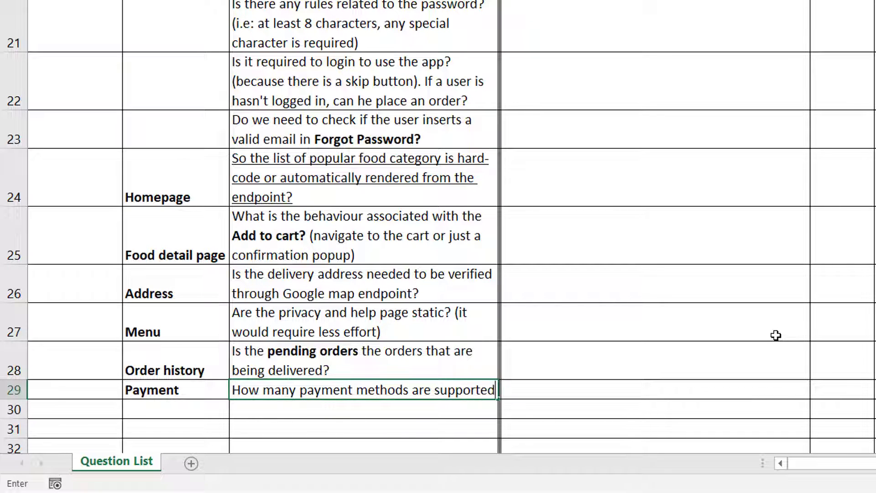
text( in this app?)
key(Return)
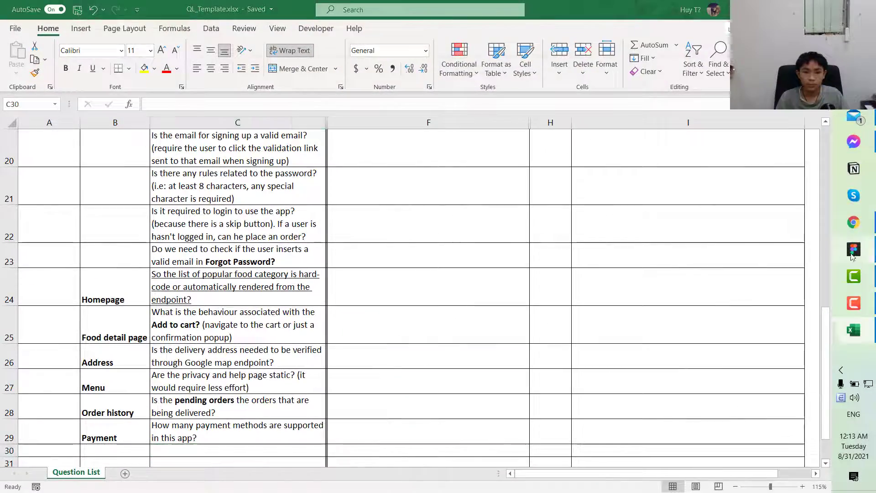
Bring Figma's Delivery method and Payment card-details frames (X-24, X-26) into view
click(853, 253)
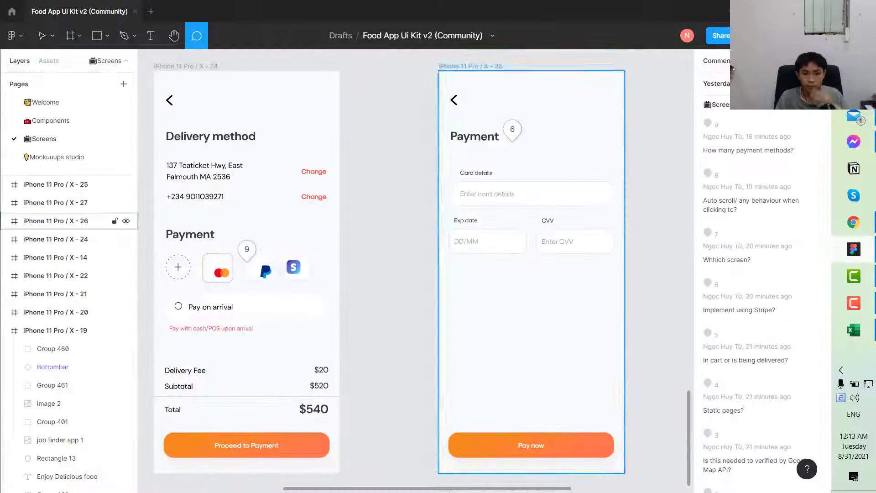
scroll(449, 489, right, 2)
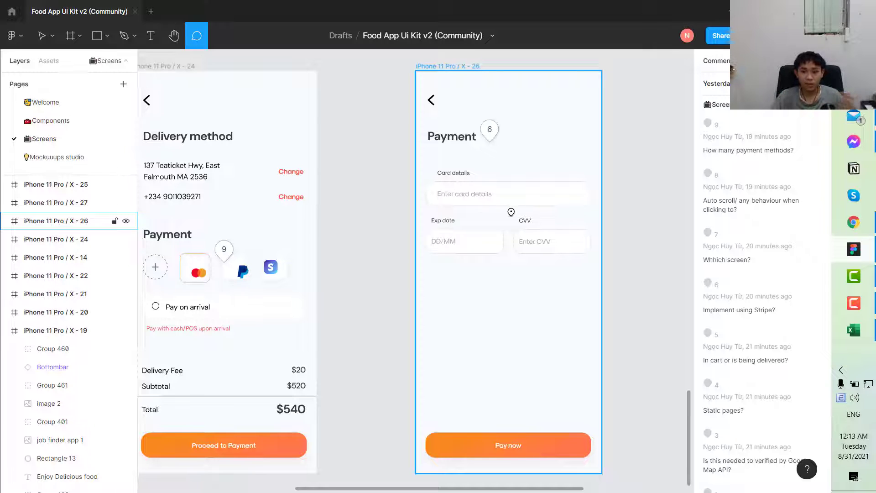
In C30, suggest using another party's form for adding a payment method
click(854, 250)
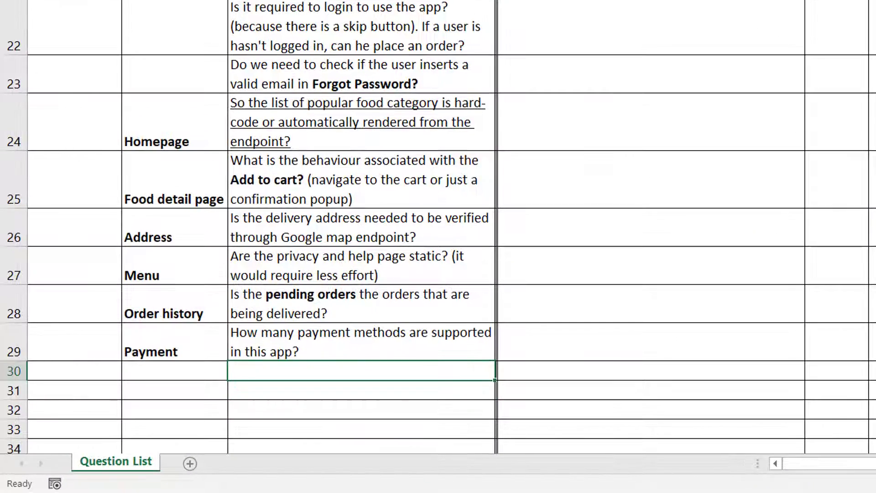
text(For the card)
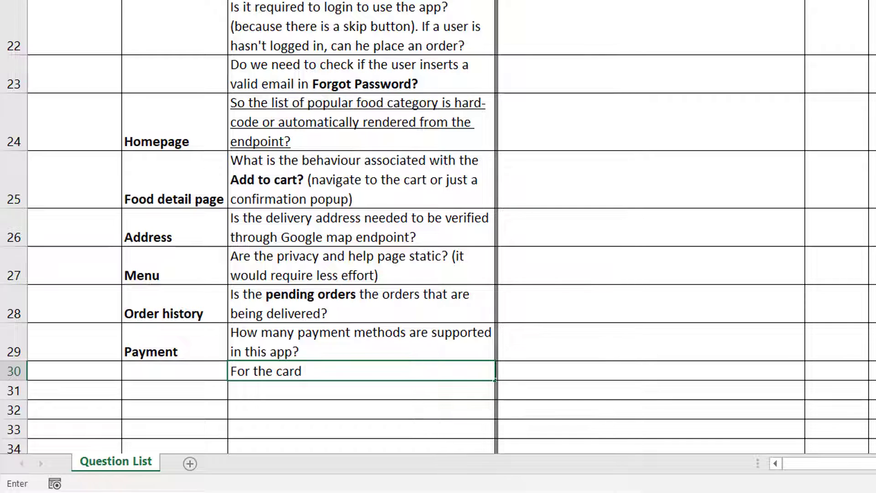
key(BackSpace)
key(BackSpace)
key(BackSpace)
key(BackSpace)
text(adding payment method)
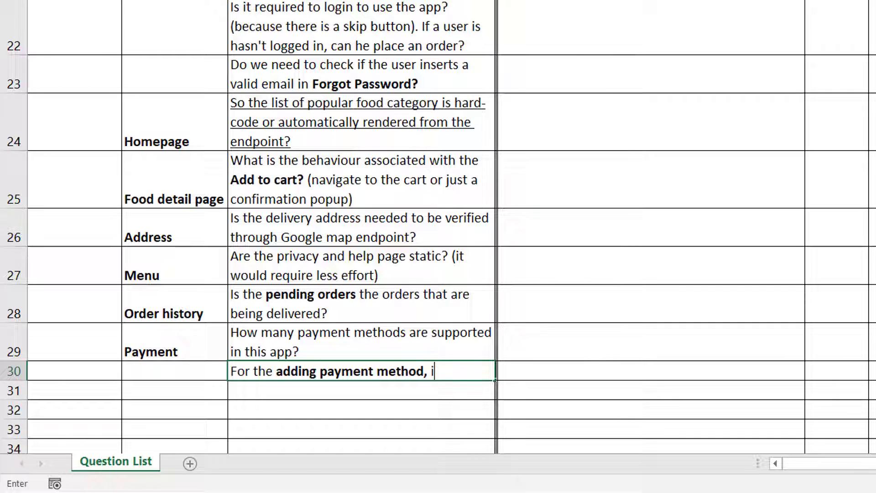
text(, I wou)
key(BackSpace)
key(BackSpace)
key(BackSpace)
text(would suggest)
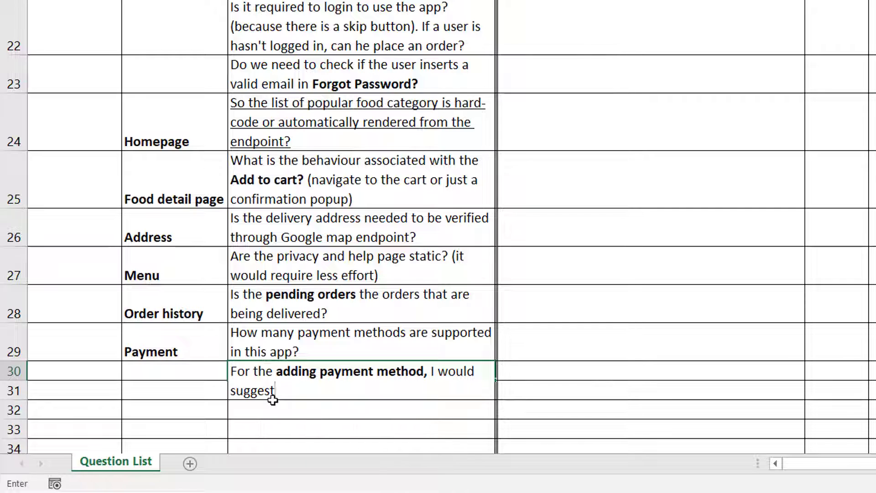
text( using t)
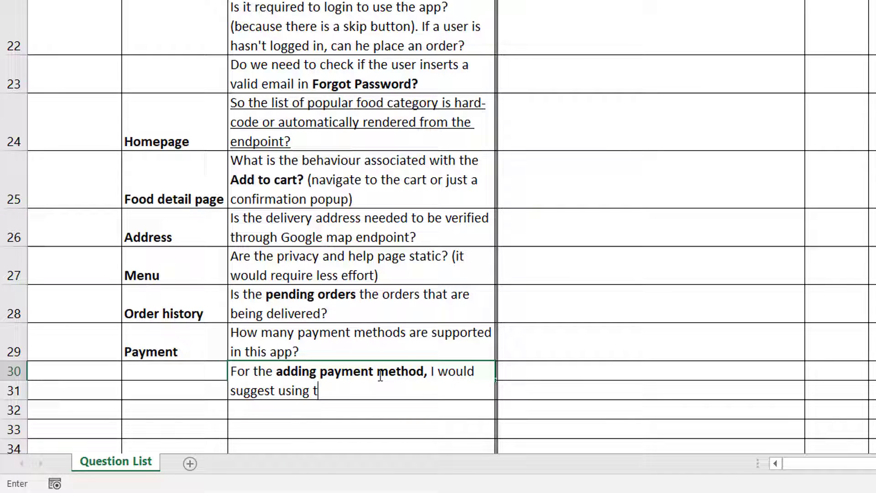
text(he form)
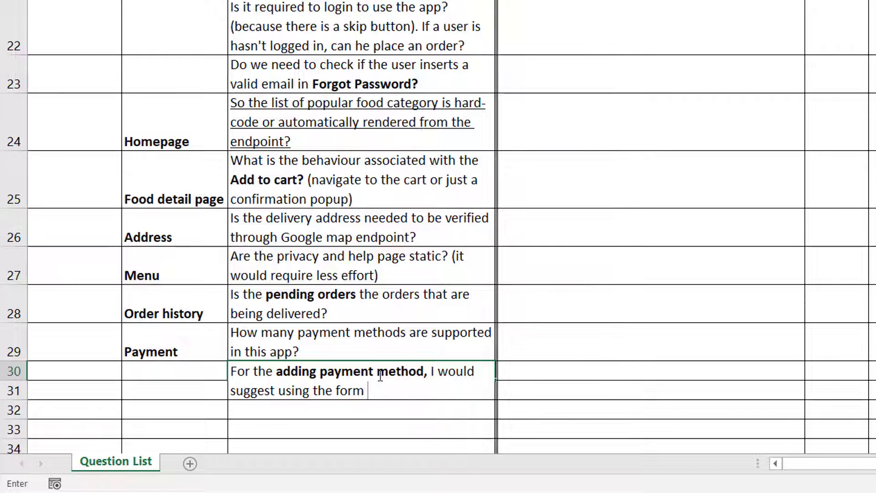
text( of another party)
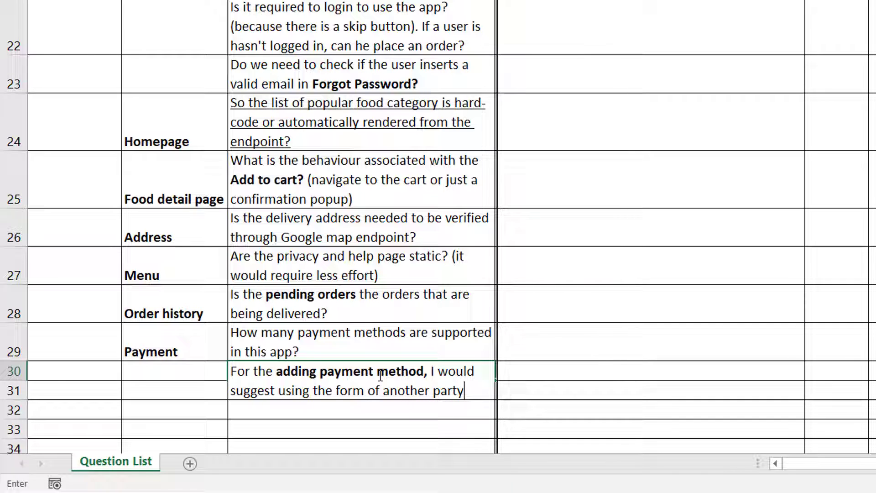
text(?)
key(Return)
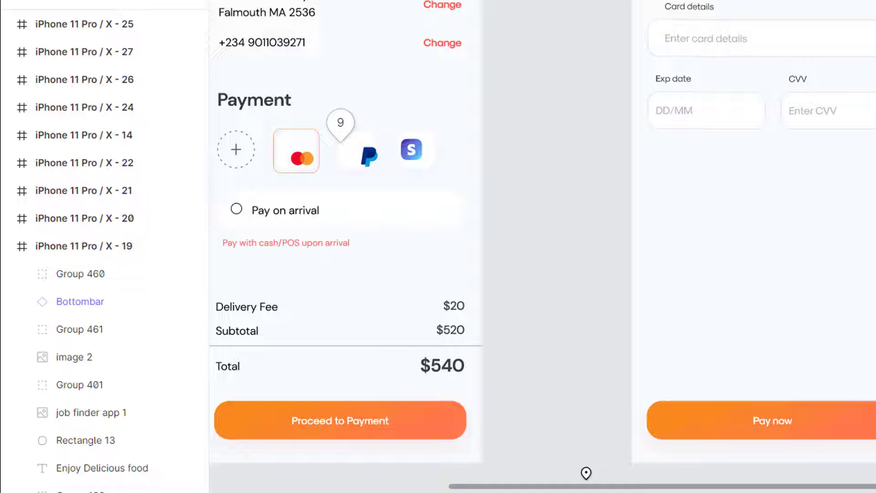
Scroll the Figma canvas across the payment, order-success and homepage (frame 19) screens
drag(596, 487, 768, 488)
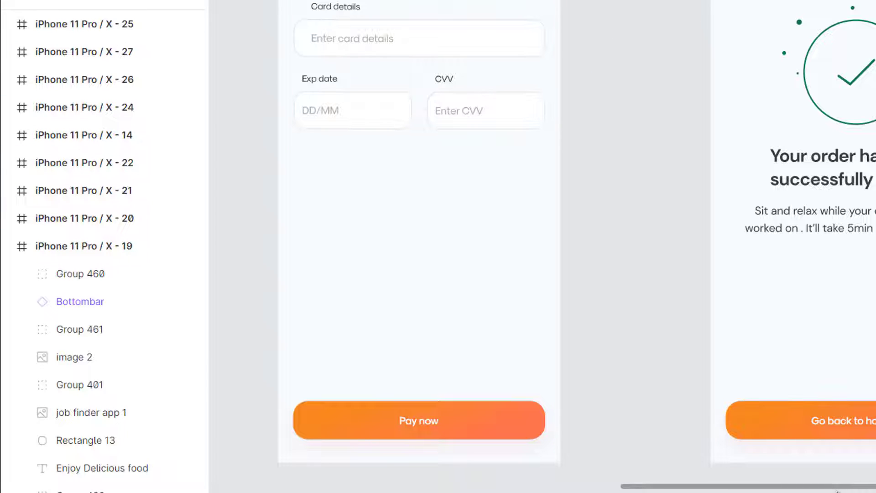
scroll(838, 491, right, 2)
scroll(639, 311, down, 5)
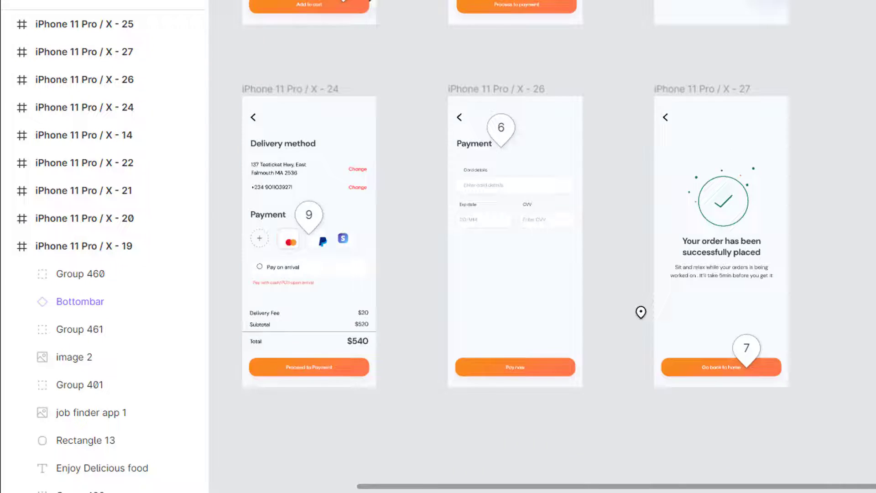
scroll(641, 312, down, 3)
scroll(276, 198, up, 2)
scroll(276, 197, up, 3)
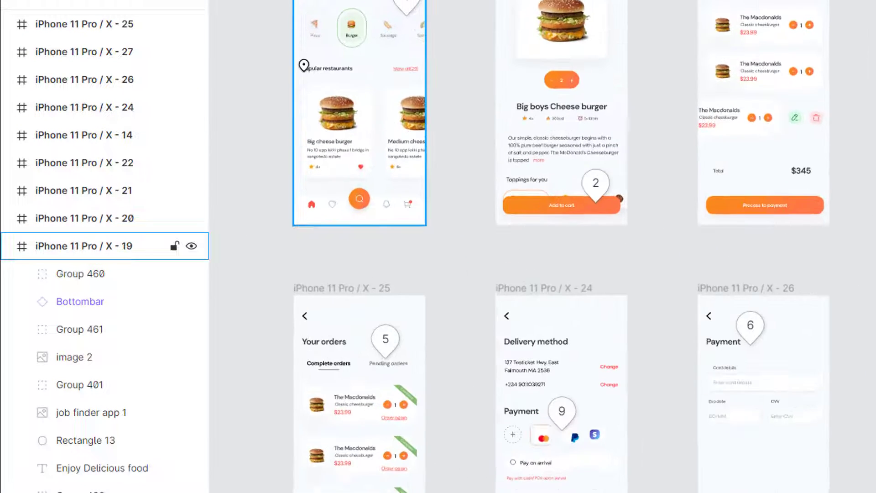
scroll(303, 65, up, 3)
scroll(303, 55, up, 2)
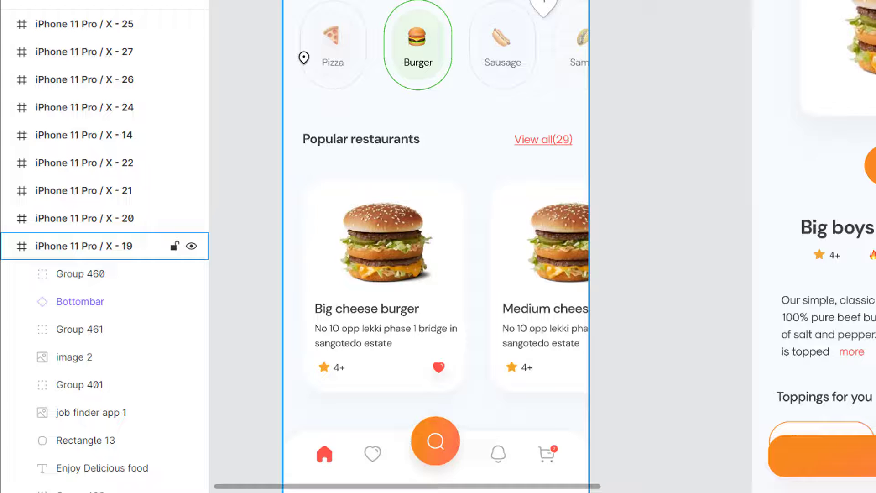
scroll(303, 57, down, 1)
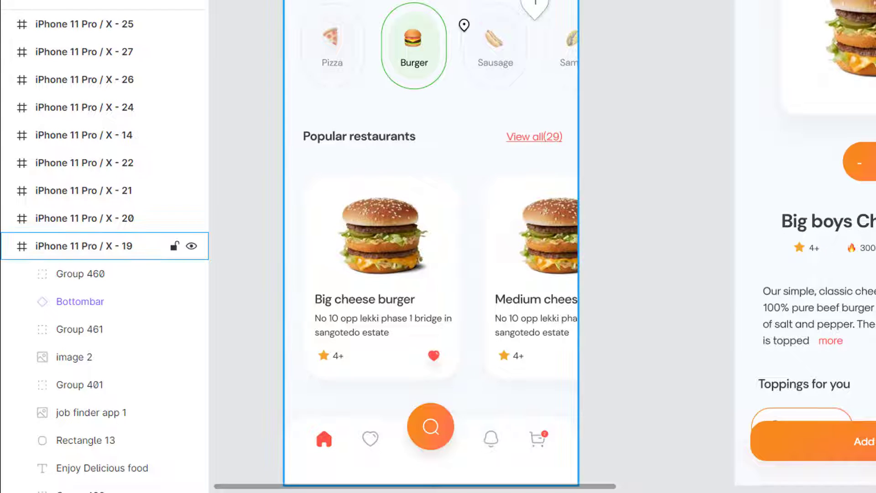
scroll(465, 28, down, 1)
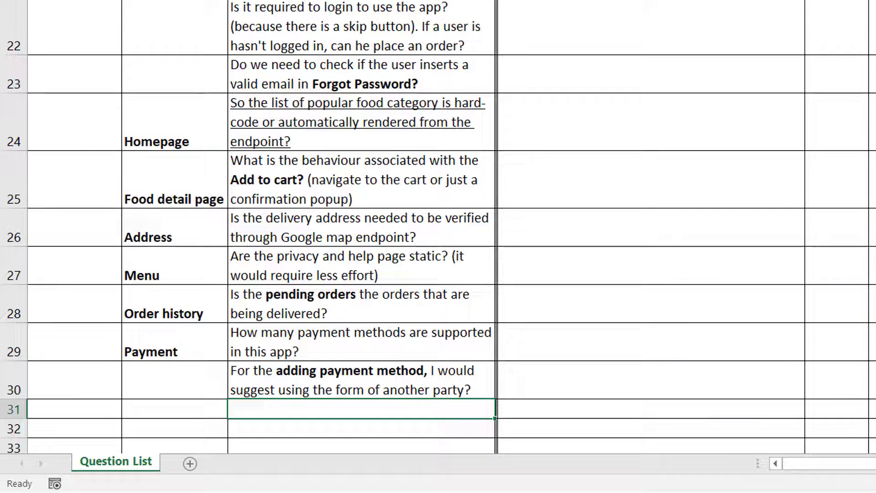
In C31, ask whether clicking Okay after a successful payment navigates to the Homepage (19)
click(174, 409)
click(361, 408)
click(175, 409)
click(360, 409)
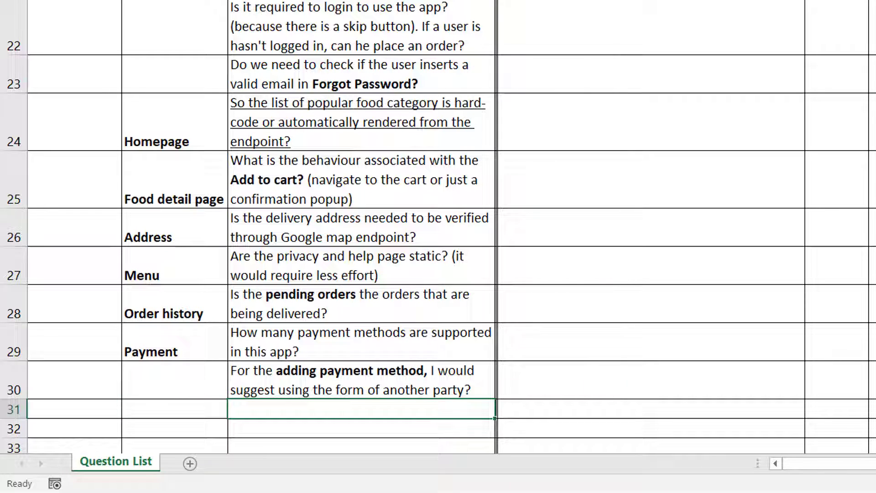
text(When the )
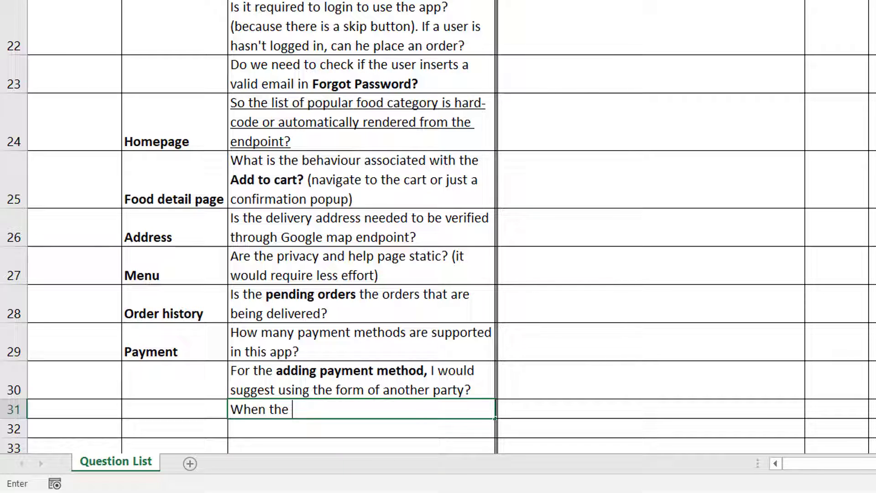
text(payment is )
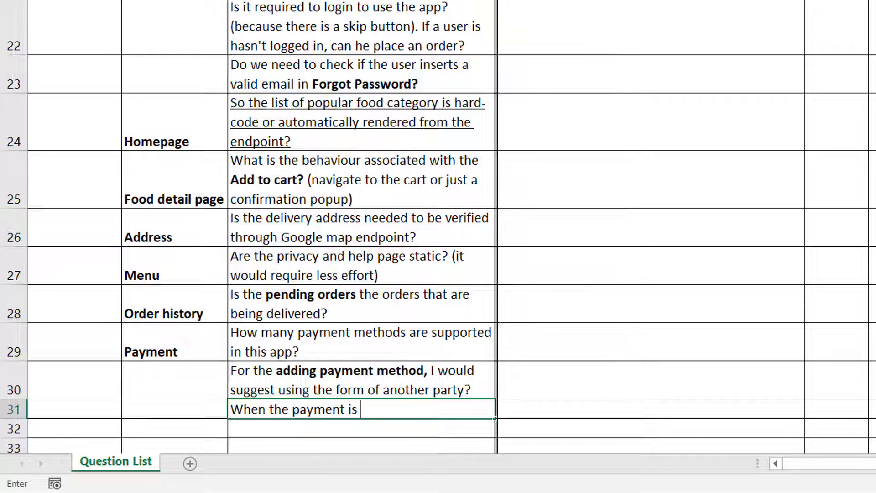
text(successful, )
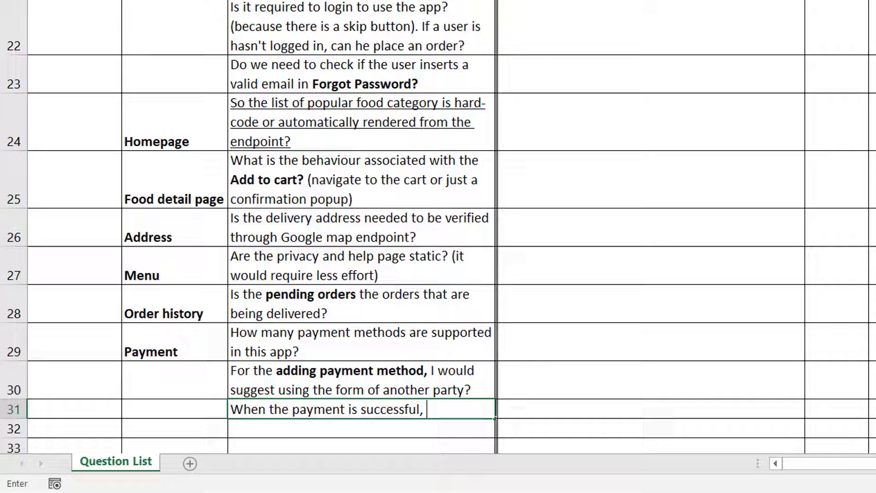
text(and u)
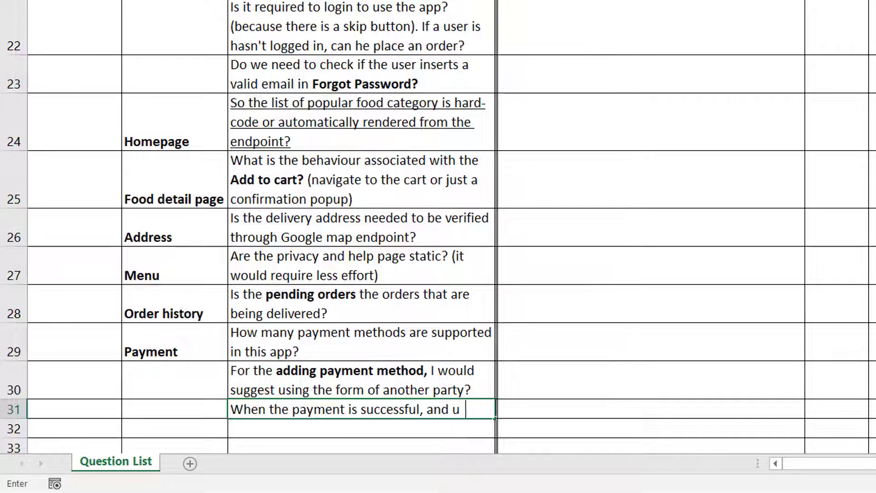
text(ser clic)
text(k O)
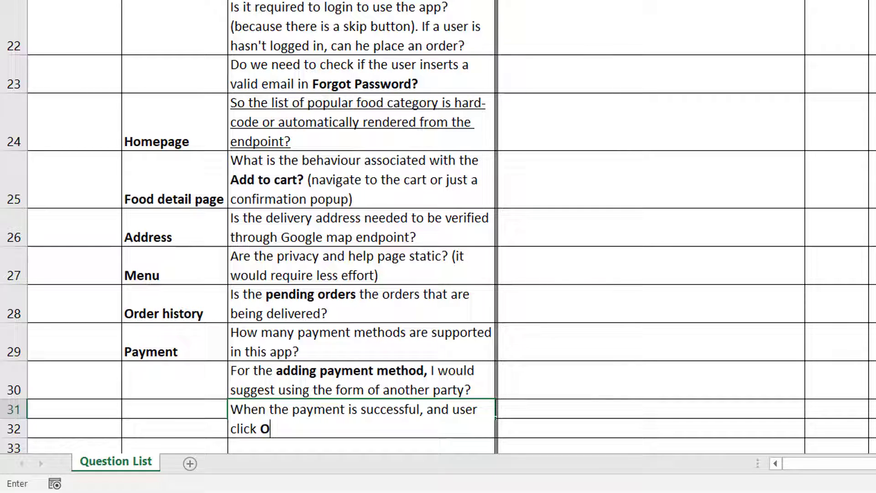
text(kay, Is it navig)
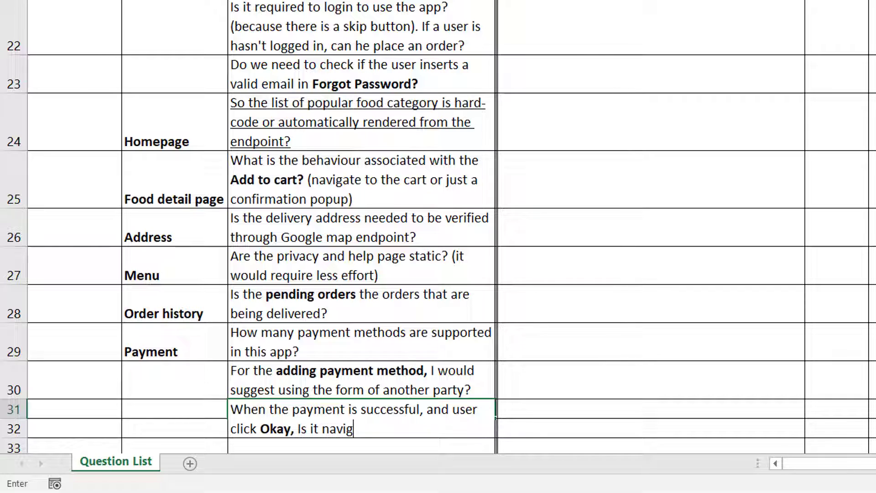
text(ated to the)
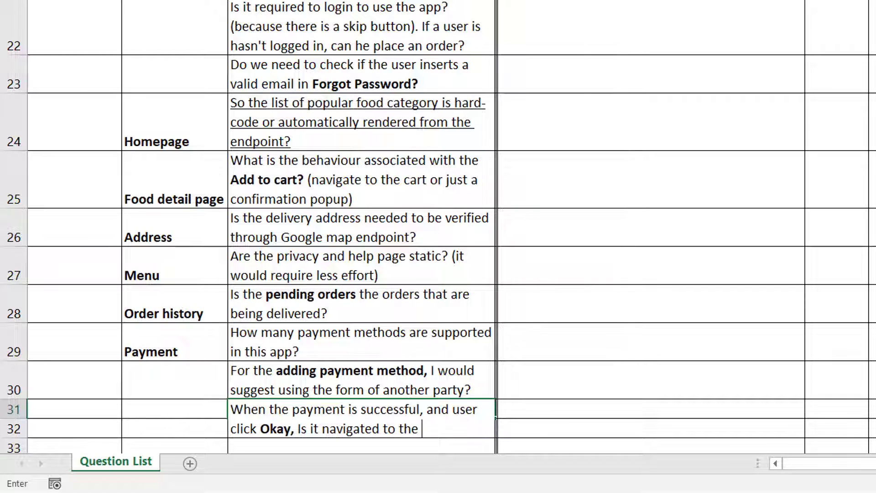
text( Homepag)
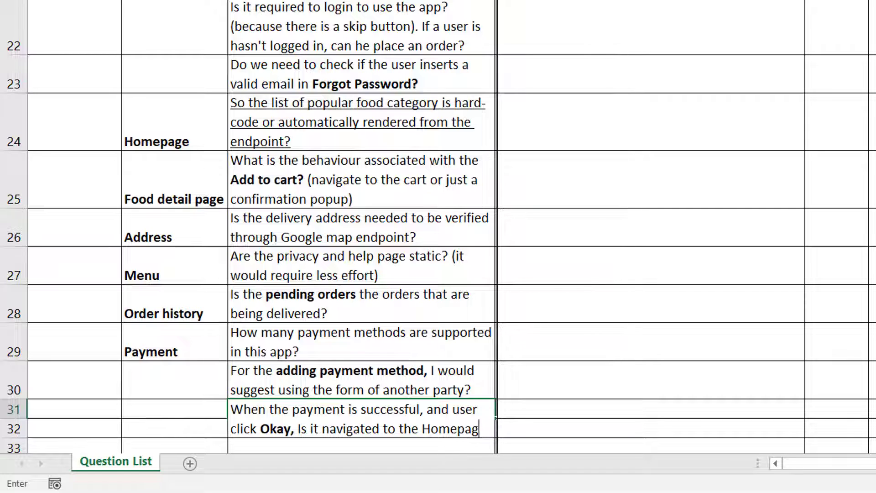
text(e (which is)
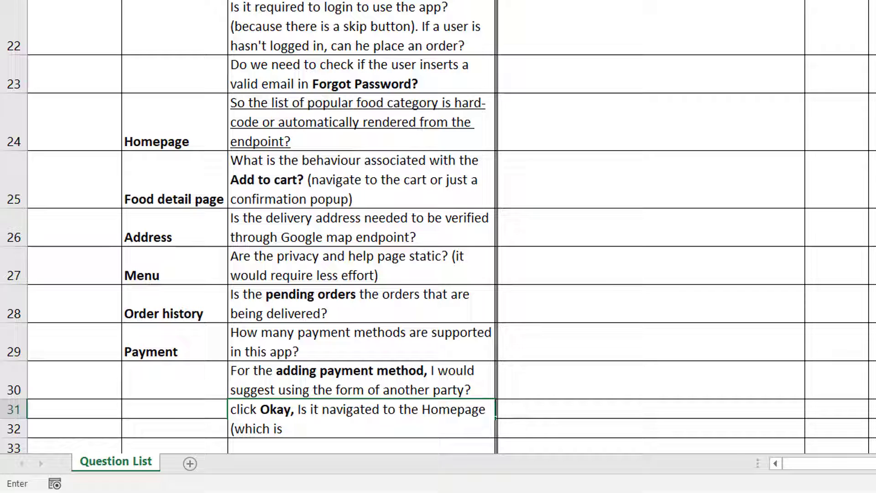
text( screen)
key(alt+Tab)
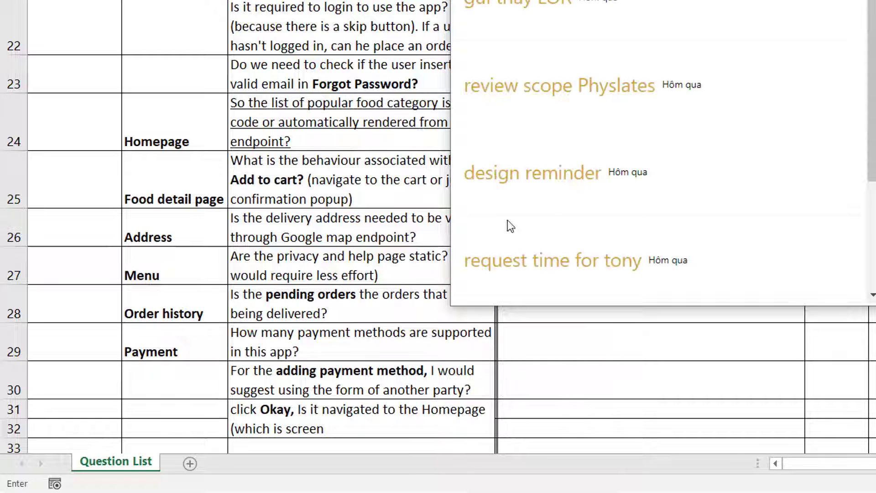
key(alt+Tab)
text(19)
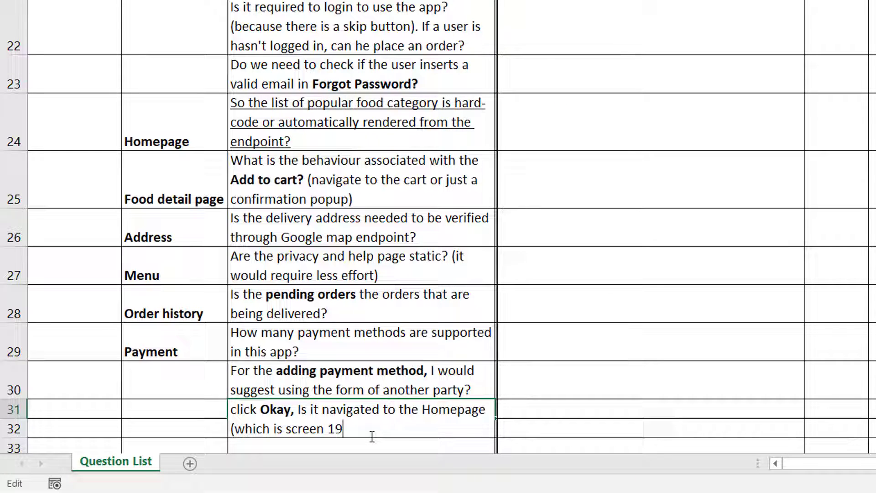
text())
key(Return)
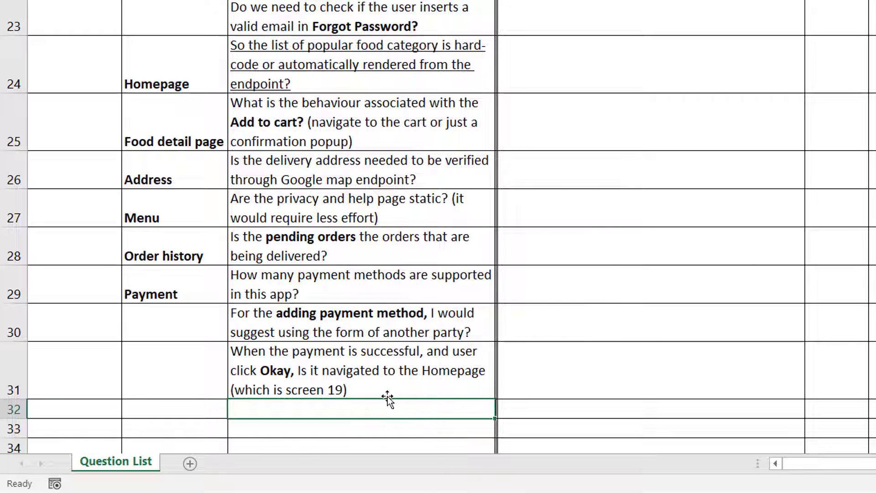
Add a question mark after 'Homepage' in the row 31 question
scroll(397, 393, up, 7)
scroll(406, 356, down, 6)
scroll(459, 407, down, 3)
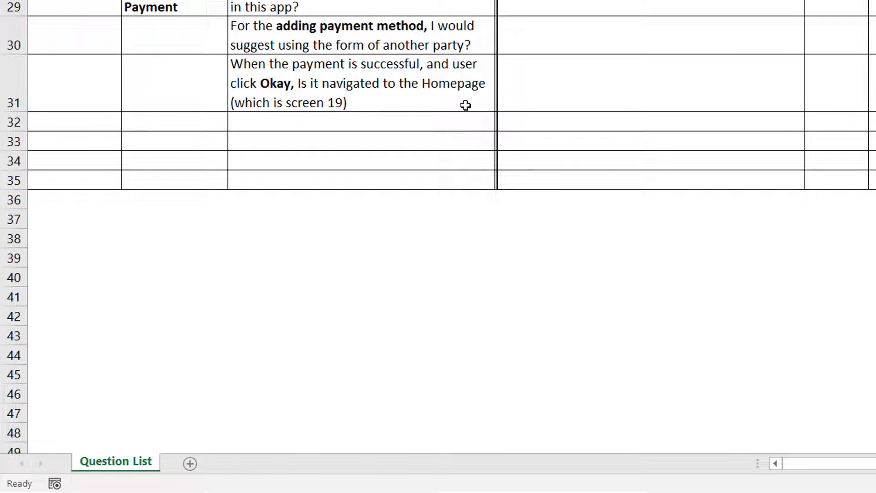
double_click(485, 103)
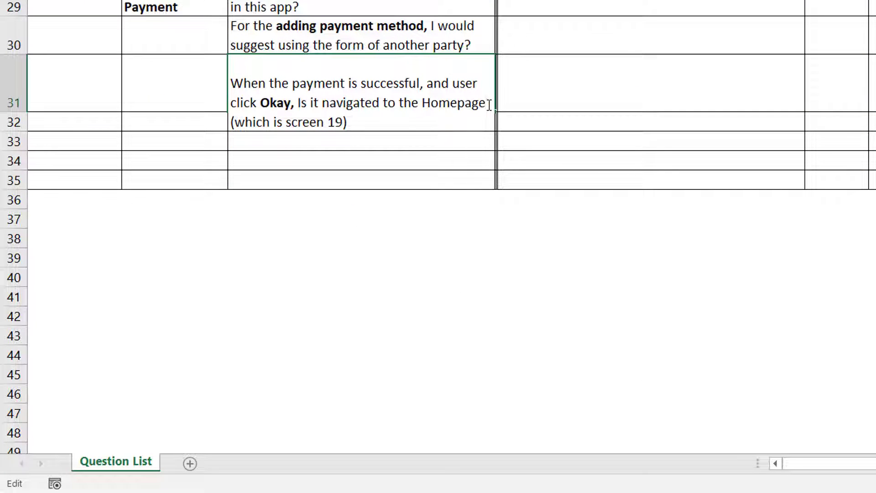
text(?)
key(Return)
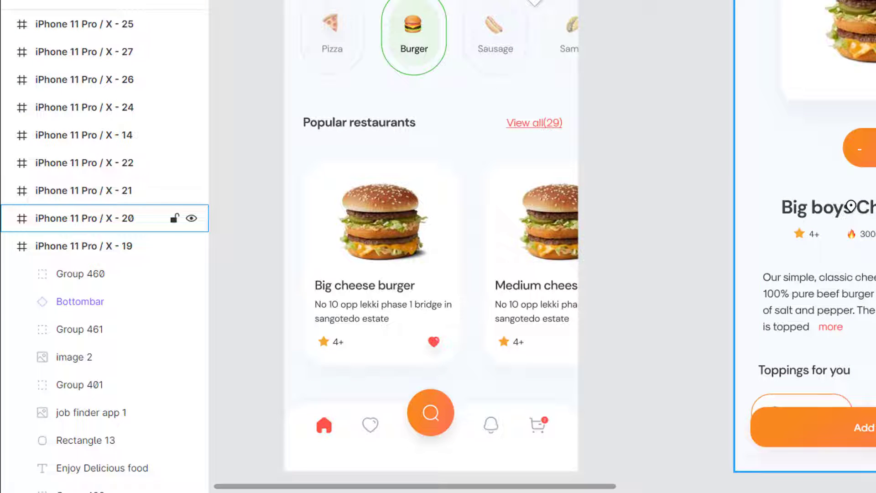
Zoom and pan across the Create an account, Login and Forgot password frames in Figma
scroll(543, 247, down, 3)
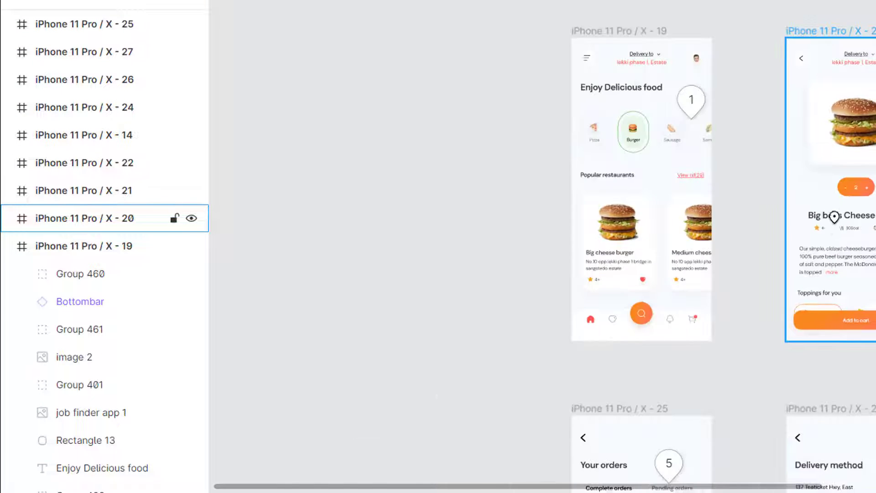
scroll(543, 246, up, 2)
scroll(630, 491, right, 5)
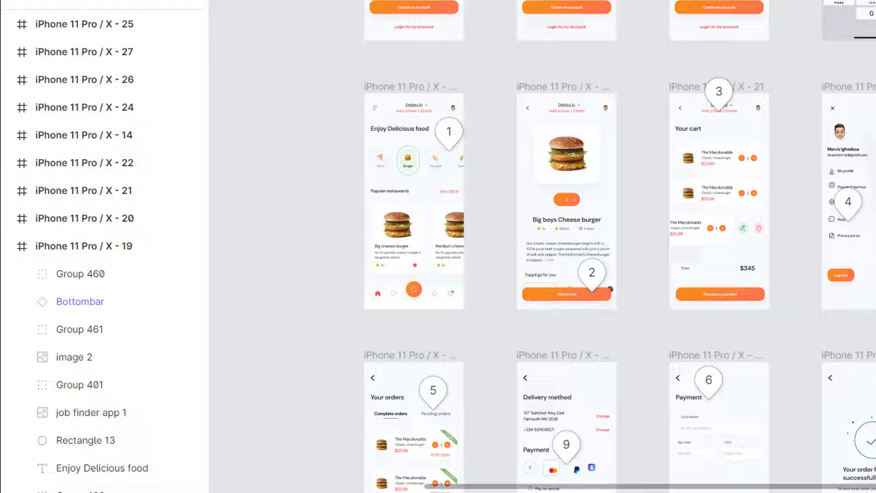
scroll(850, 430, up, 6)
scroll(851, 430, up, 1)
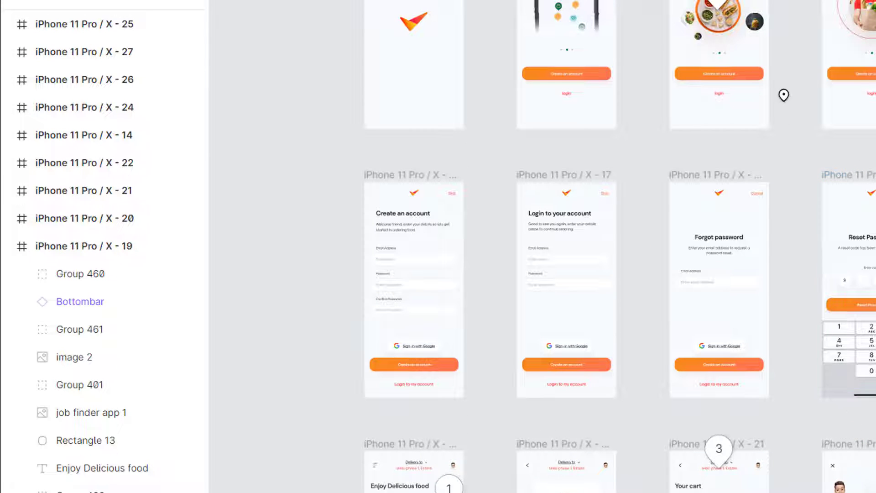
scroll(777, 276, down, 3)
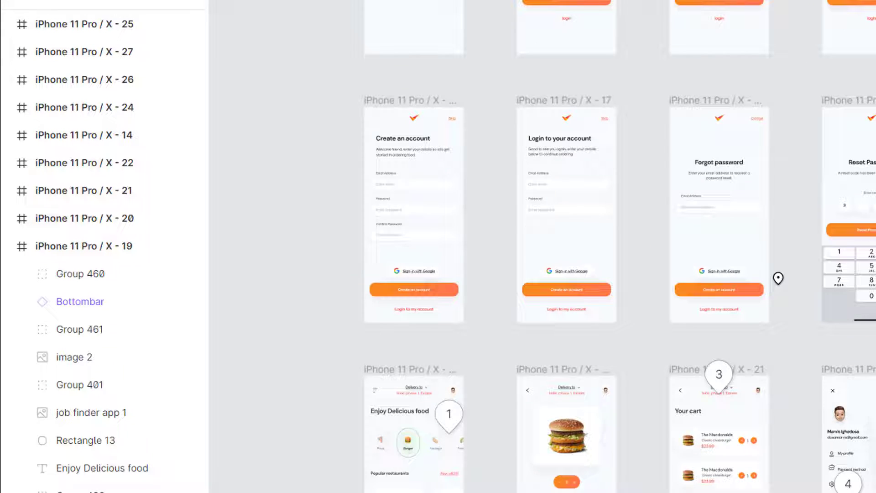
scroll(778, 278, down, 15)
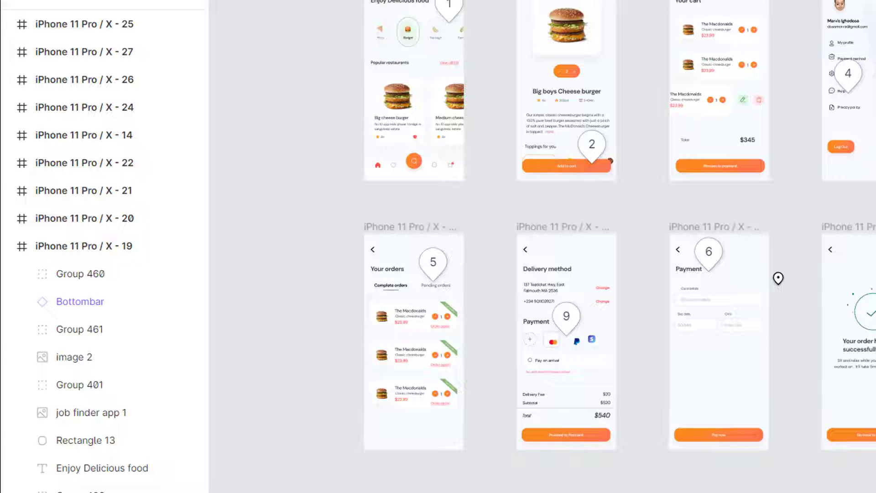
scroll(778, 278, up, 14)
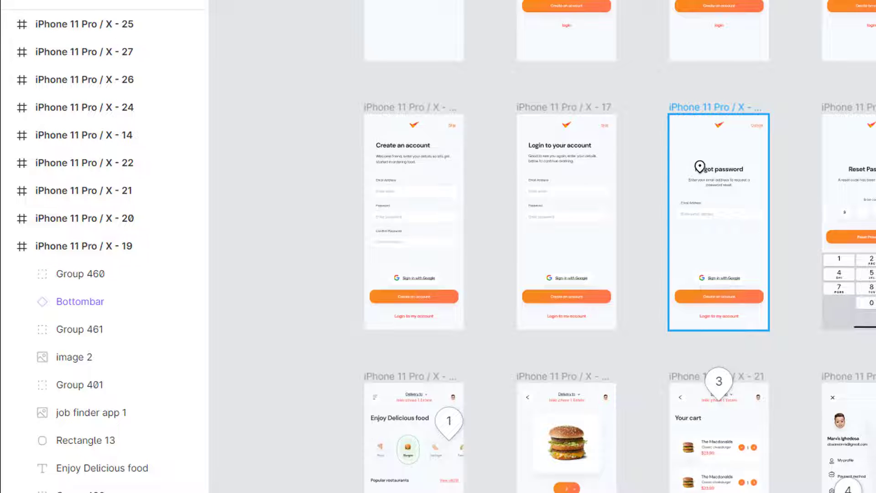
scroll(657, 173, up, 3)
scroll(274, 200, up, 2)
scroll(225, 258, up, 2)
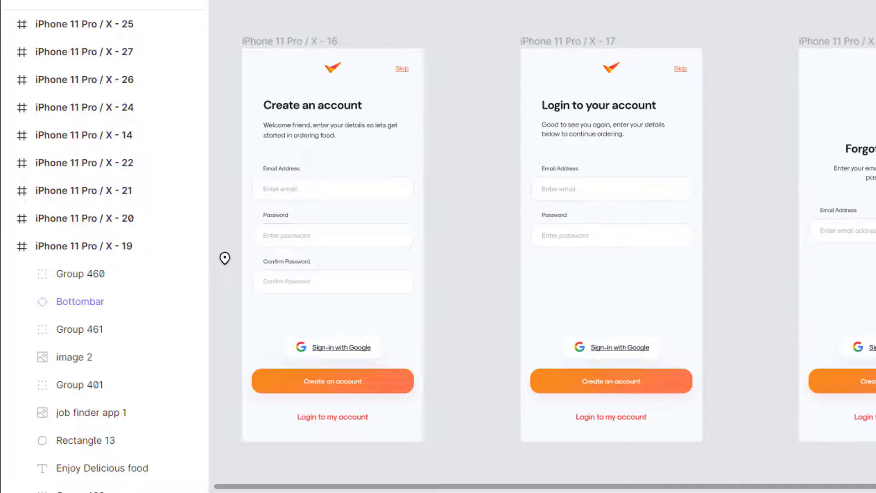
scroll(225, 259, down, 2)
scroll(225, 259, up, 3)
scroll(225, 258, up, 1)
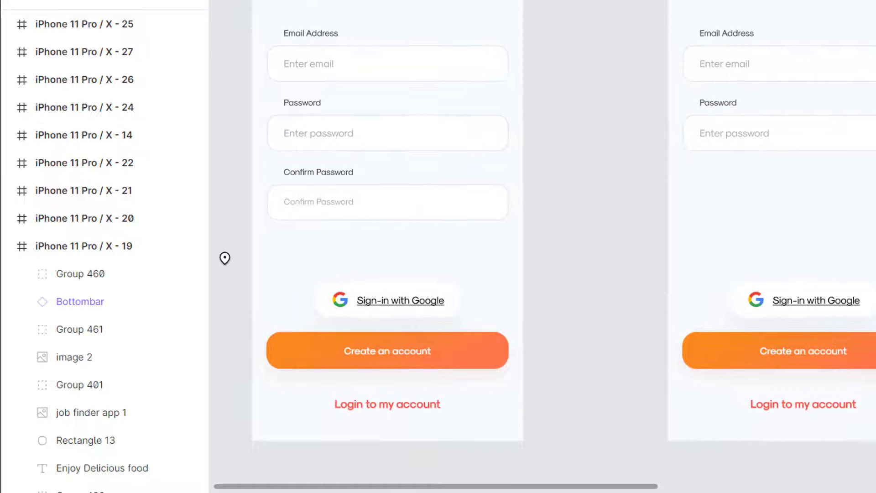
scroll(225, 258, up, 1)
scroll(225, 258, down, 1)
scroll(225, 259, up, 3)
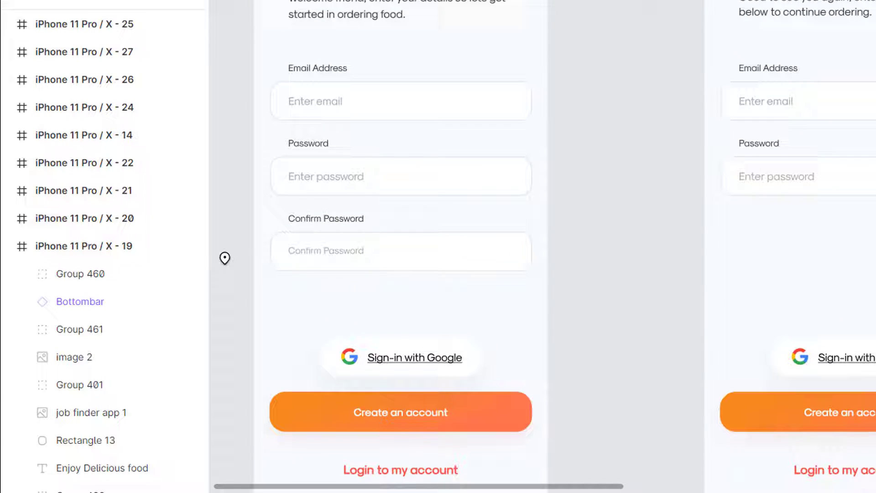
scroll(225, 259, down, 1)
scroll(225, 259, down, 1)
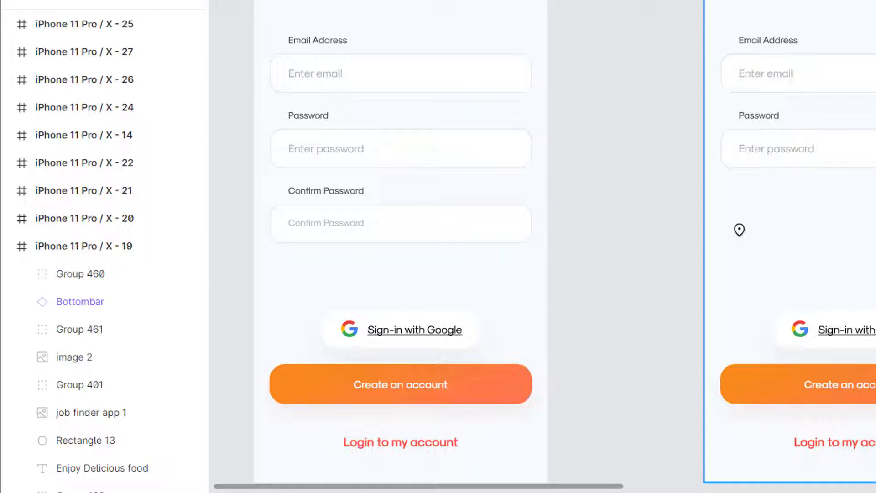
scroll(649, 254, down, 1)
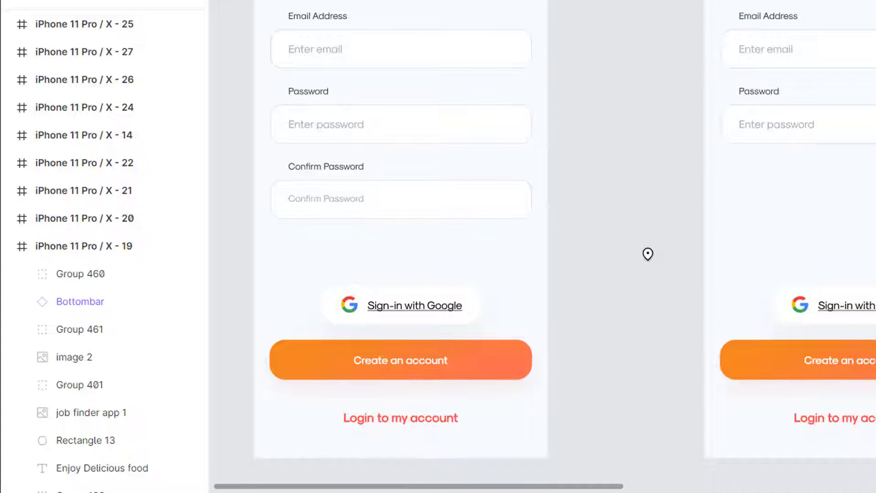
scroll(648, 254, down, 3)
drag(566, 487, 713, 488)
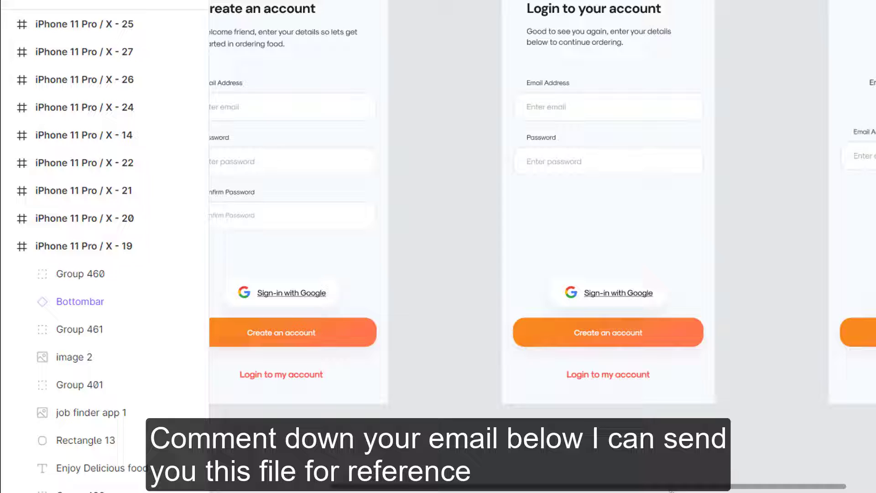
scroll(726, 395, down, 2)
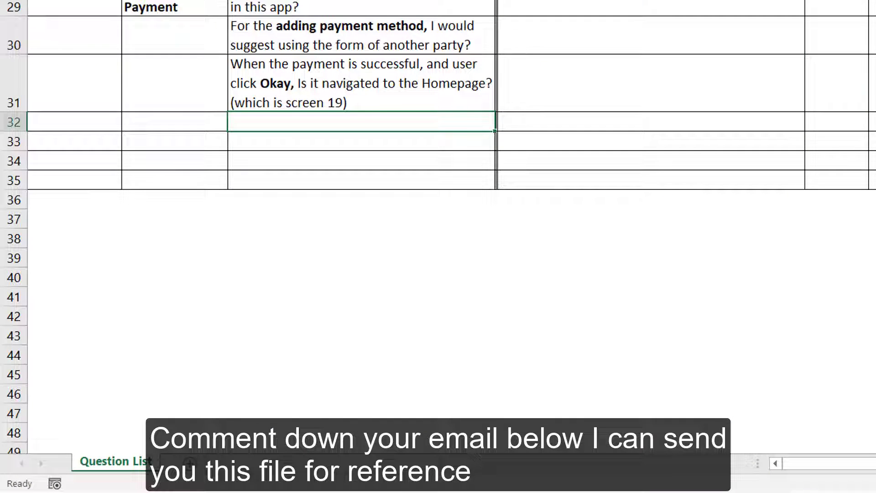
Scroll the Question List to the Homepage navigation question and select empty rows 32–33 below it
scroll(439, 274, up, 9)
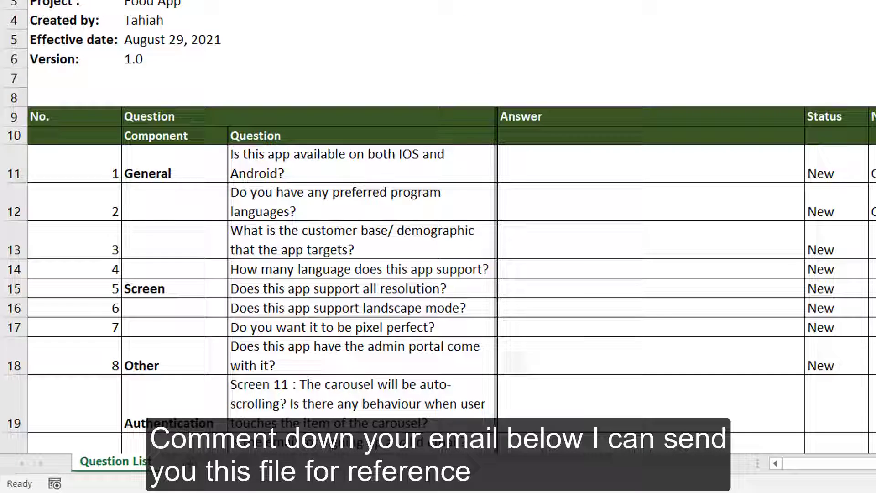
scroll(438, 229, down, 8)
scroll(439, 228, up, 3)
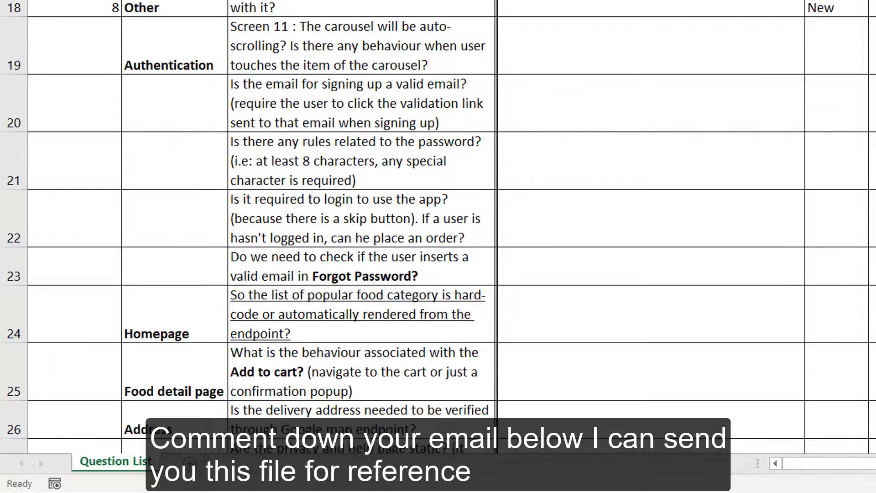
scroll(438, 228, up, 3)
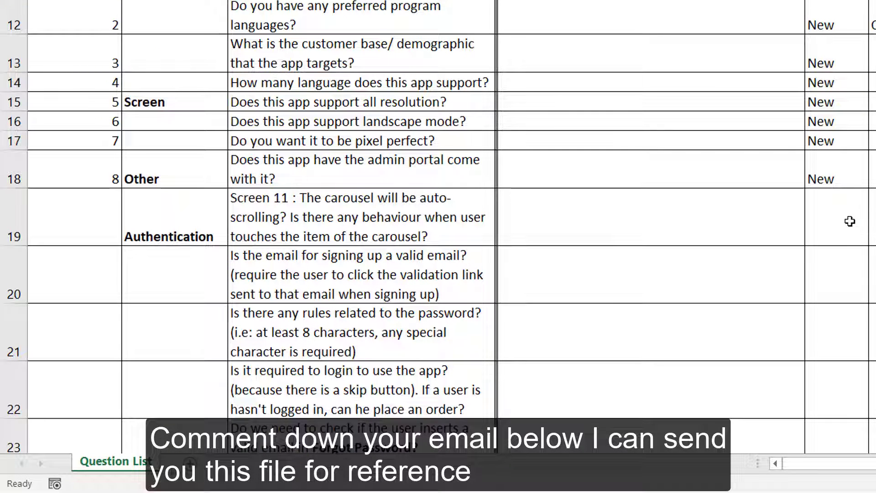
scroll(482, 321, down, 4)
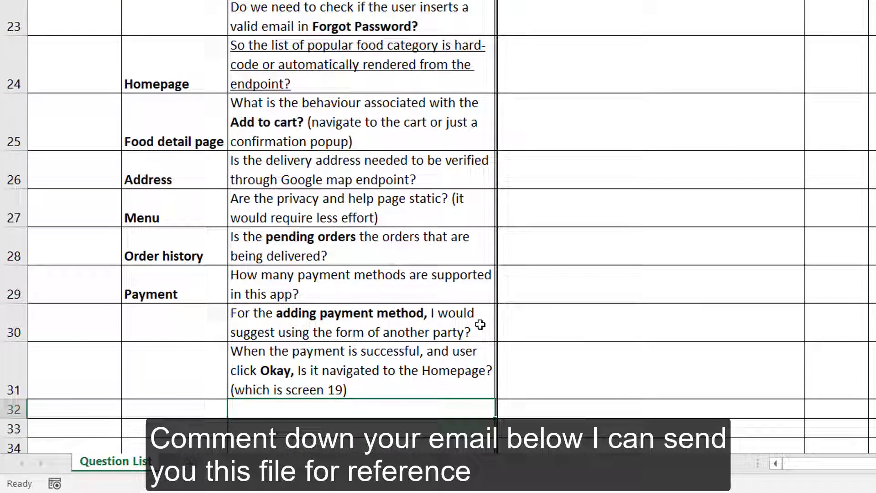
scroll(563, 304, up, 3)
scroll(692, 292, down, 2)
scroll(692, 292, down, 3)
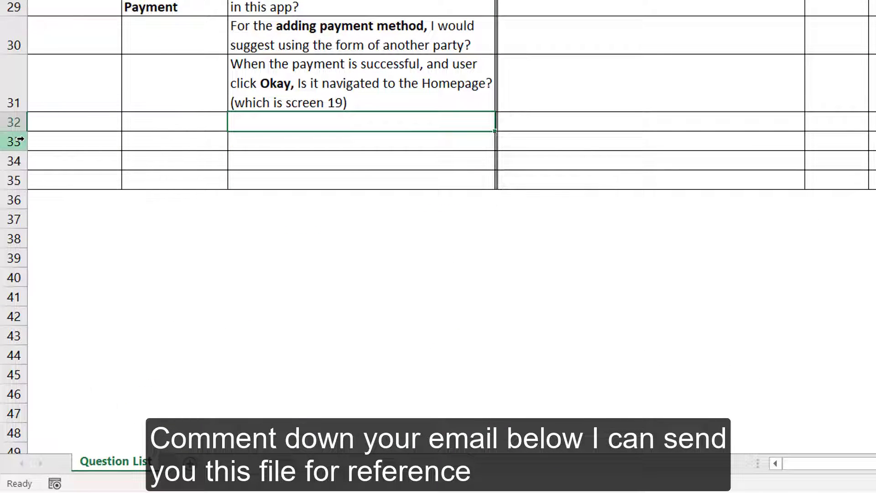
drag(15, 122, 10, 180)
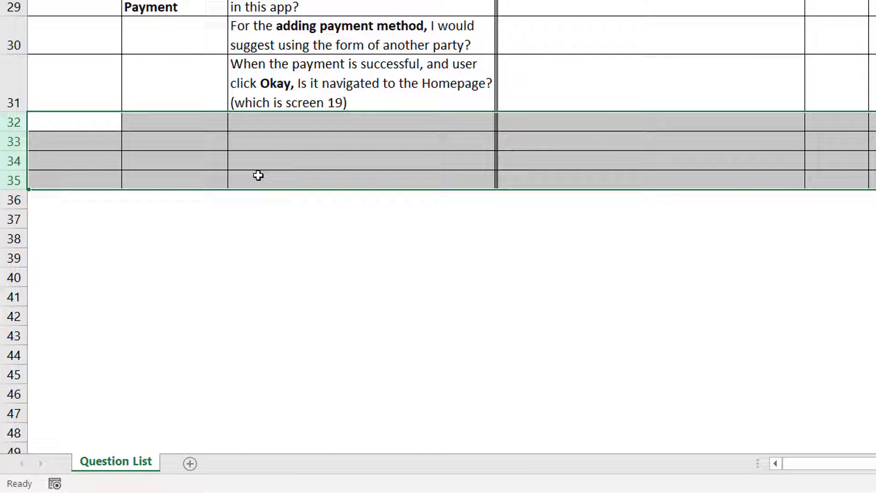
scroll(661, 198, up, 6)
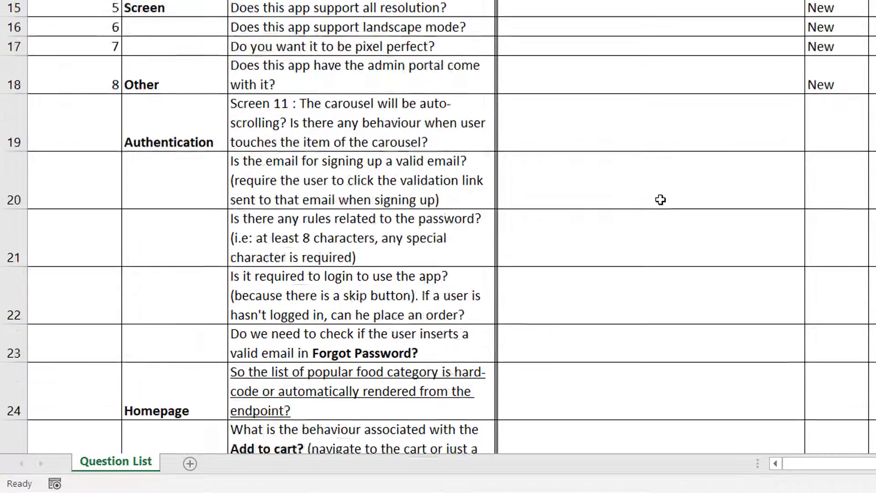
Copy row 18's 'New' status down to row 31 and delete empty rows 32–35
click(838, 176)
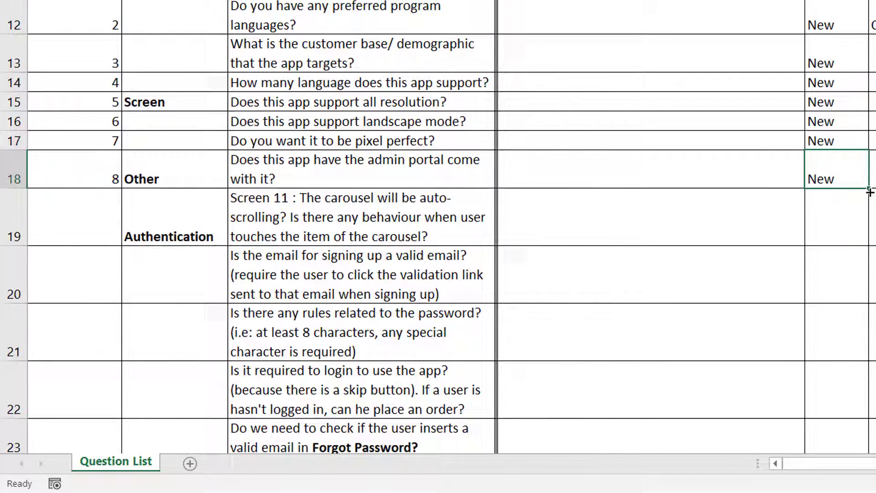
drag(869, 188, 868, 342)
drag(18, 350, 16, 406)
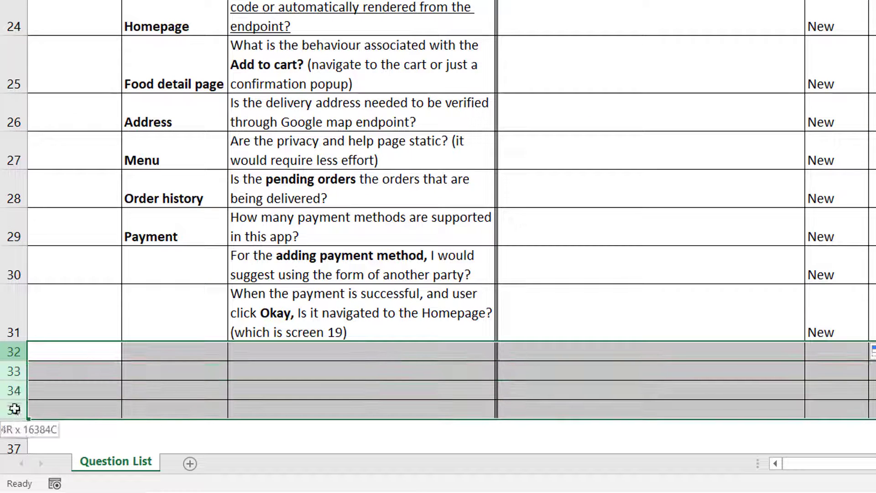
right_click(58, 379)
click(117, 233)
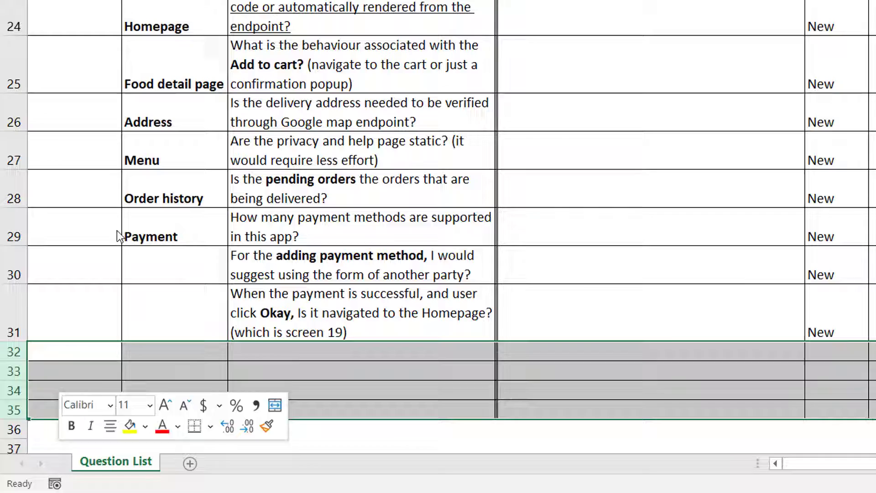
scroll(745, 285, up, 4)
scroll(745, 285, down, 3)
scroll(740, 320, down, 4)
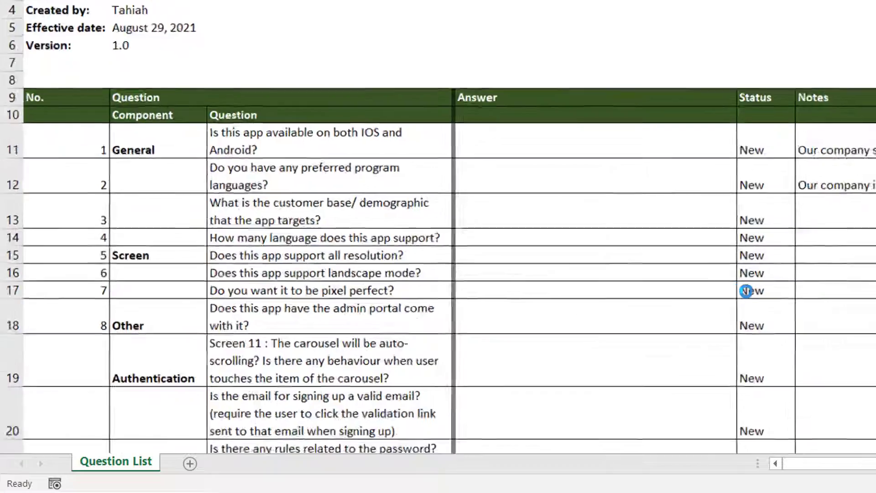
scroll(699, 317, up, 2)
scroll(699, 317, down, 4)
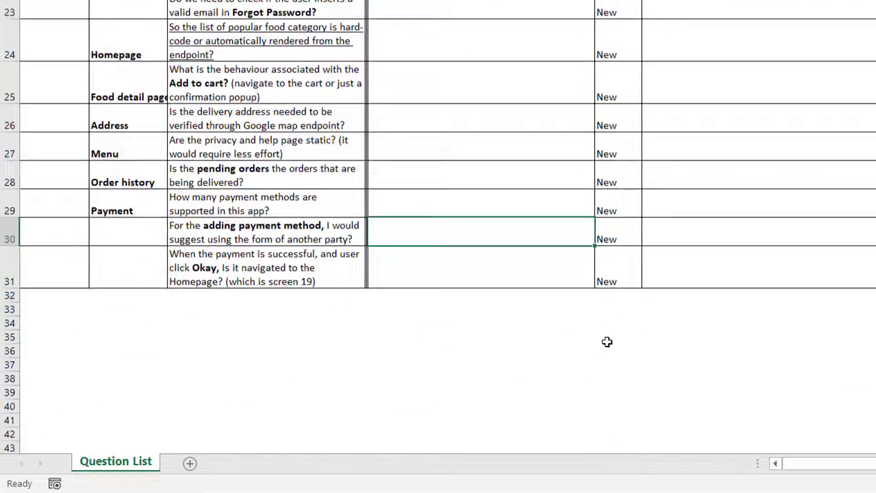
scroll(609, 342, up, 4)
Extend the 6, 7, 8 numbering pattern down to 21, then review from the first question
drag(79, 111, 73, 420)
click(327, 228)
scroll(533, 299, up, 5)
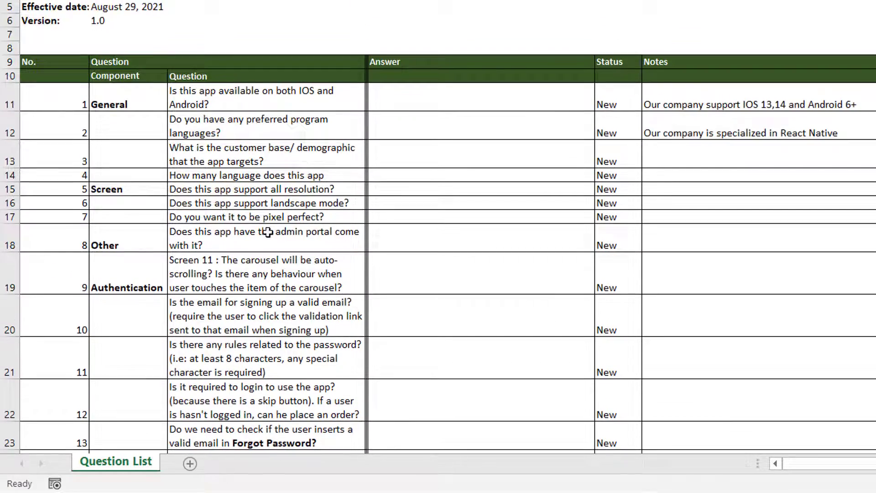
ctrl+scroll(93, 234, up, 2)
scroll(93, 234, up, 2)
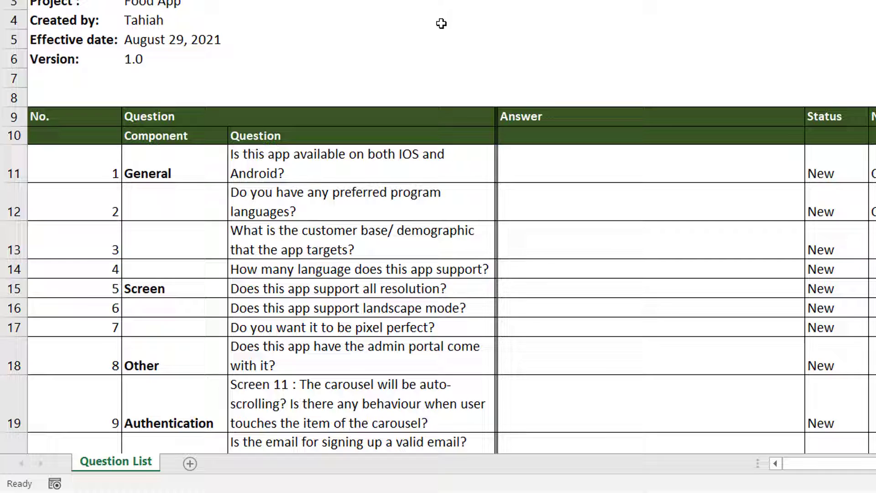
scroll(752, 230, down, 8)
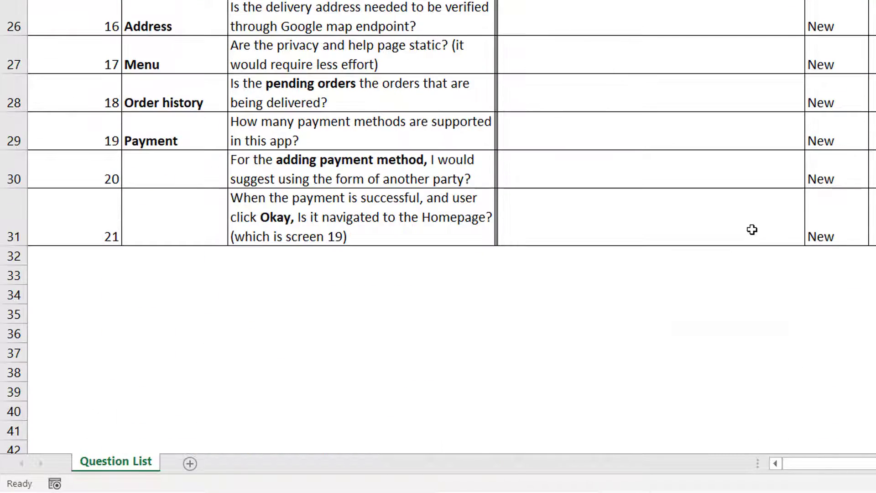
scroll(703, 138, up, 8)
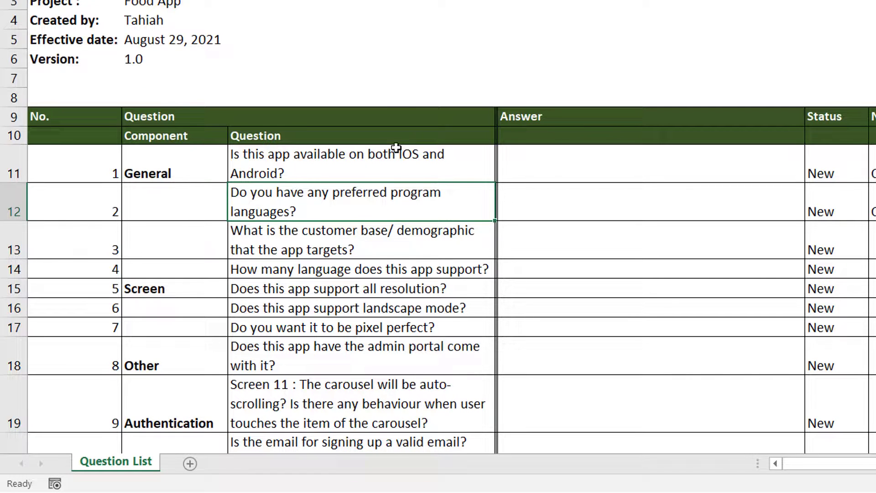
click(389, 176)
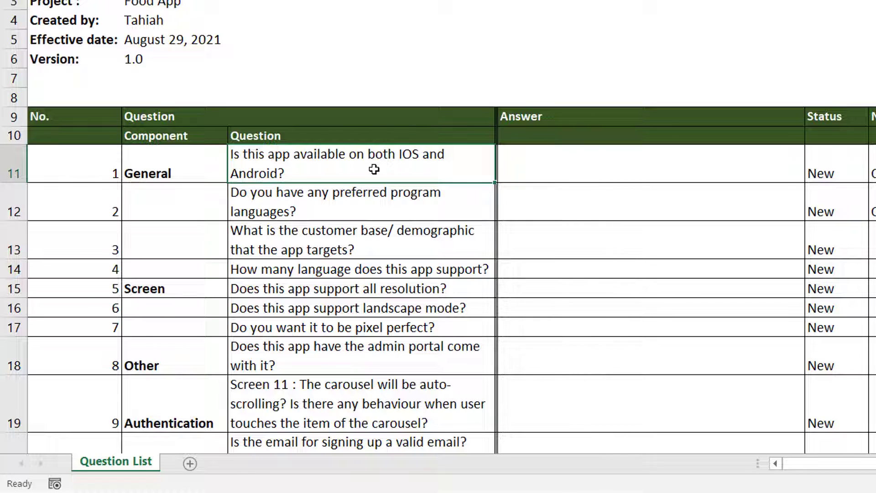
scroll(527, 278, down, 9)
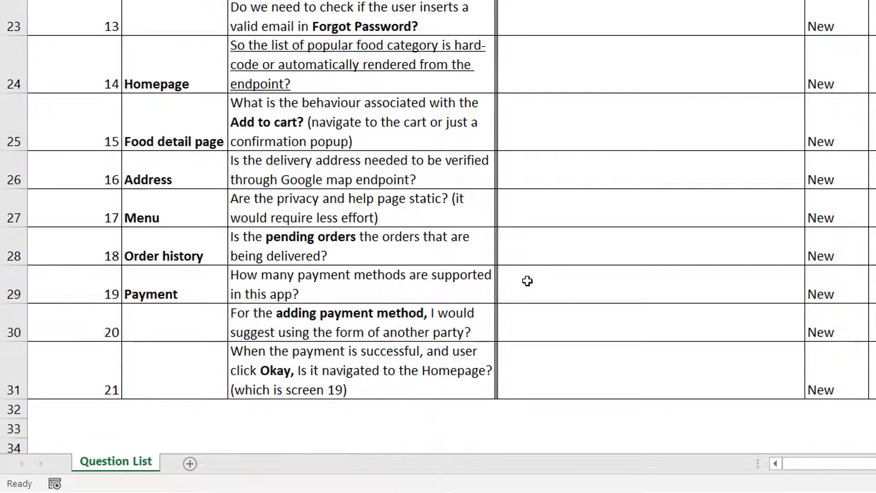
scroll(527, 281, up, 8)
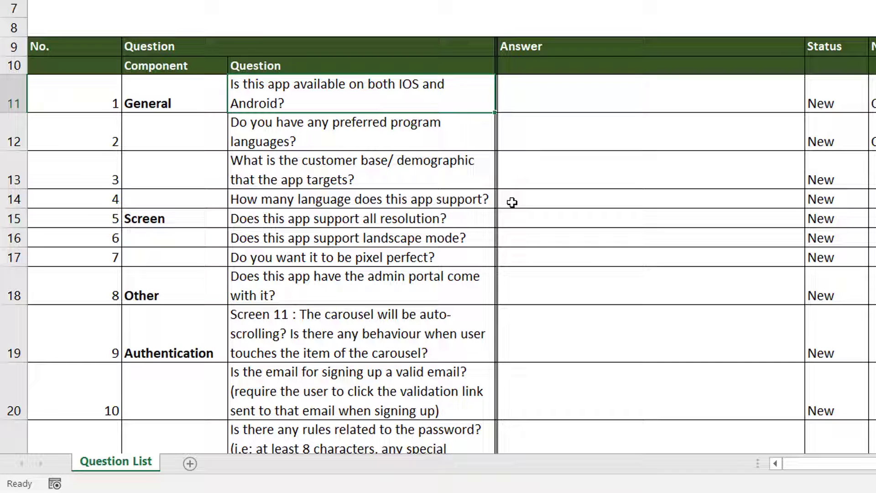